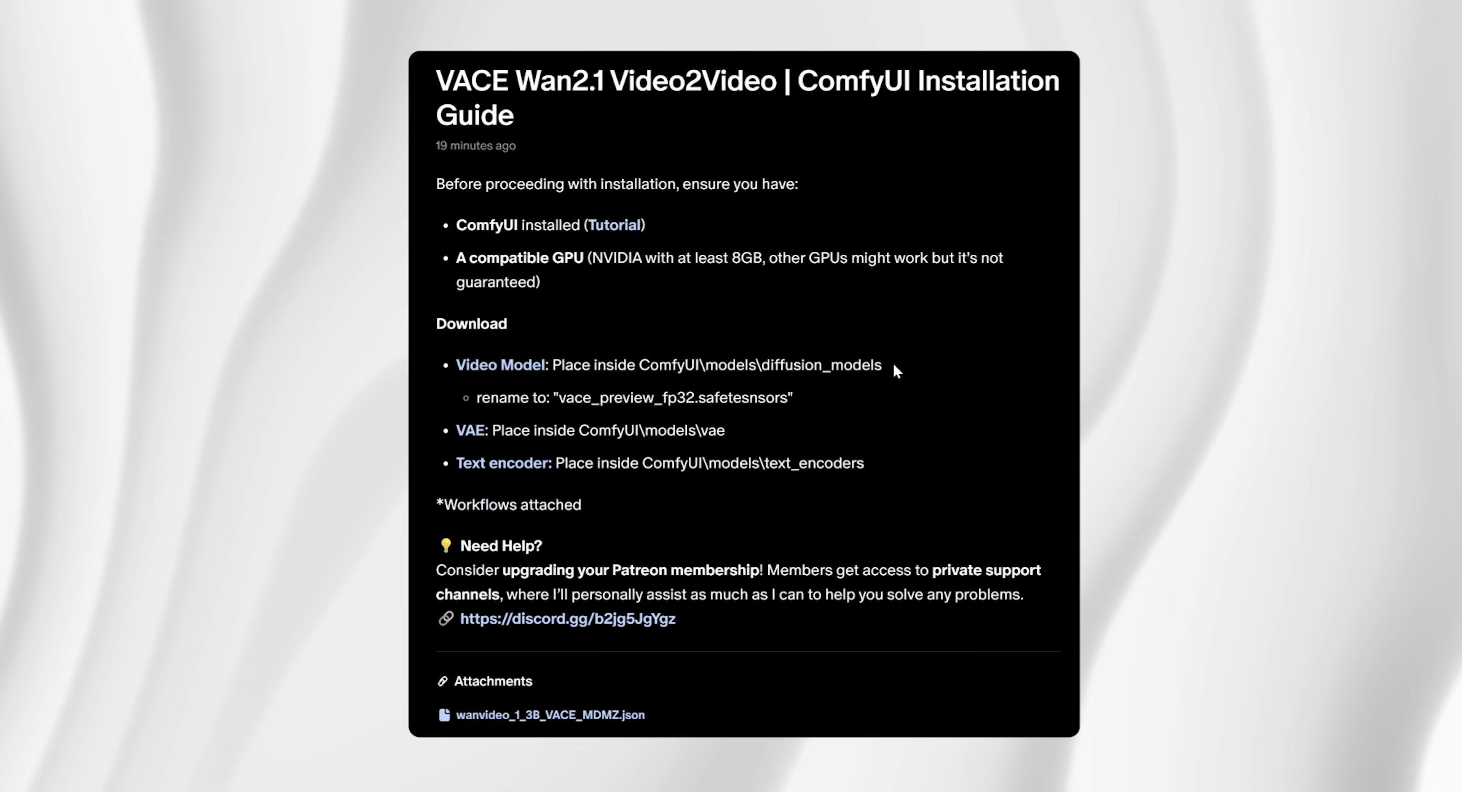
Step: Select the diffusion_models folder path in the guide and visit the VACE and umt5-xxl file pages
drag(892, 362, 685, 363)
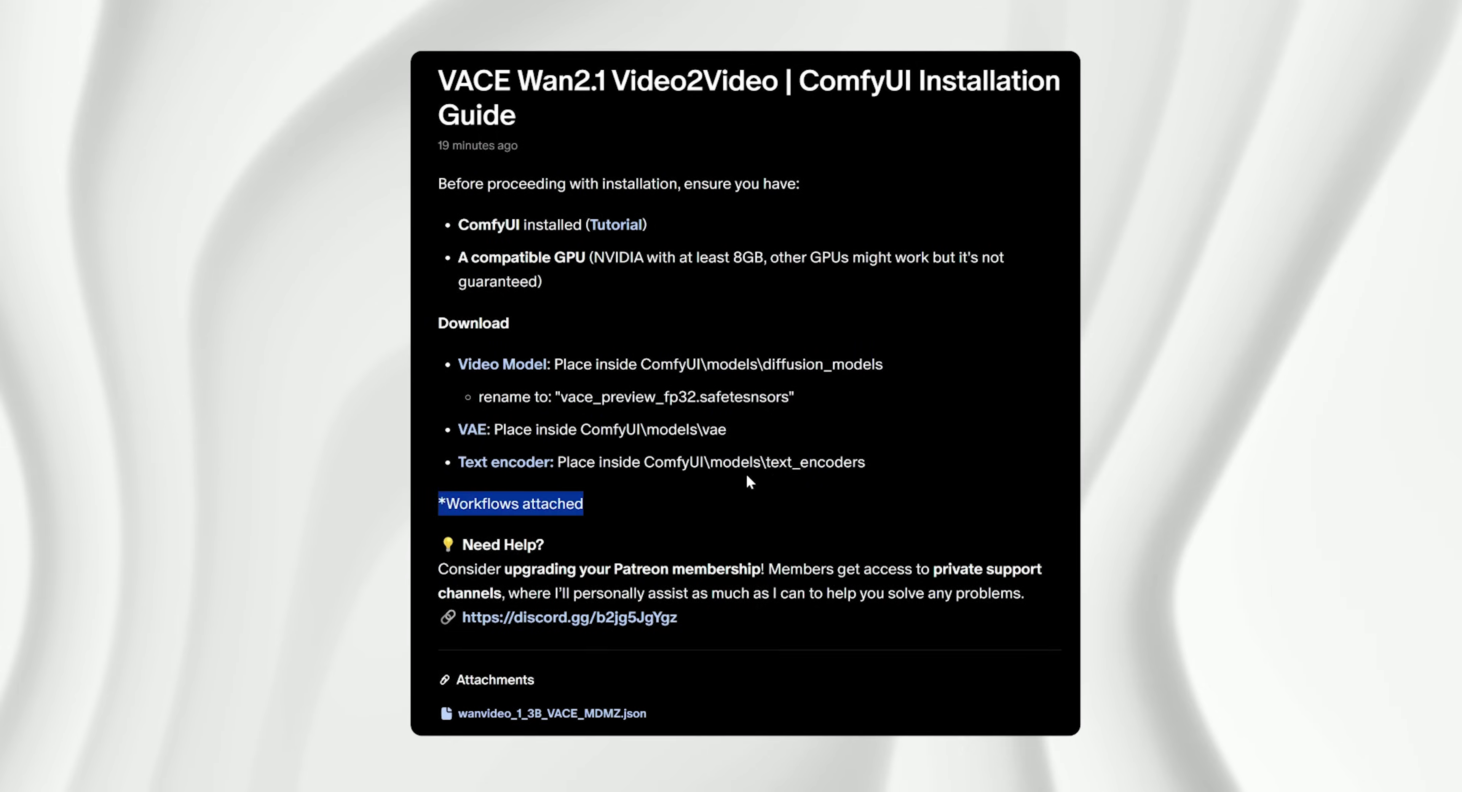
drag(864, 554, 640, 554)
scroll(607, 577, down, 4)
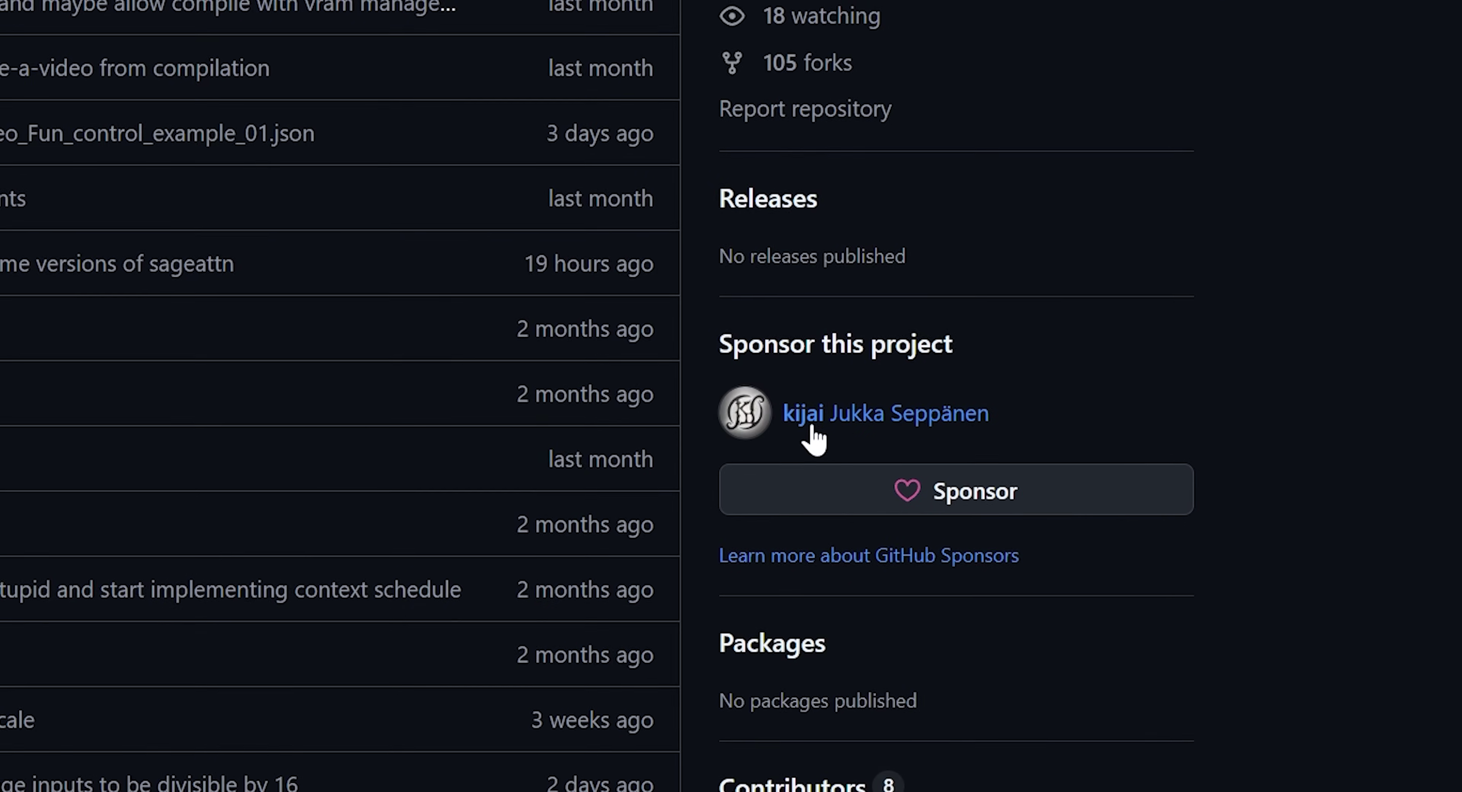
Step: Scroll through the ComfyUI-WanVideoWrapper README and open its example_workflows folder
scroll(1104, 402, down, 15)
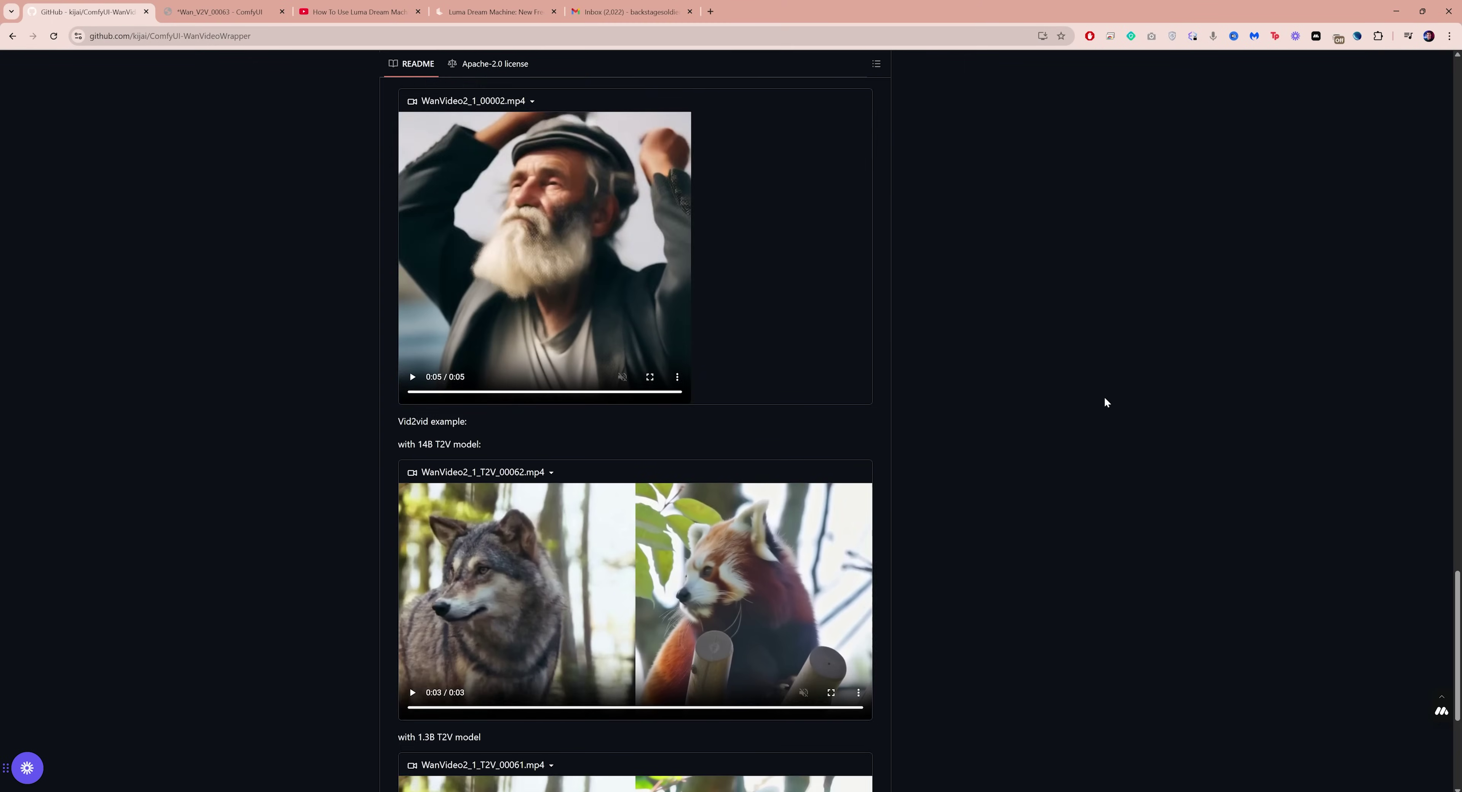
scroll(1105, 402, down, 8)
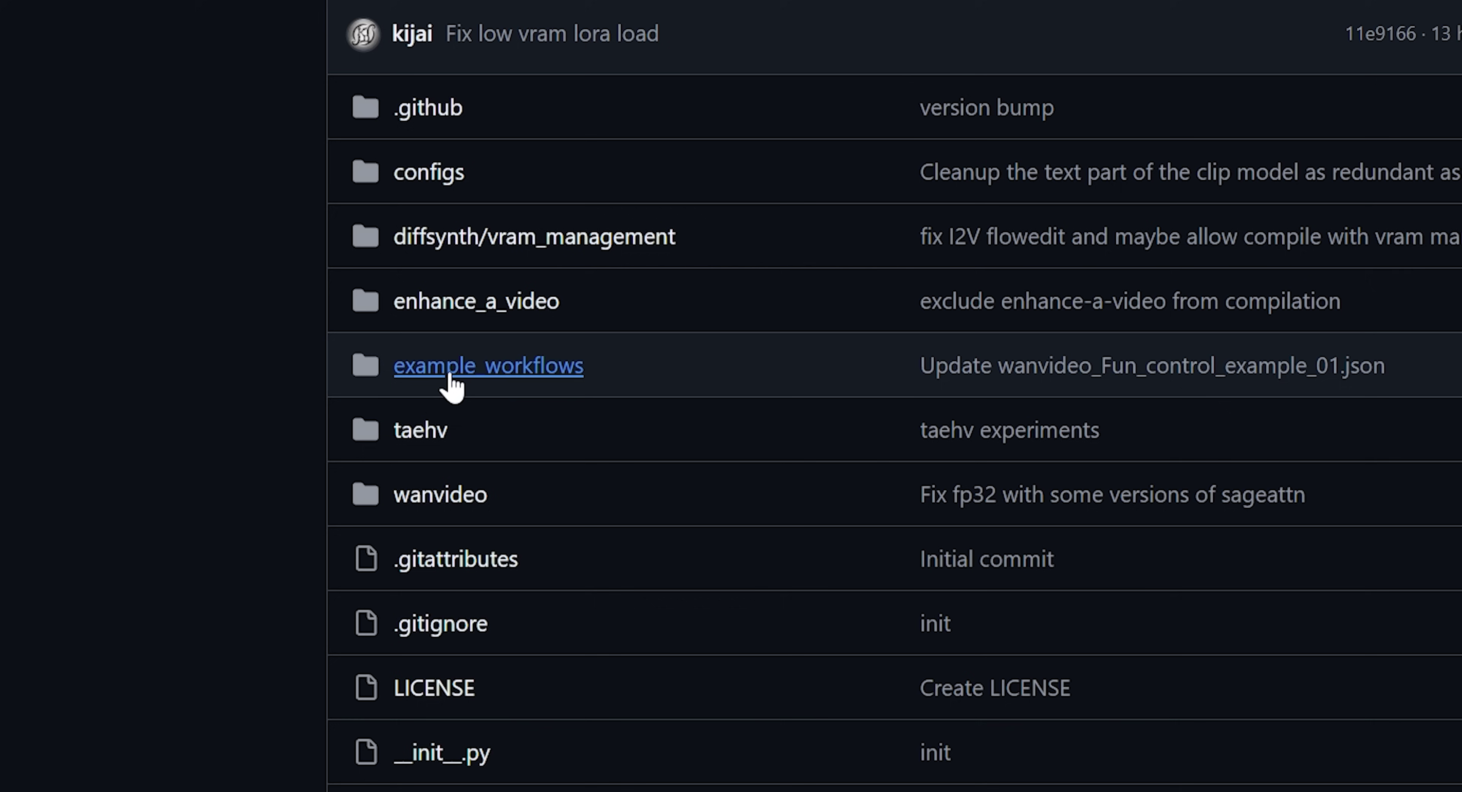
click(533, 371)
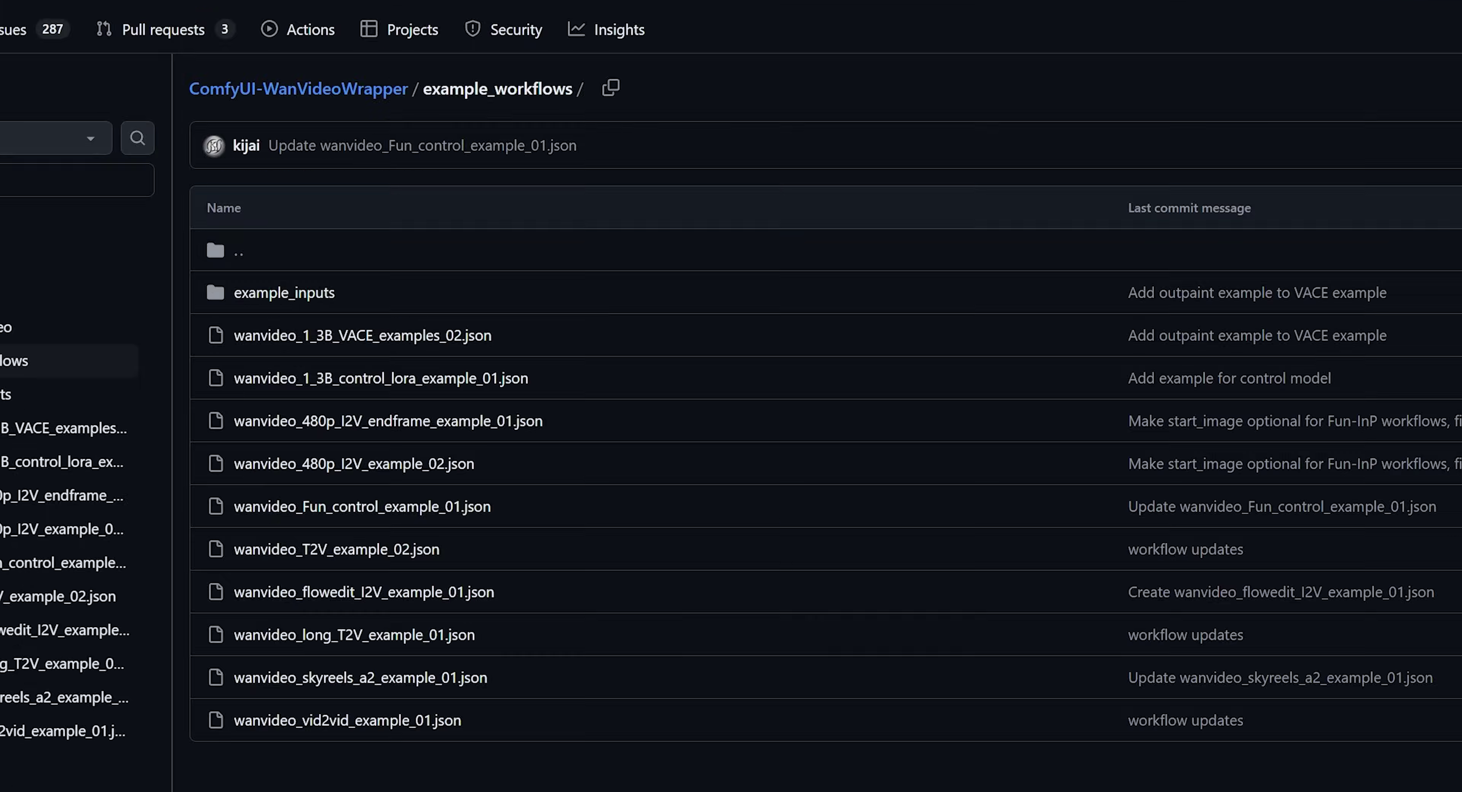
scroll(731, 453, down, 5)
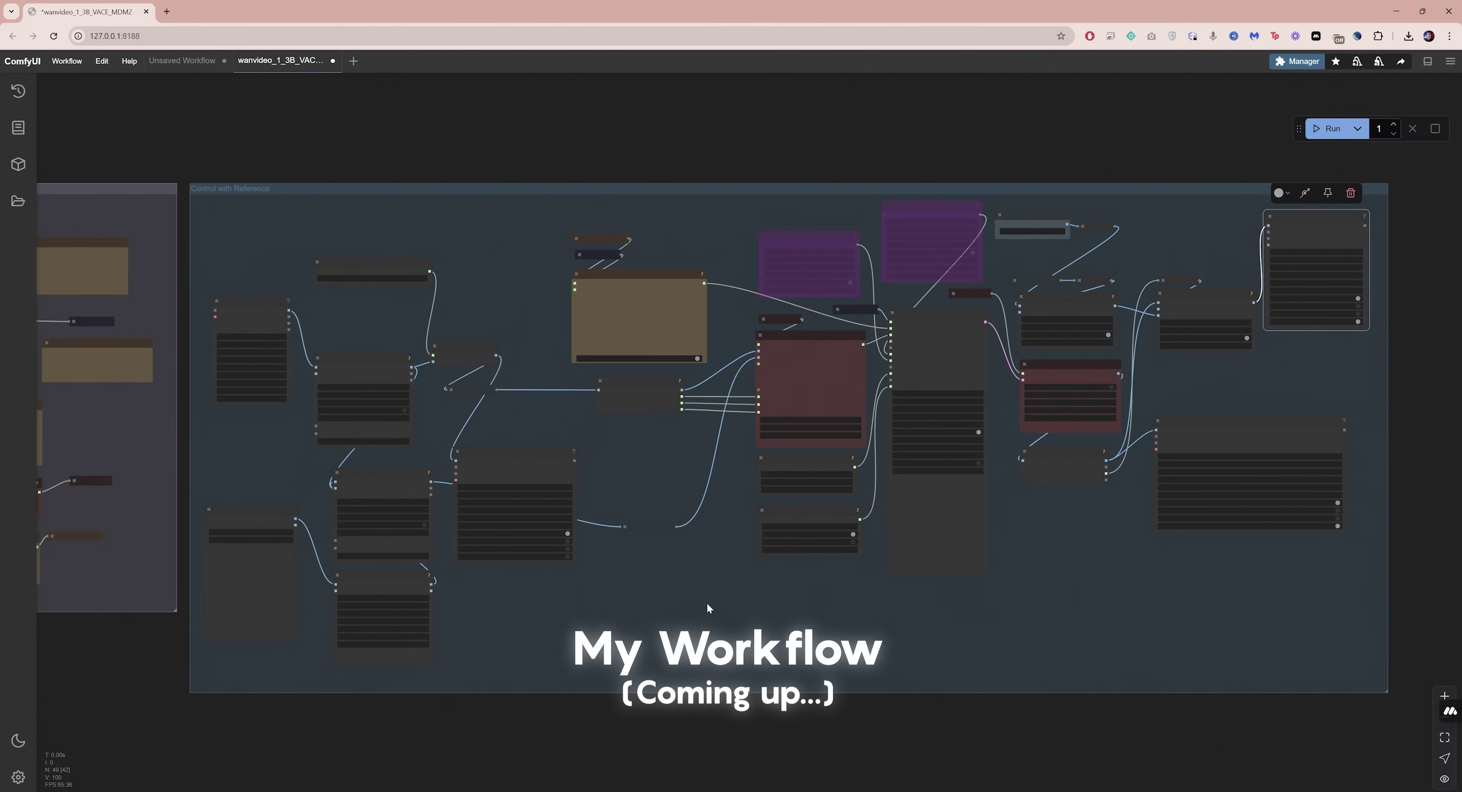
Step: Launch ComfyUI with run_nvidia_gpu.bat and load wanvideo_1_3B_VACE_MDMZ.json onto the canvas
scroll(707, 608, up, 3)
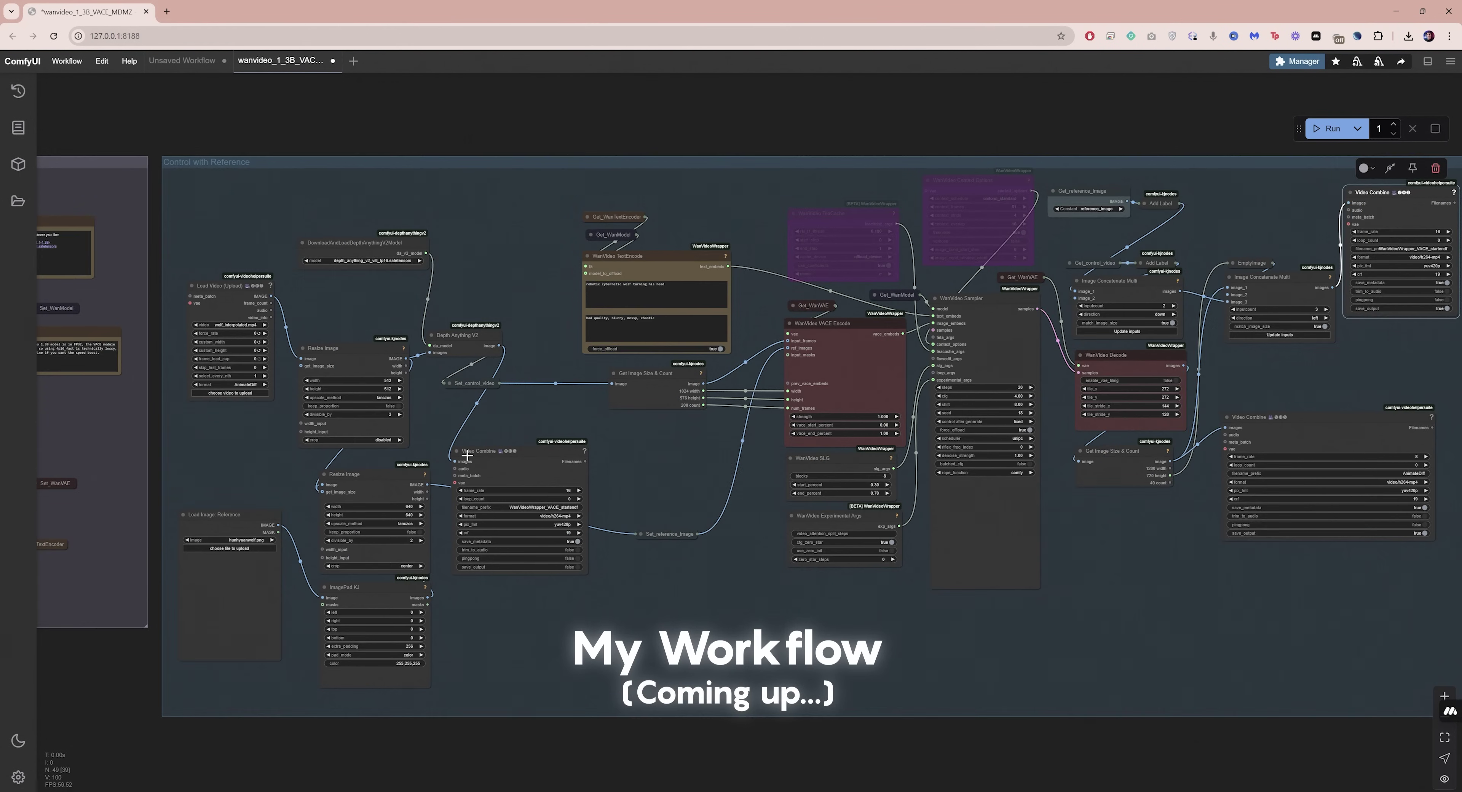
drag(473, 400, 717, 425)
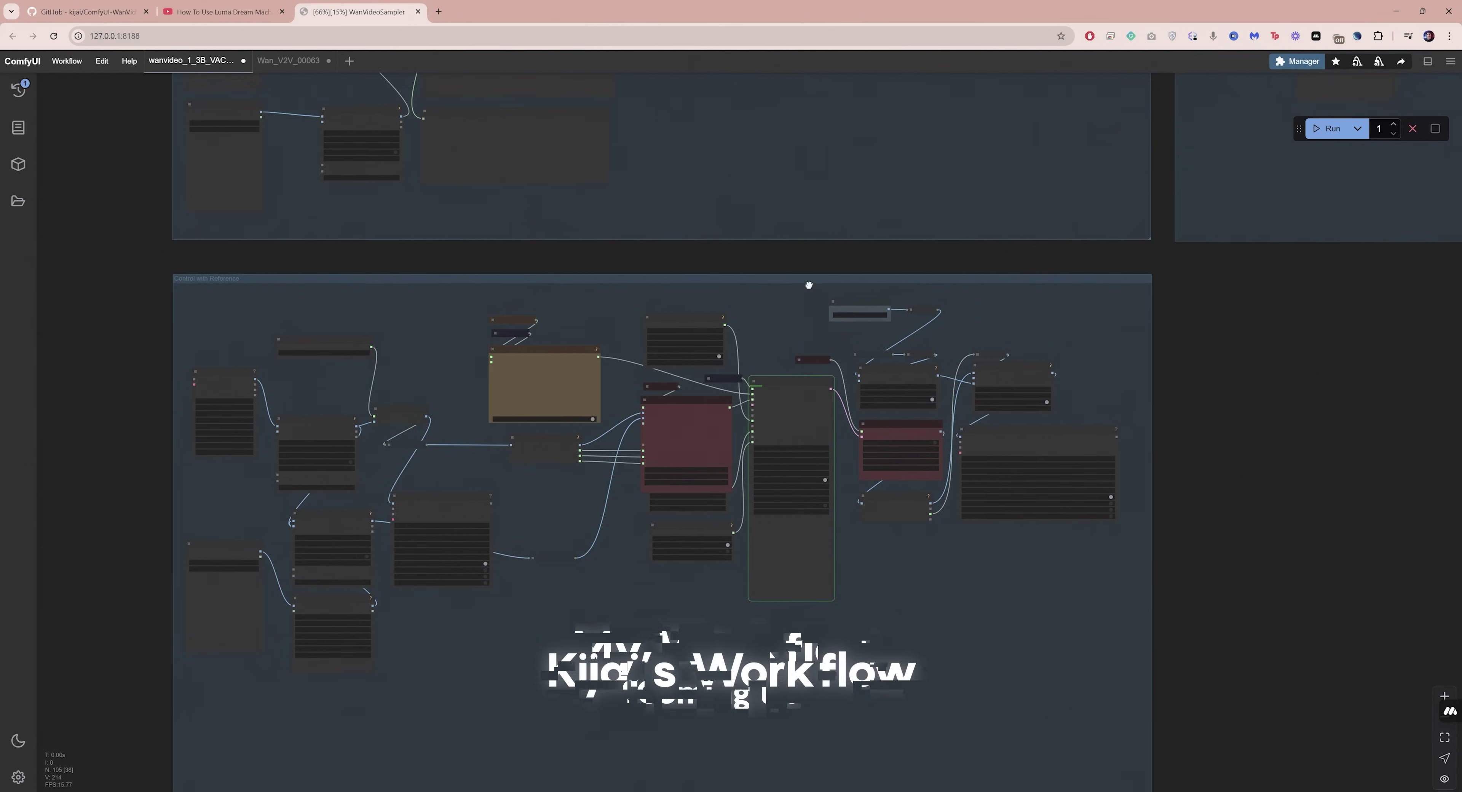
scroll(826, 306, down, 3)
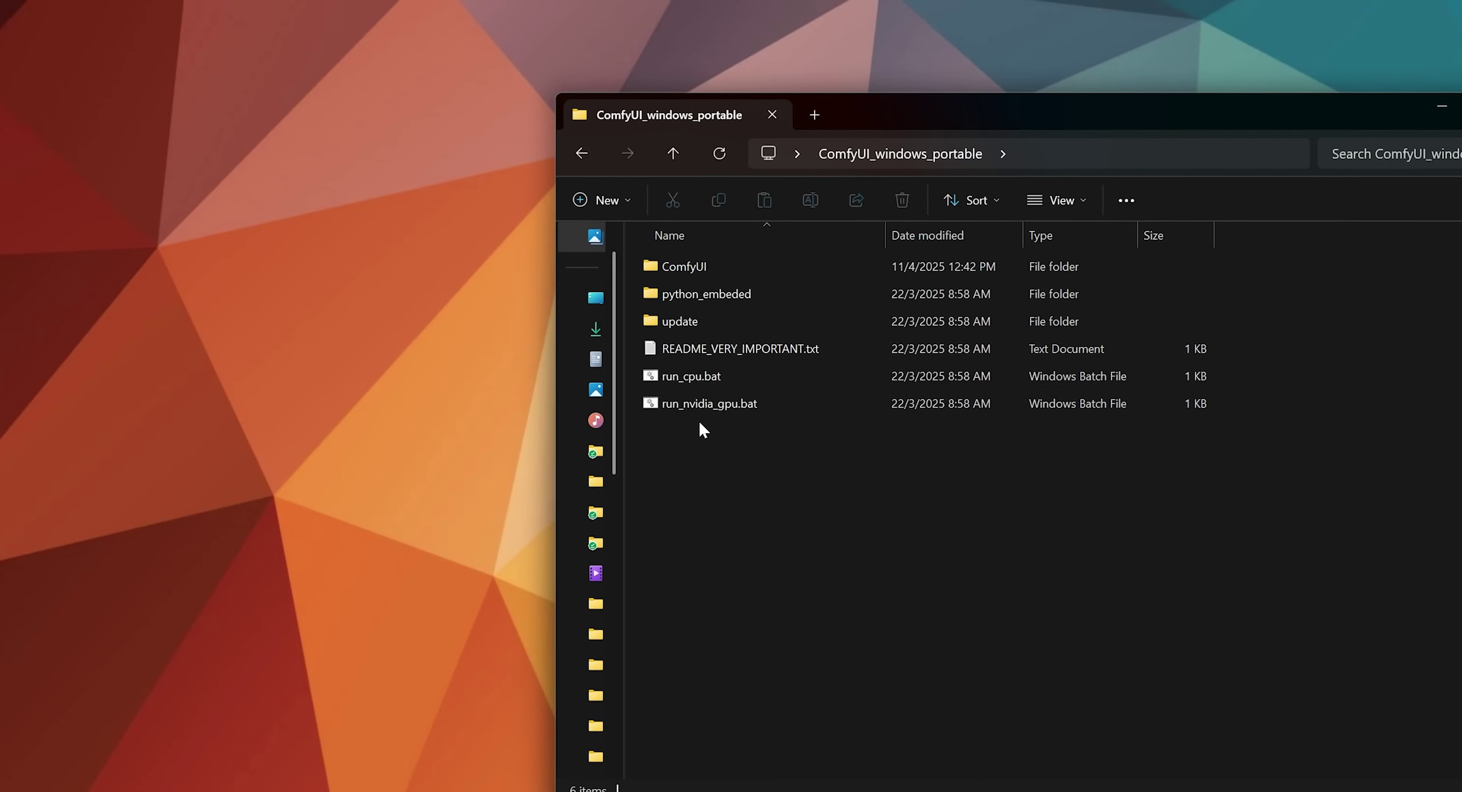
double_click(707, 404)
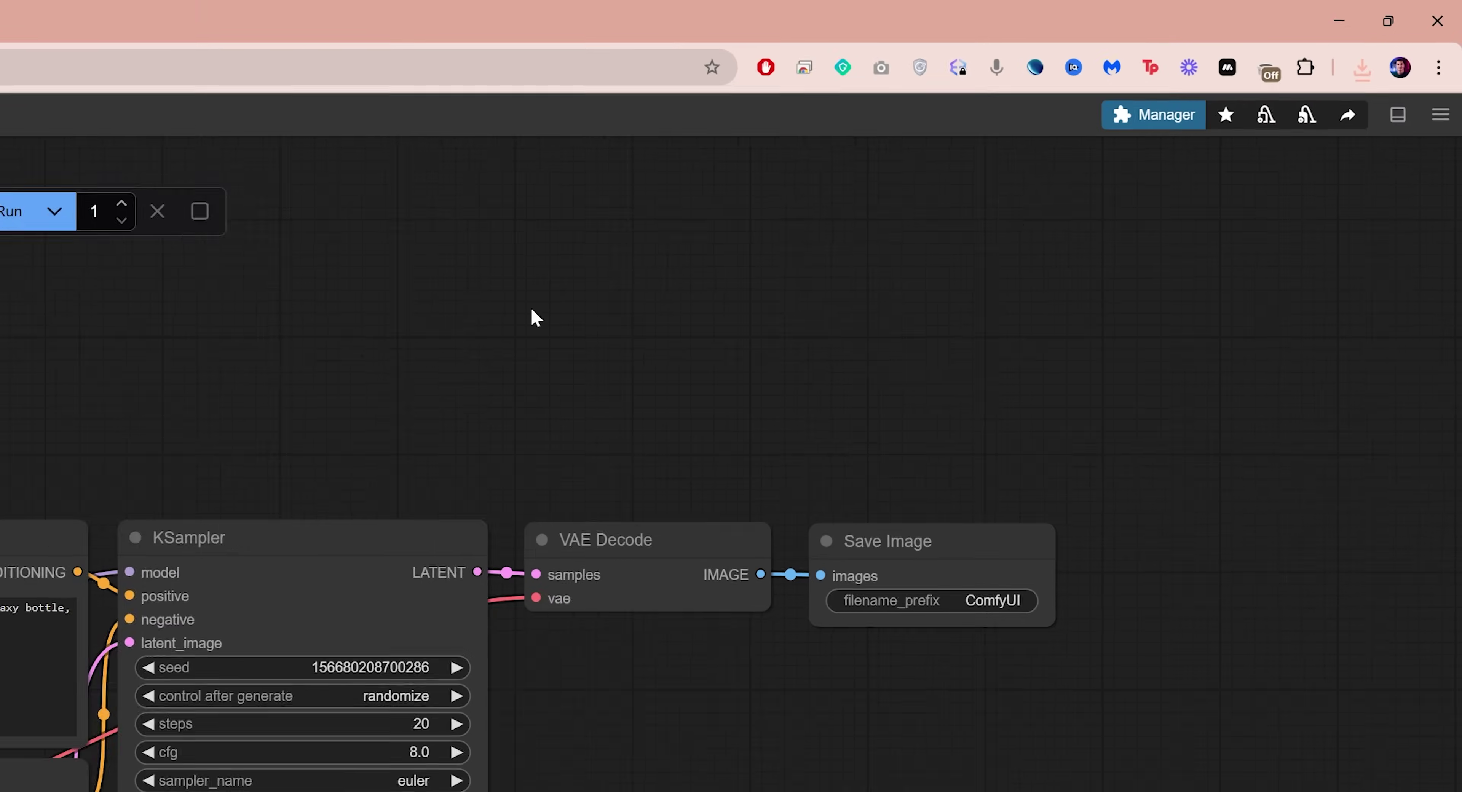
click(1297, 61)
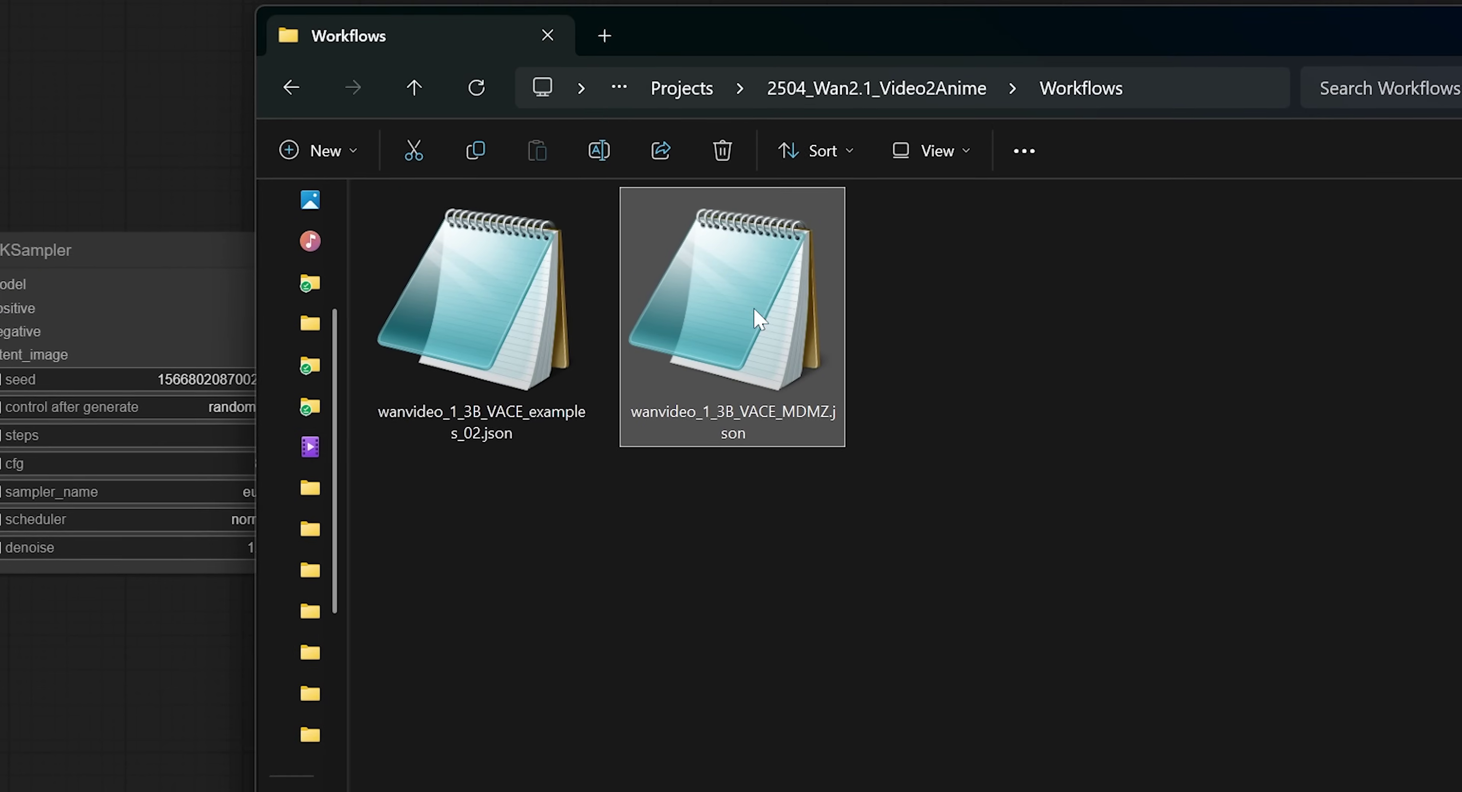
drag(755, 311, 763, 553)
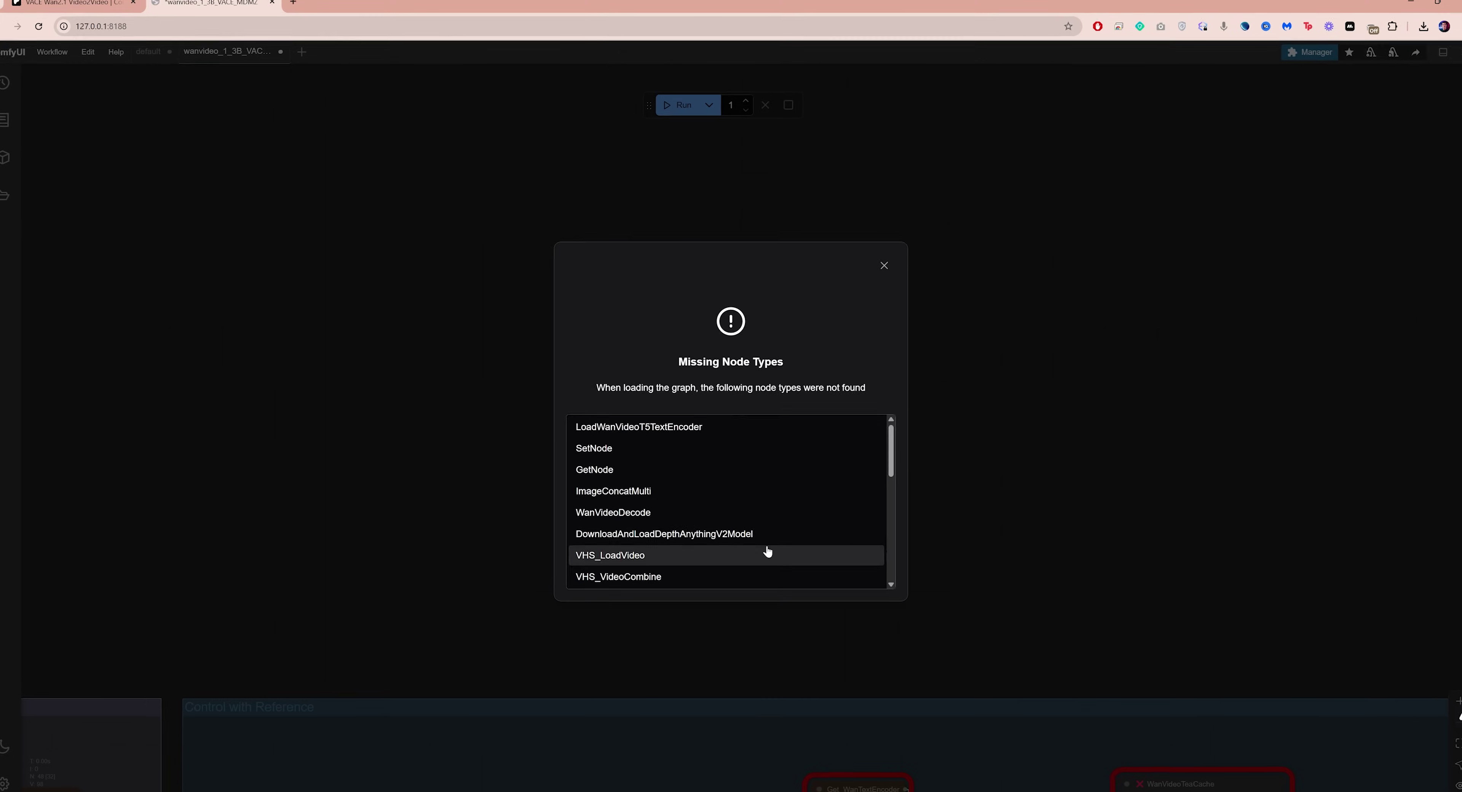
Step: Dismiss the warning, install the missing packs such as KJNodes at latest version, and restart ComfyUI
scroll(634, 440, down, 5)
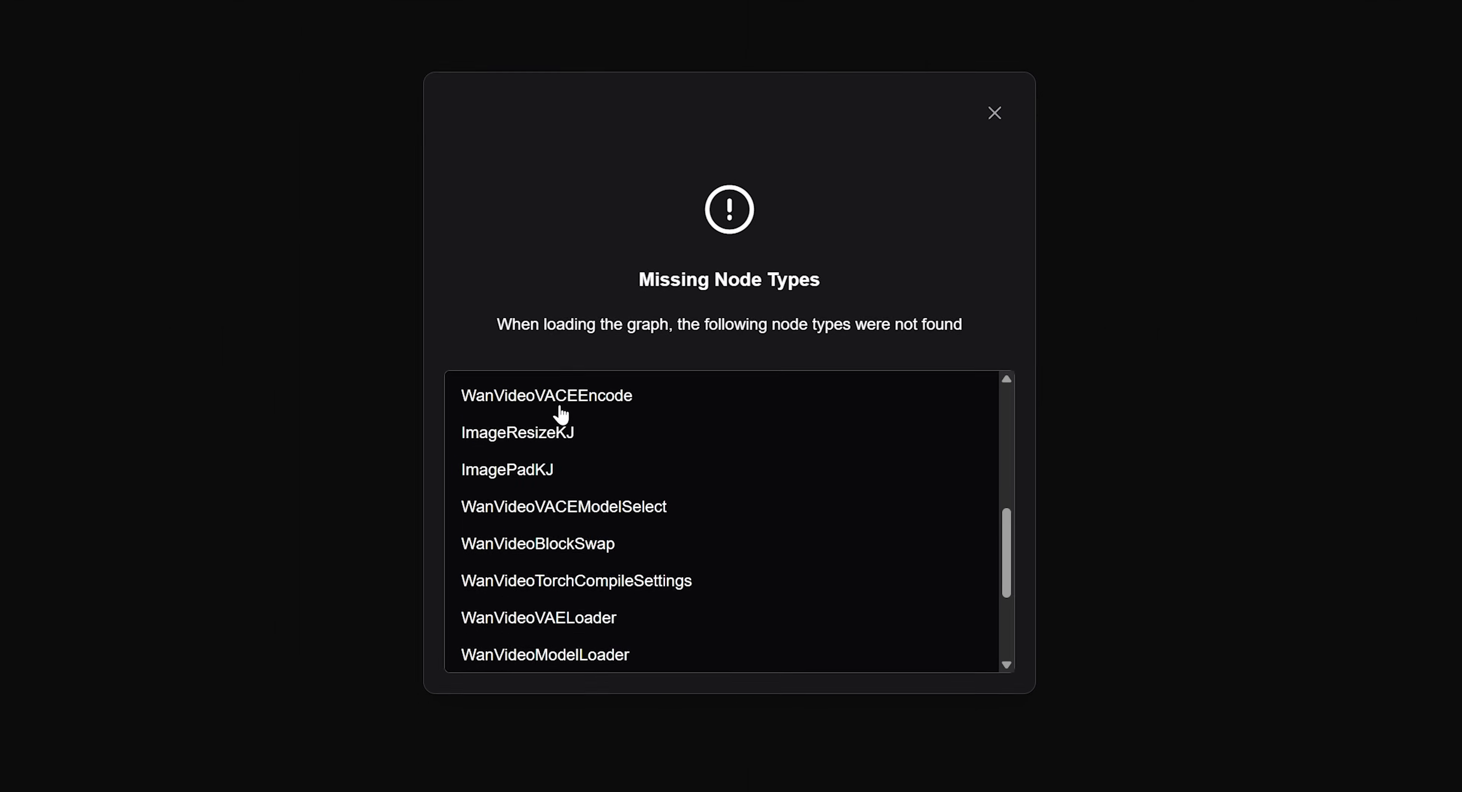
scroll(561, 416, up, 10)
click(996, 110)
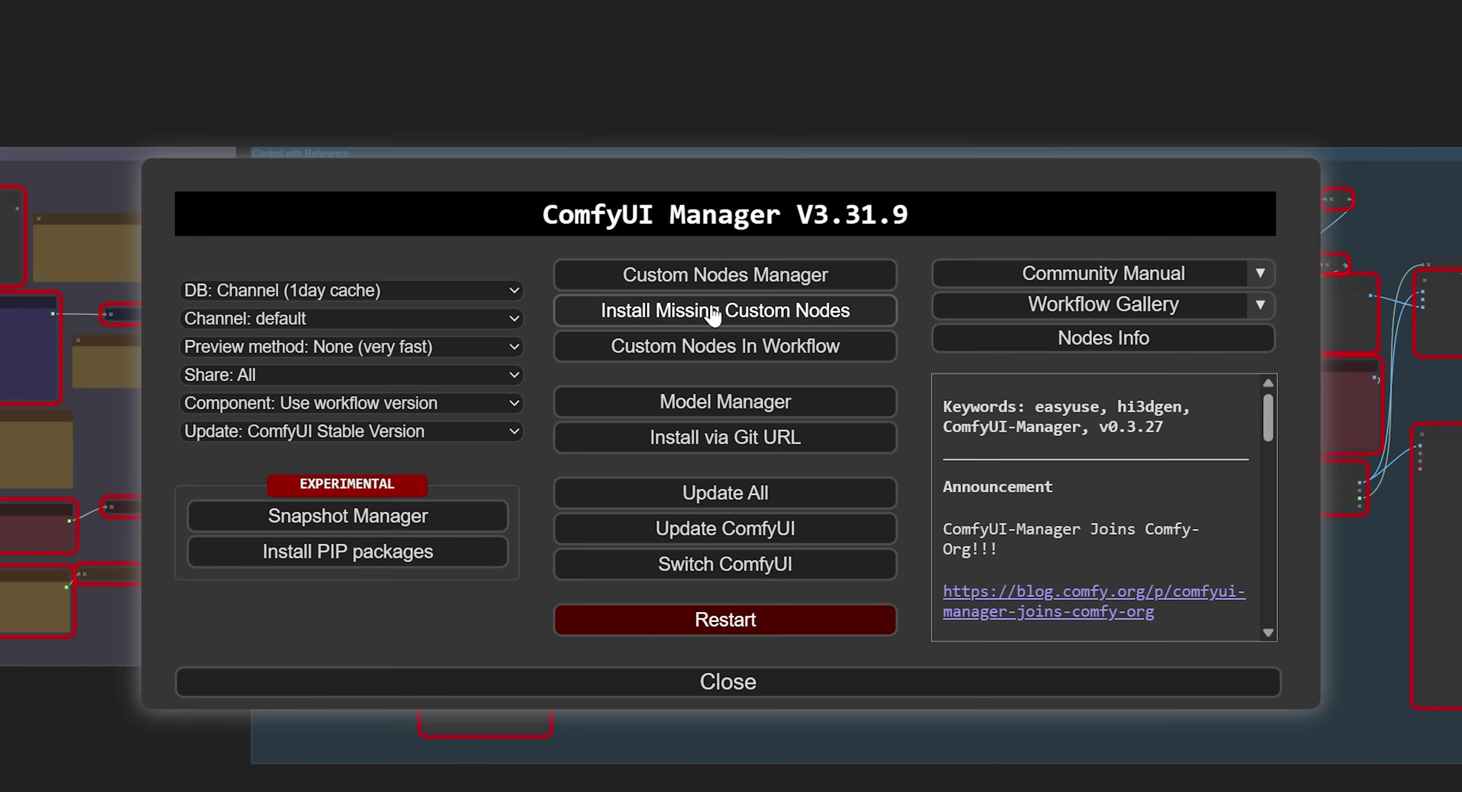
click(724, 359)
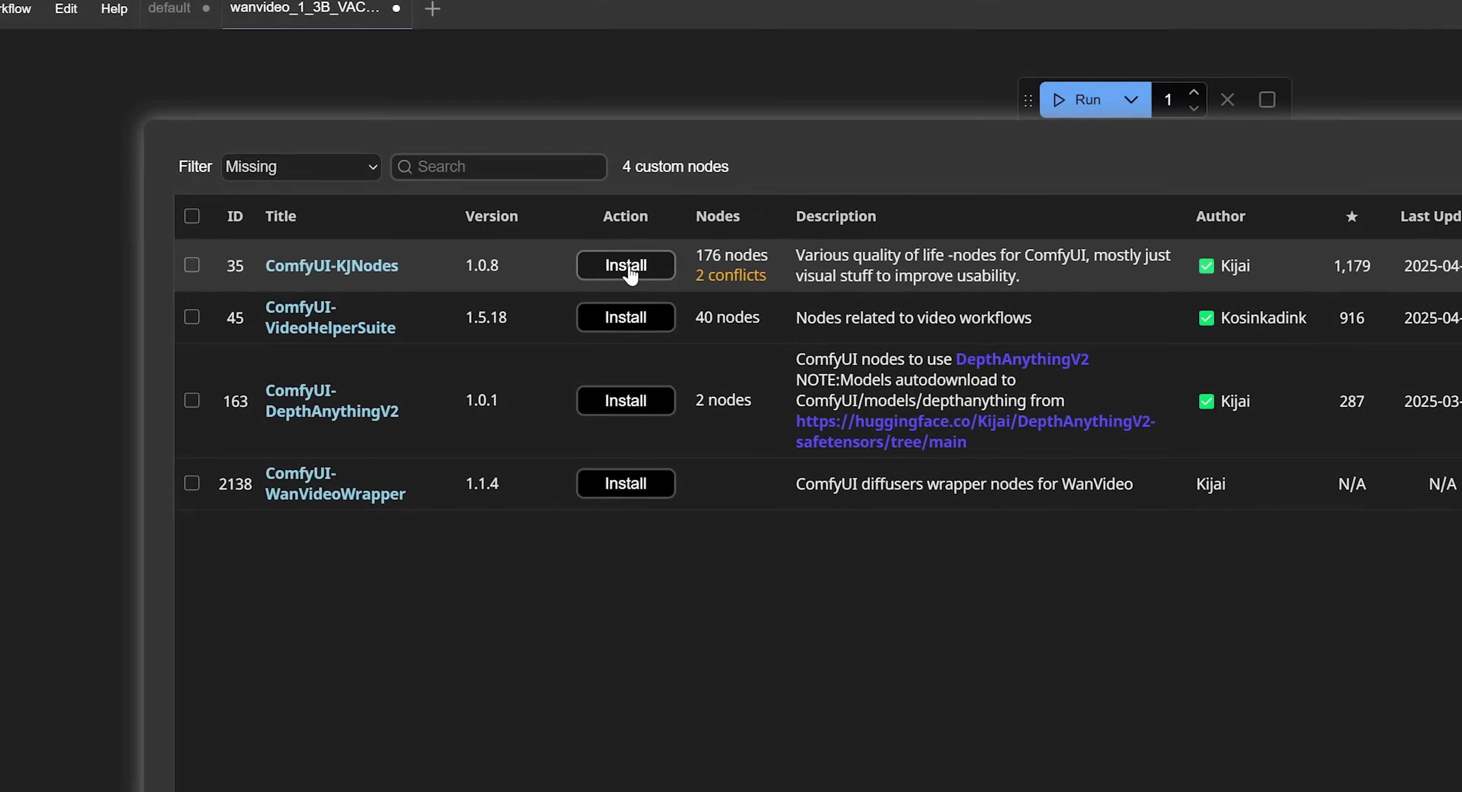
click(445, 217)
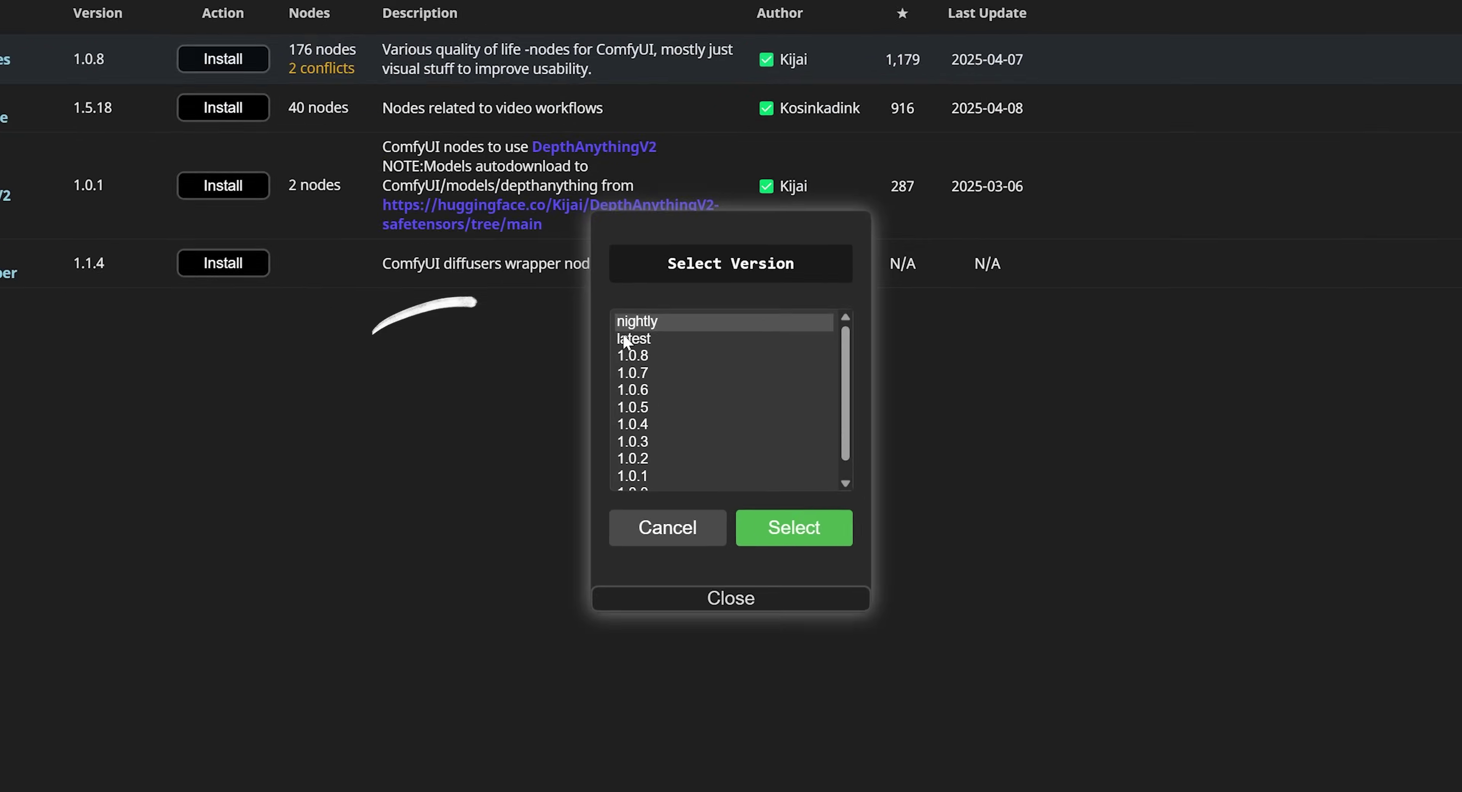
click(791, 572)
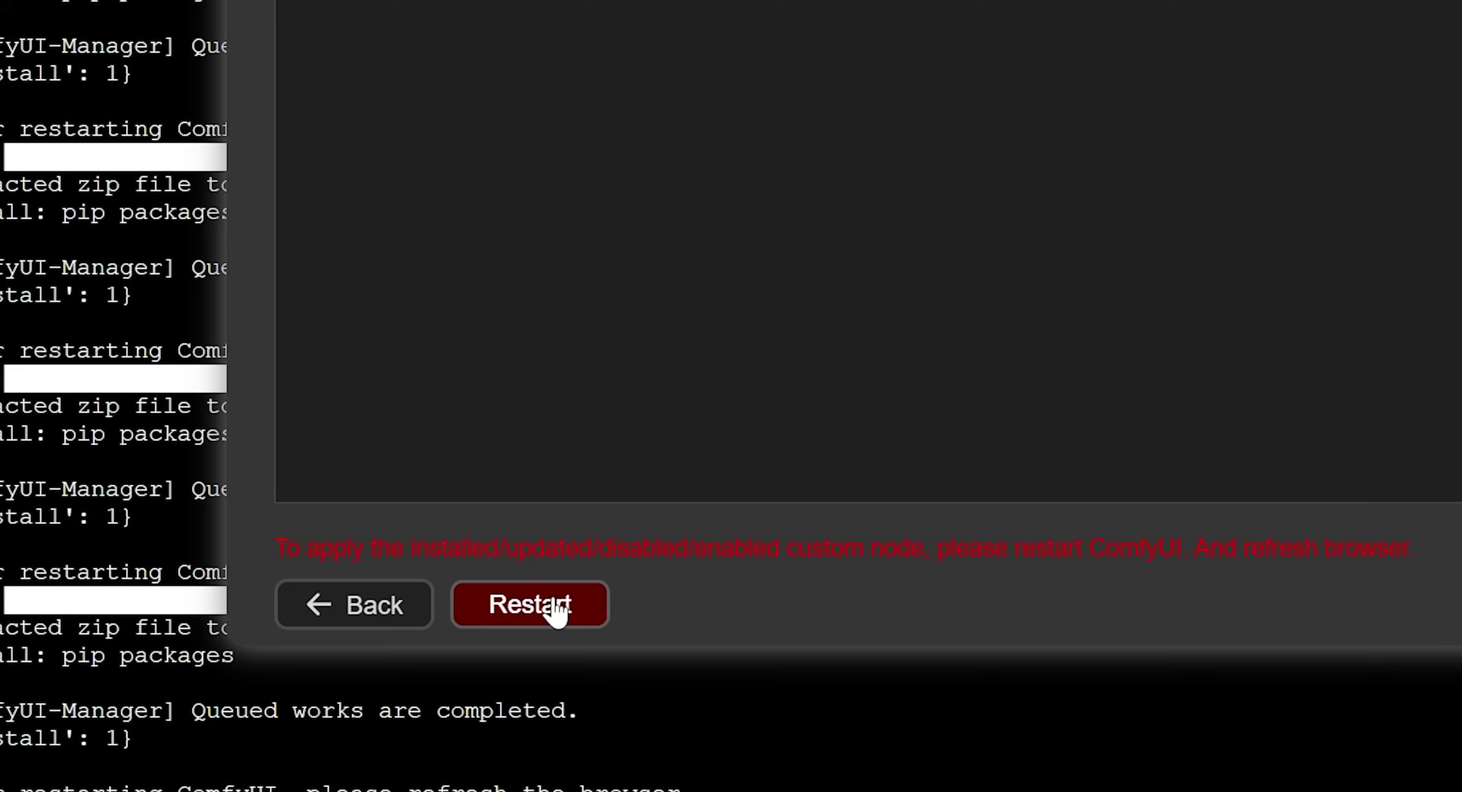
click(287, 695)
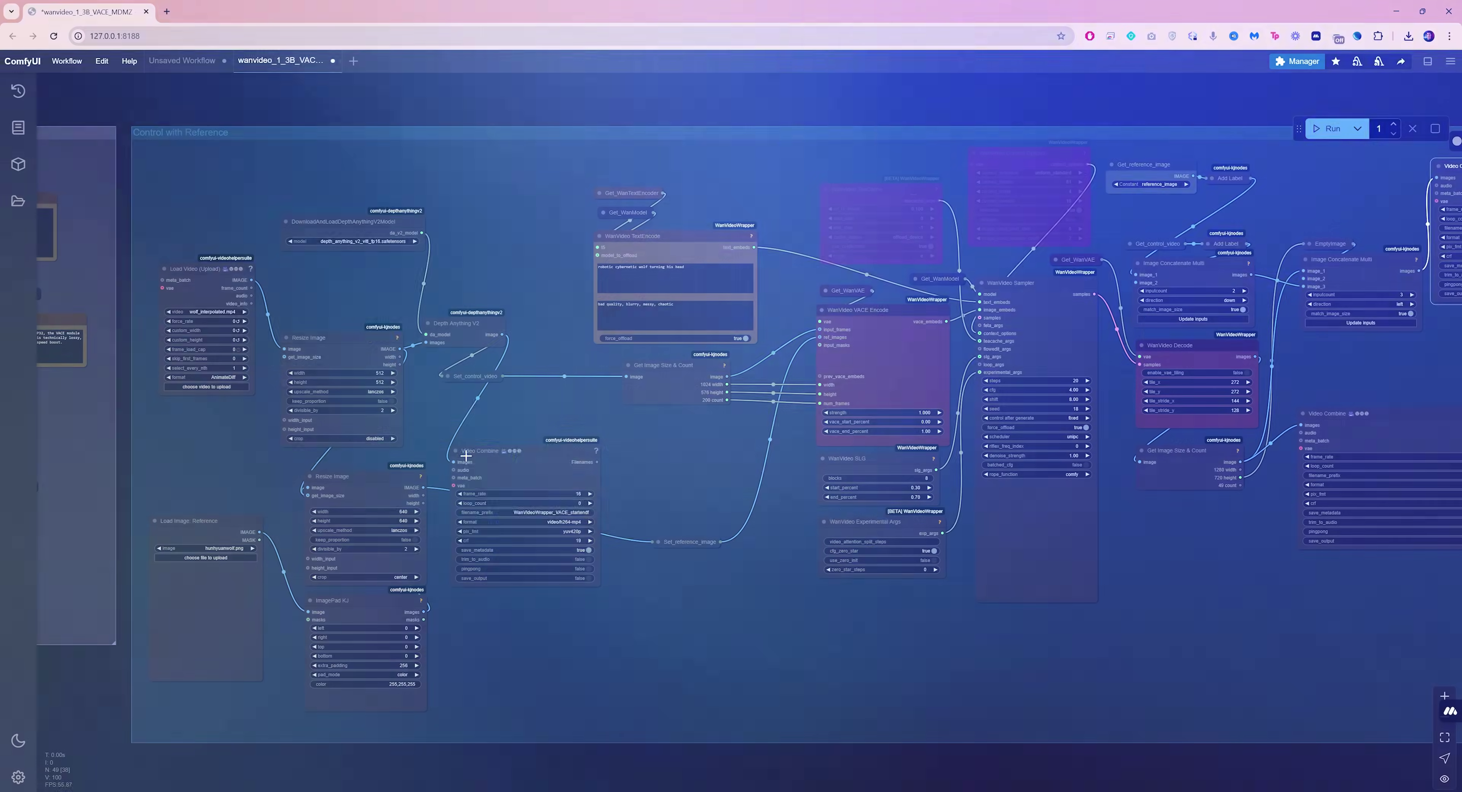
Step: Load 5821494-hd_1920_1080_25fps_cut.mp4 into Load Video and set frame_load_cap to 81
scroll(362, 377, up, 10)
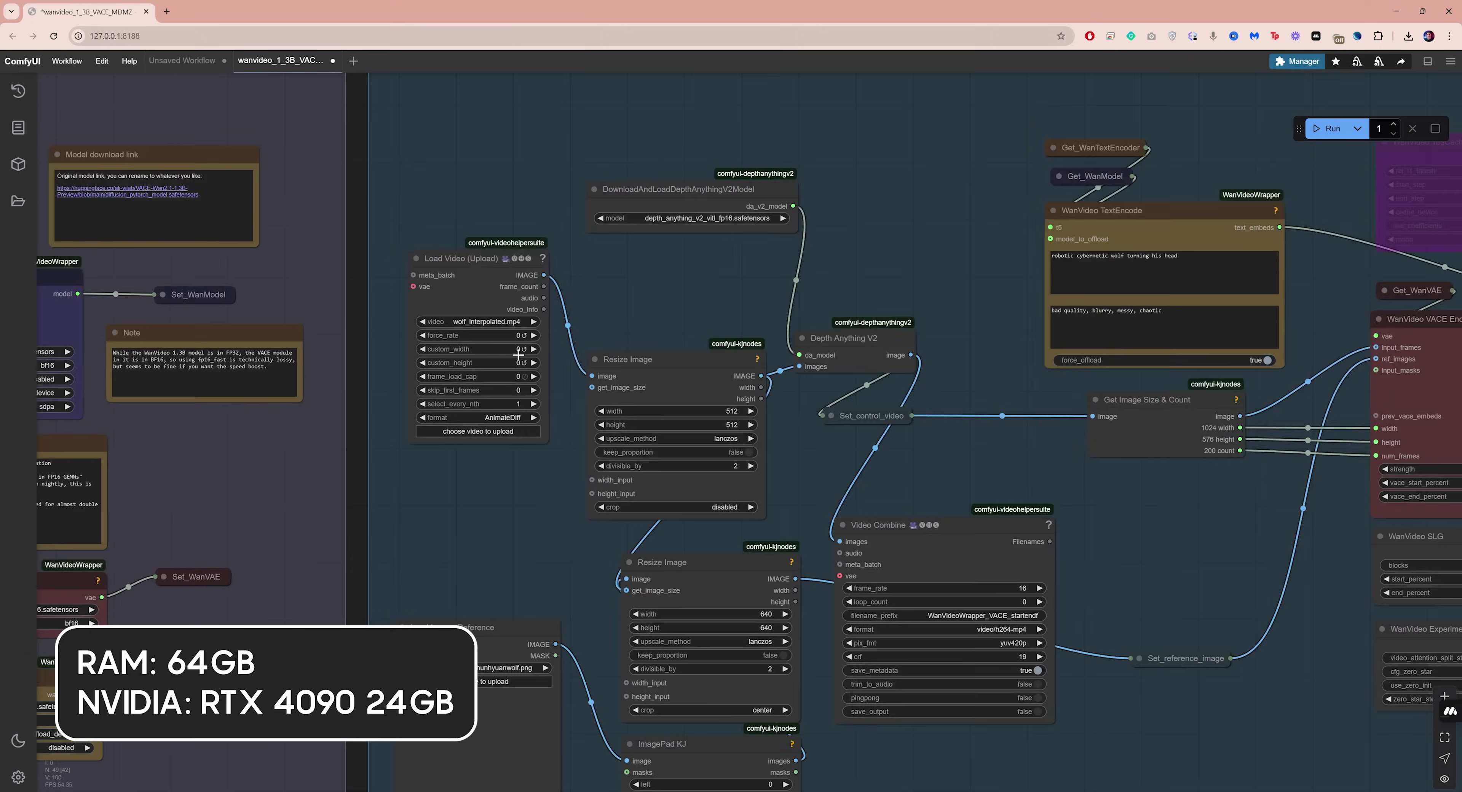
click(501, 508)
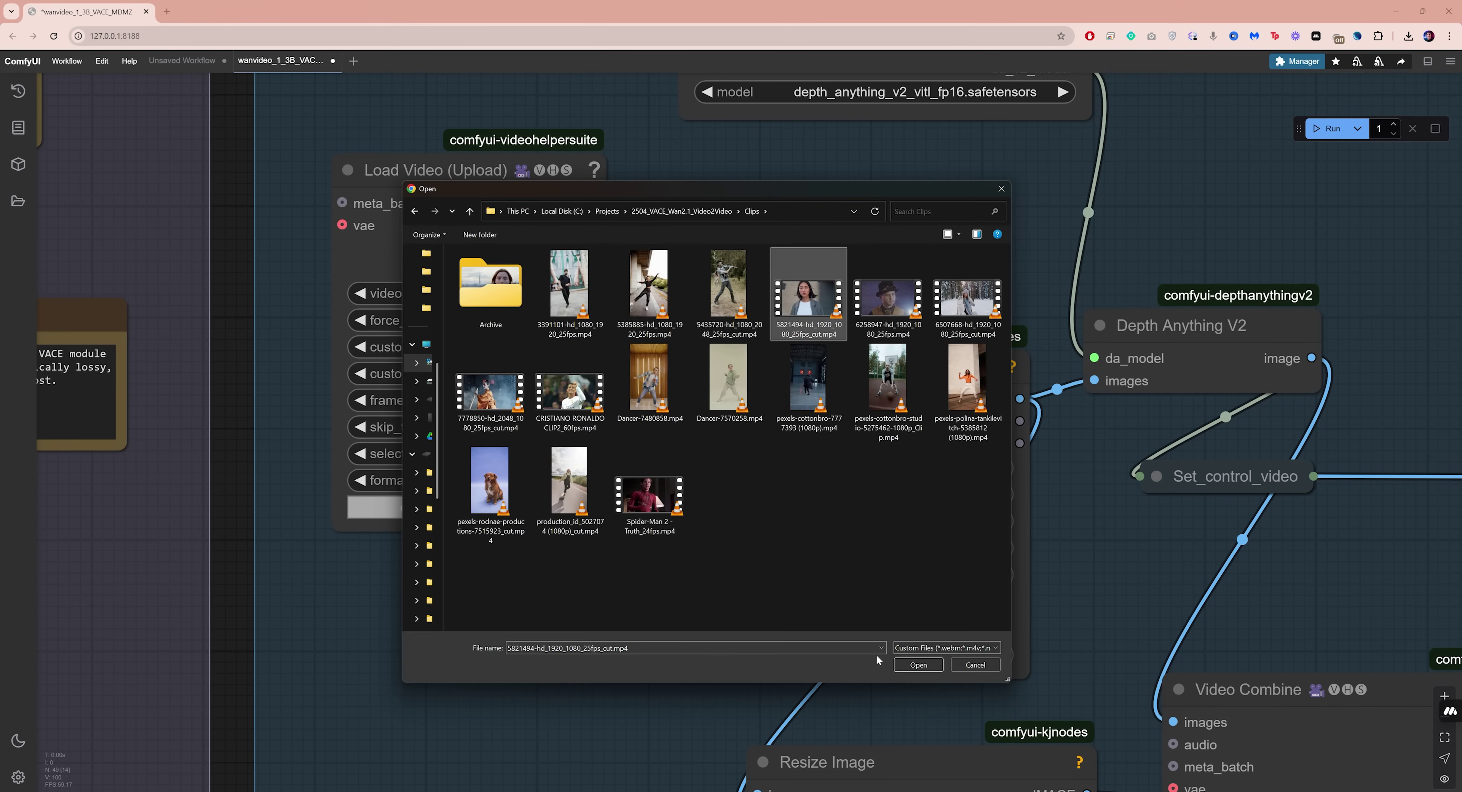
click(914, 665)
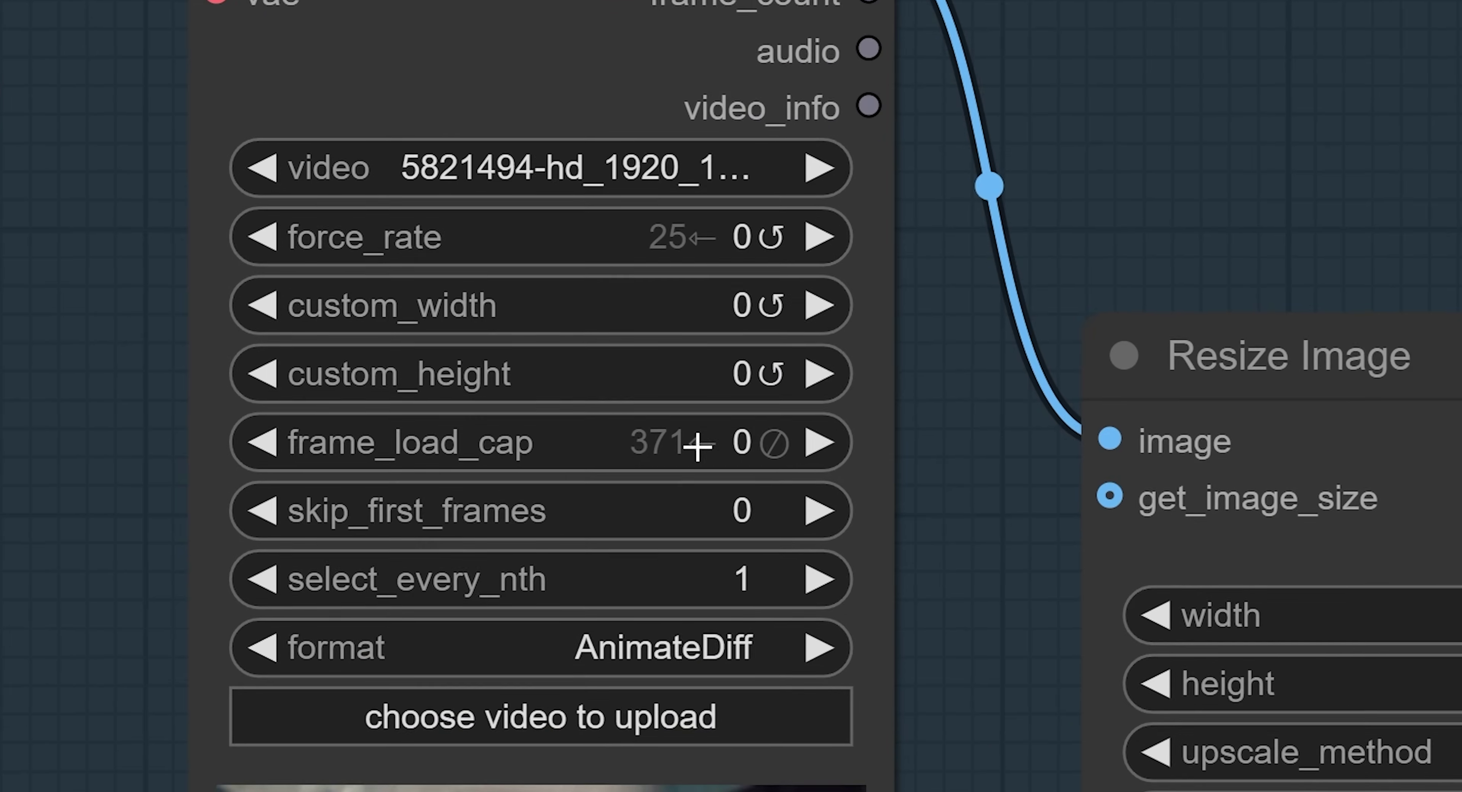
click(697, 448)
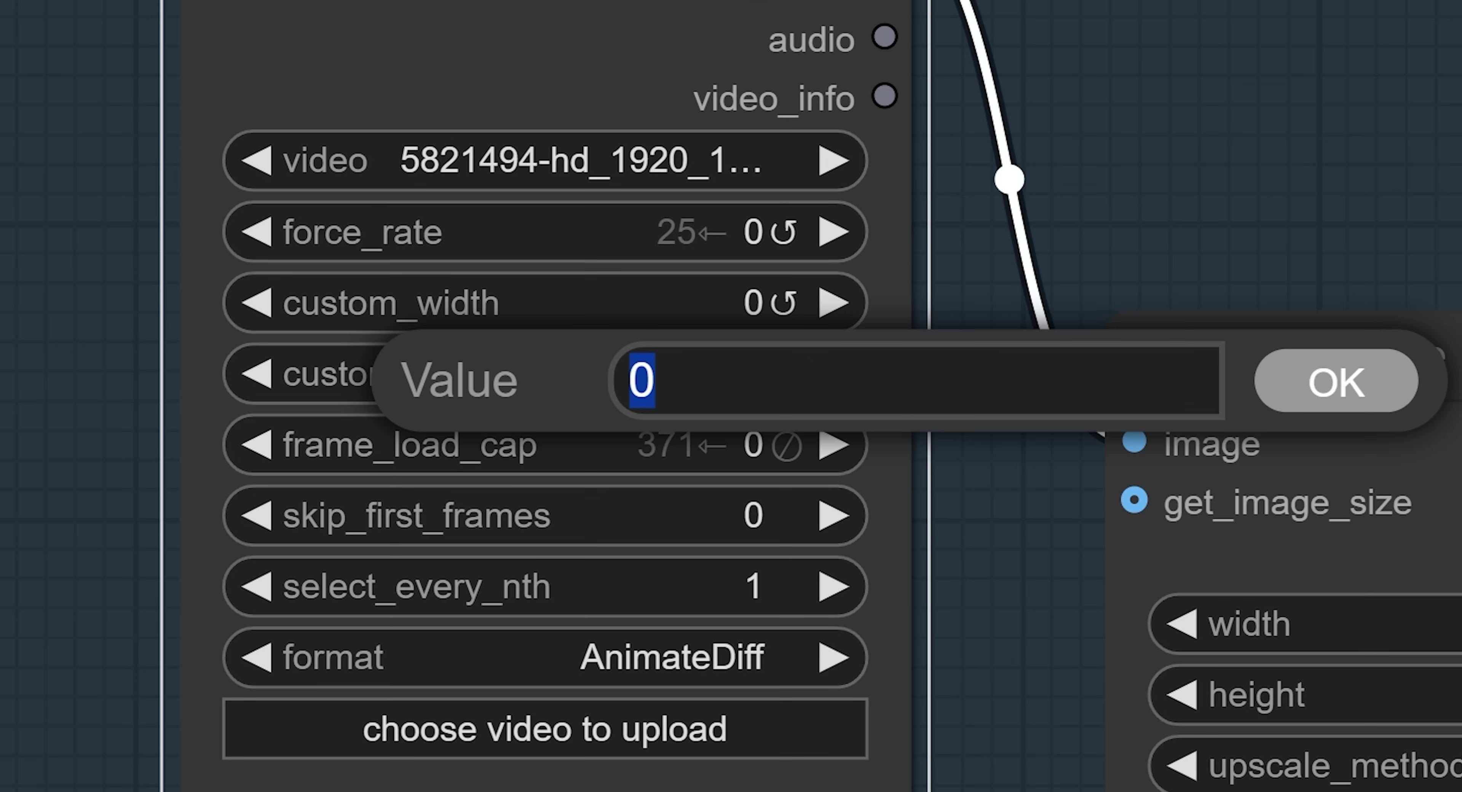
text(81)
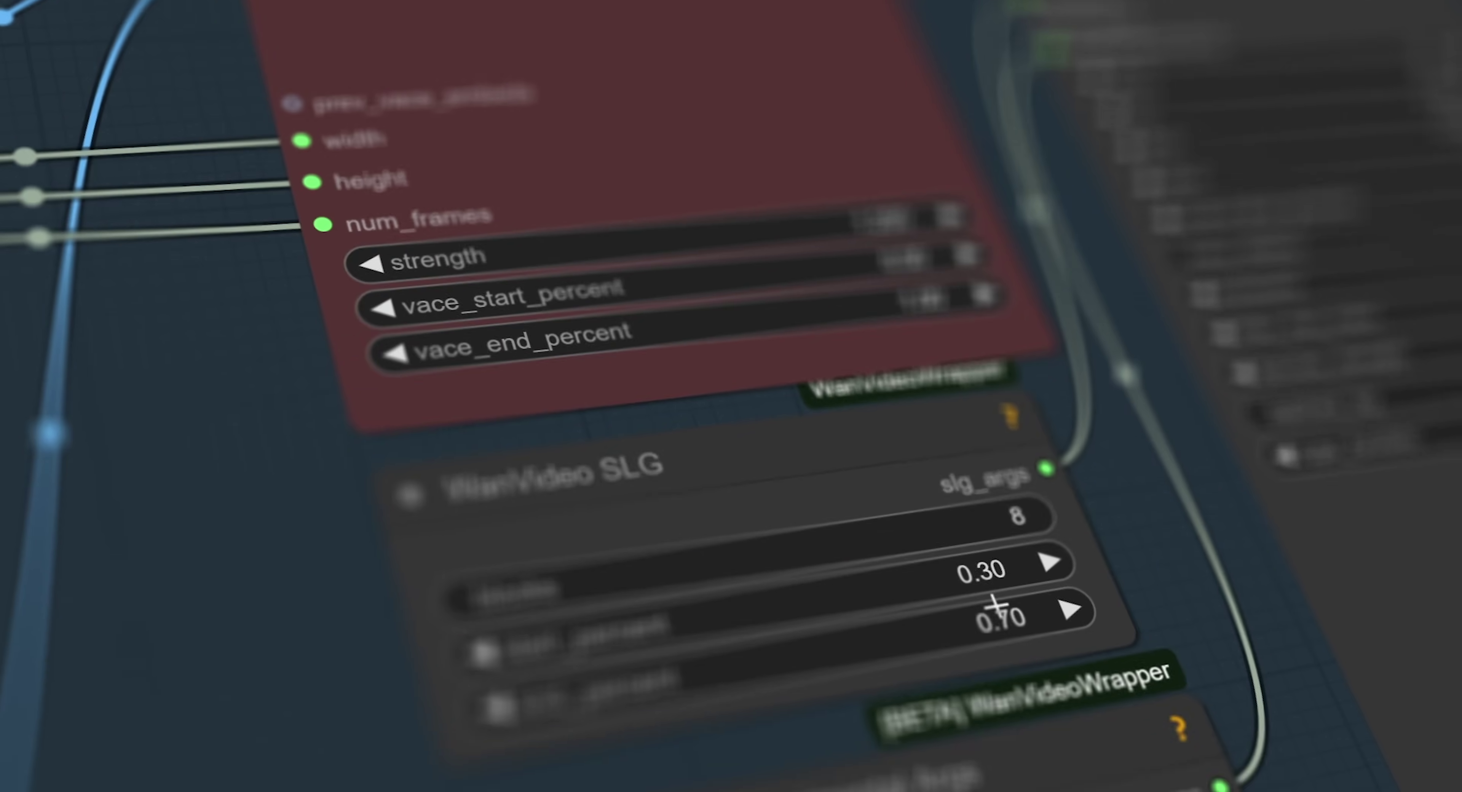
Step: Confirm start_percent 1.00, set skip_first_frames to 100, and choose the Wan video format
key(Return)
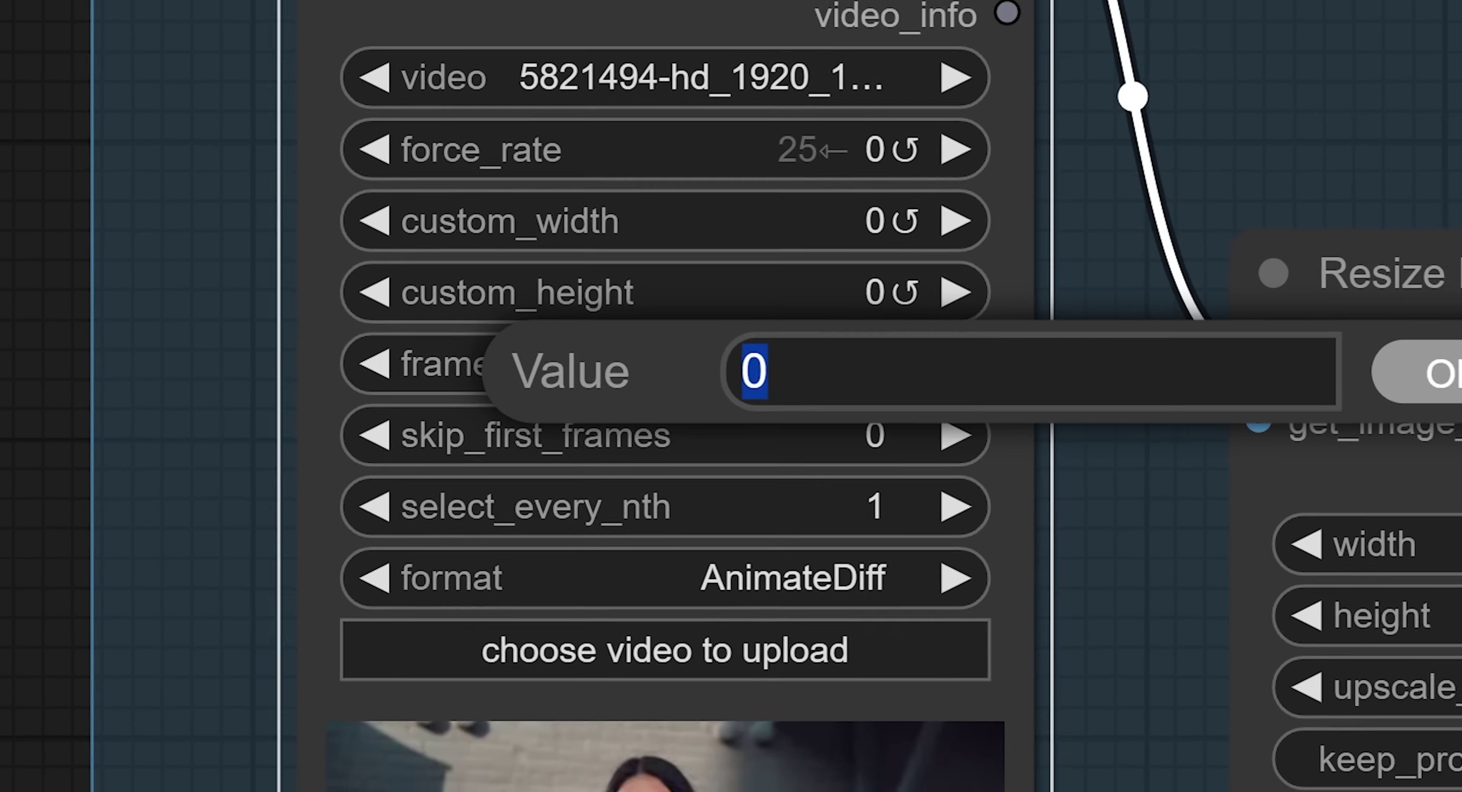
text(100)
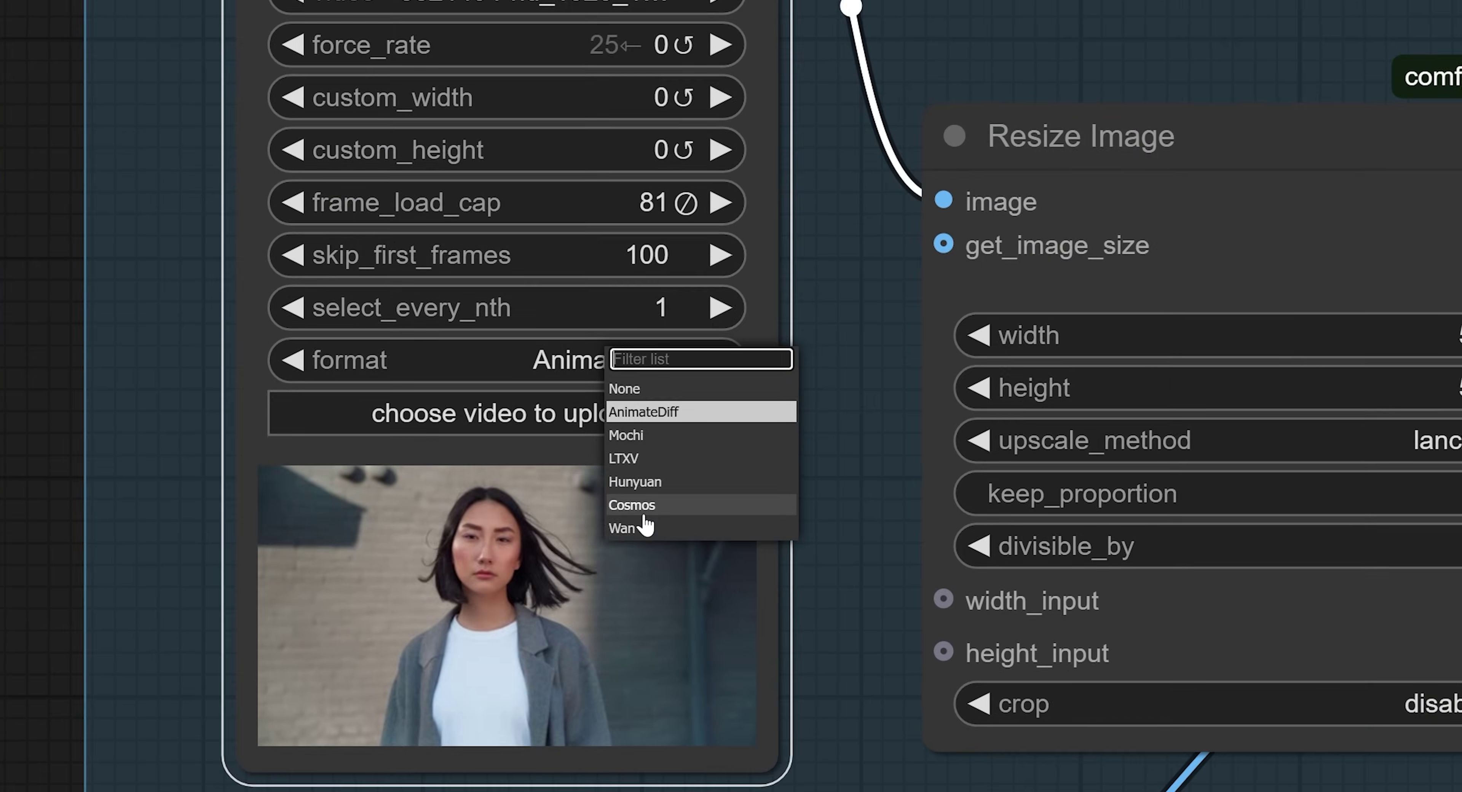
click(587, 610)
scroll(611, 330, down, 6)
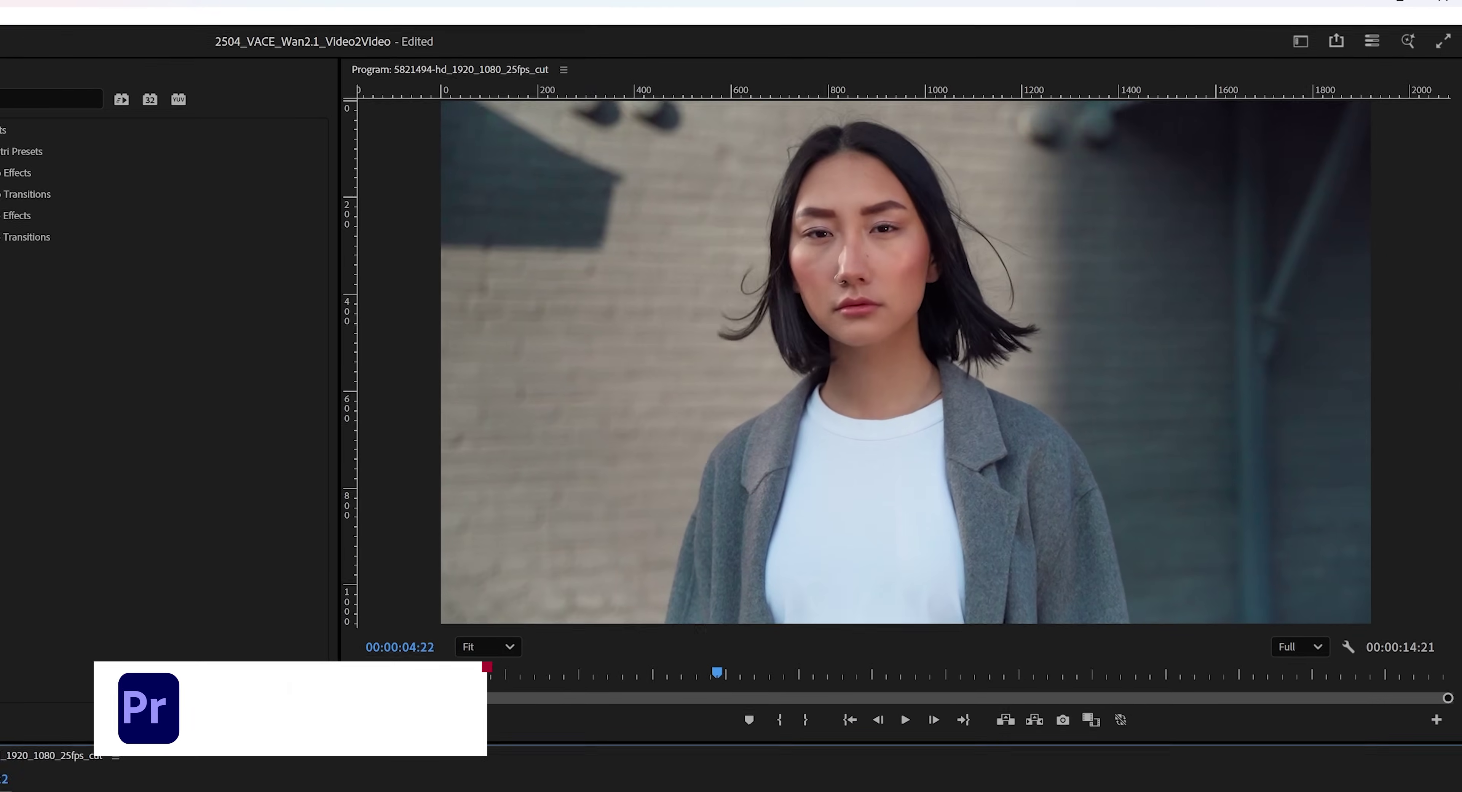
Step: Export the clip's frame at 00:00:04:17 as a PNG still
click(555, 467)
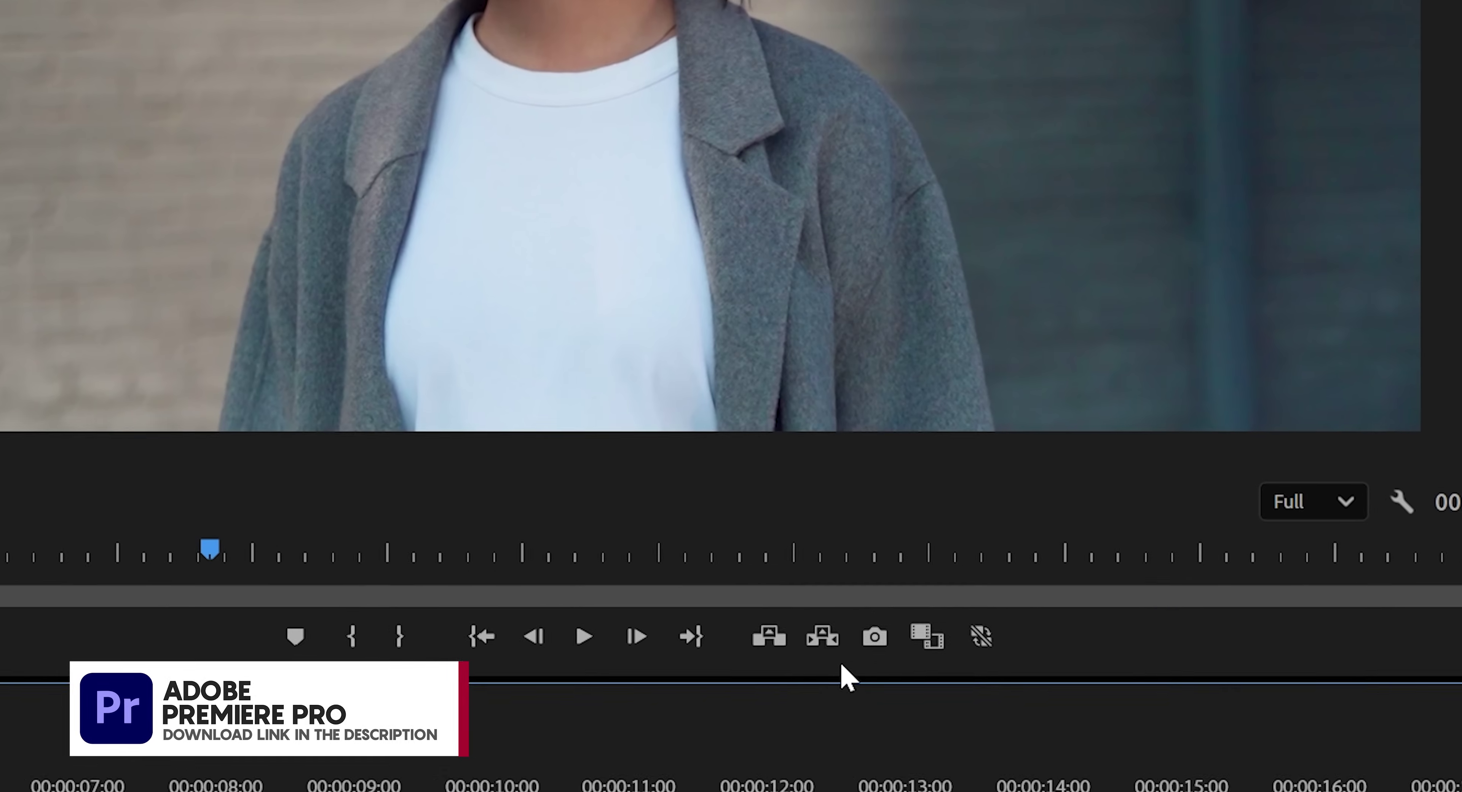
click(864, 633)
click(828, 479)
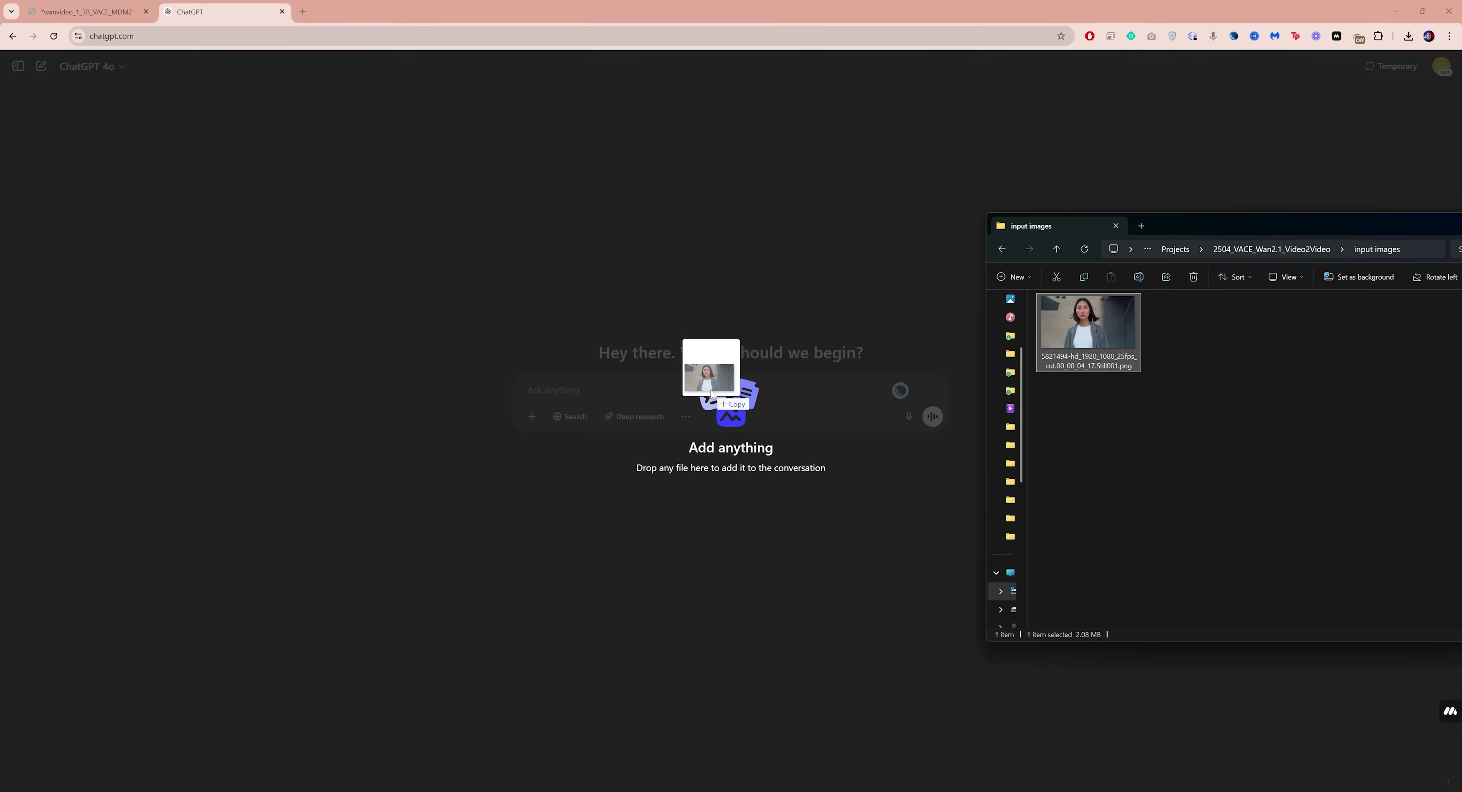
Step: Attach the woman's photo and send 'turn this image into anime style' to ChatGPT
drag(711, 393, 711, 393)
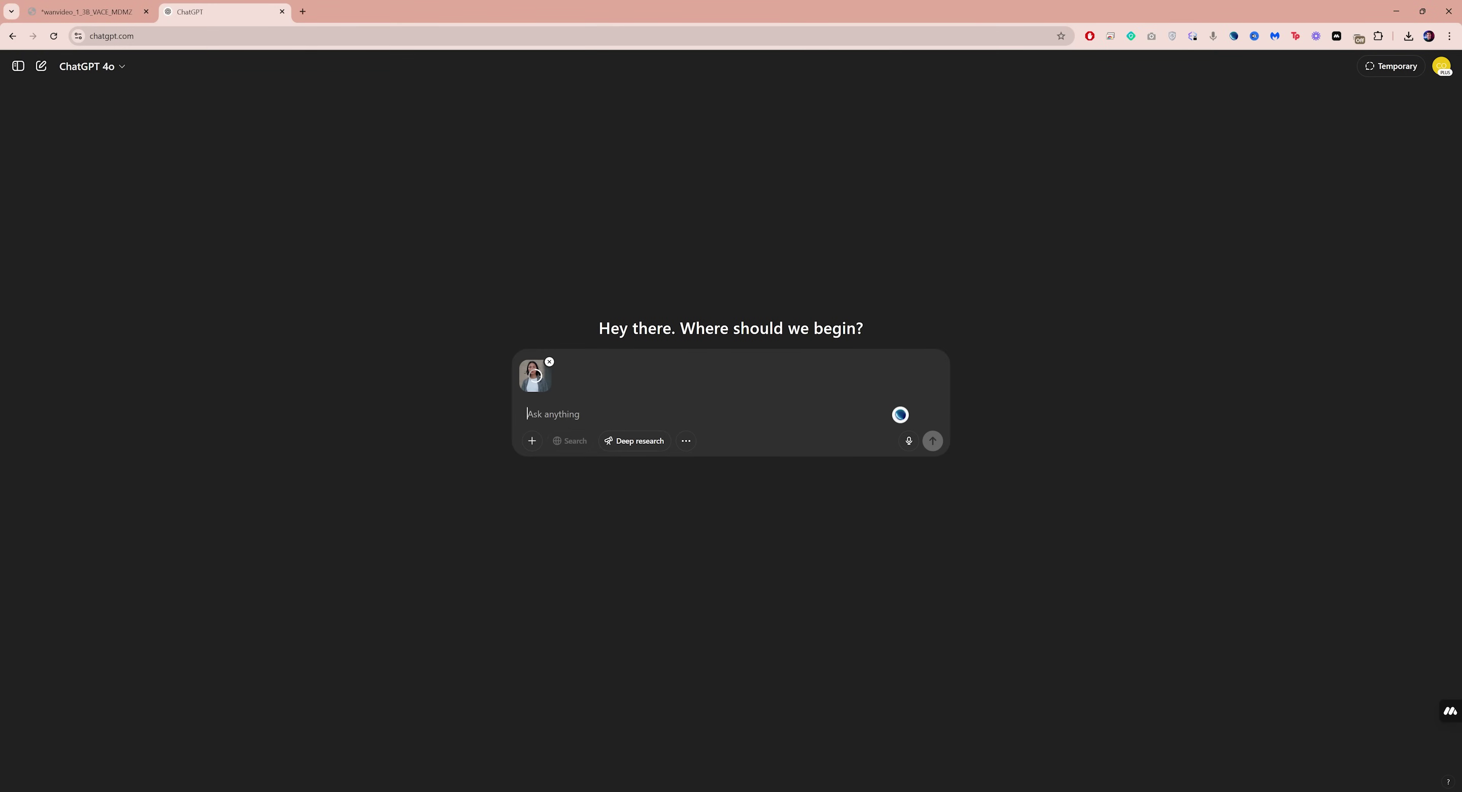
text(turn this image i)
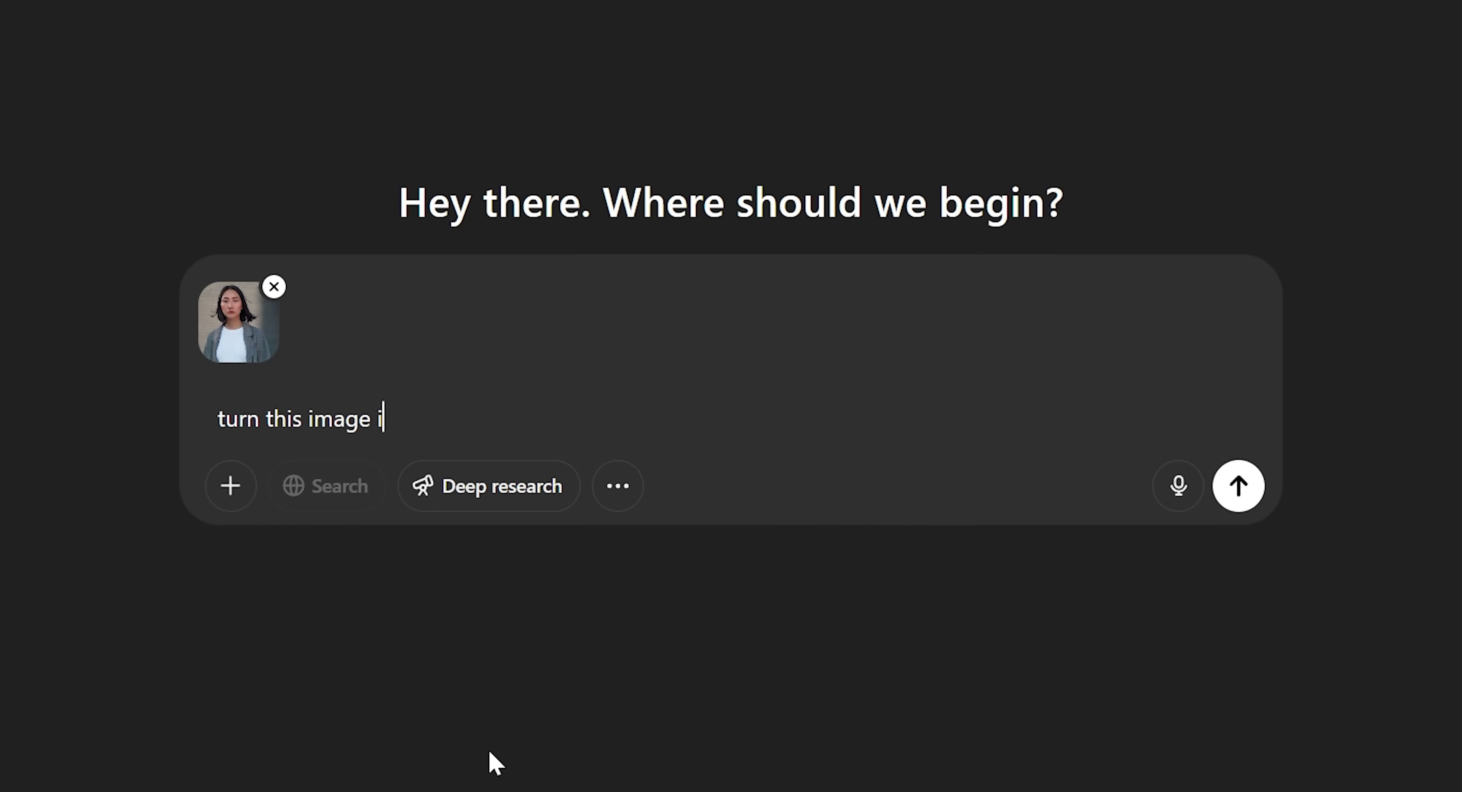
text(nto)
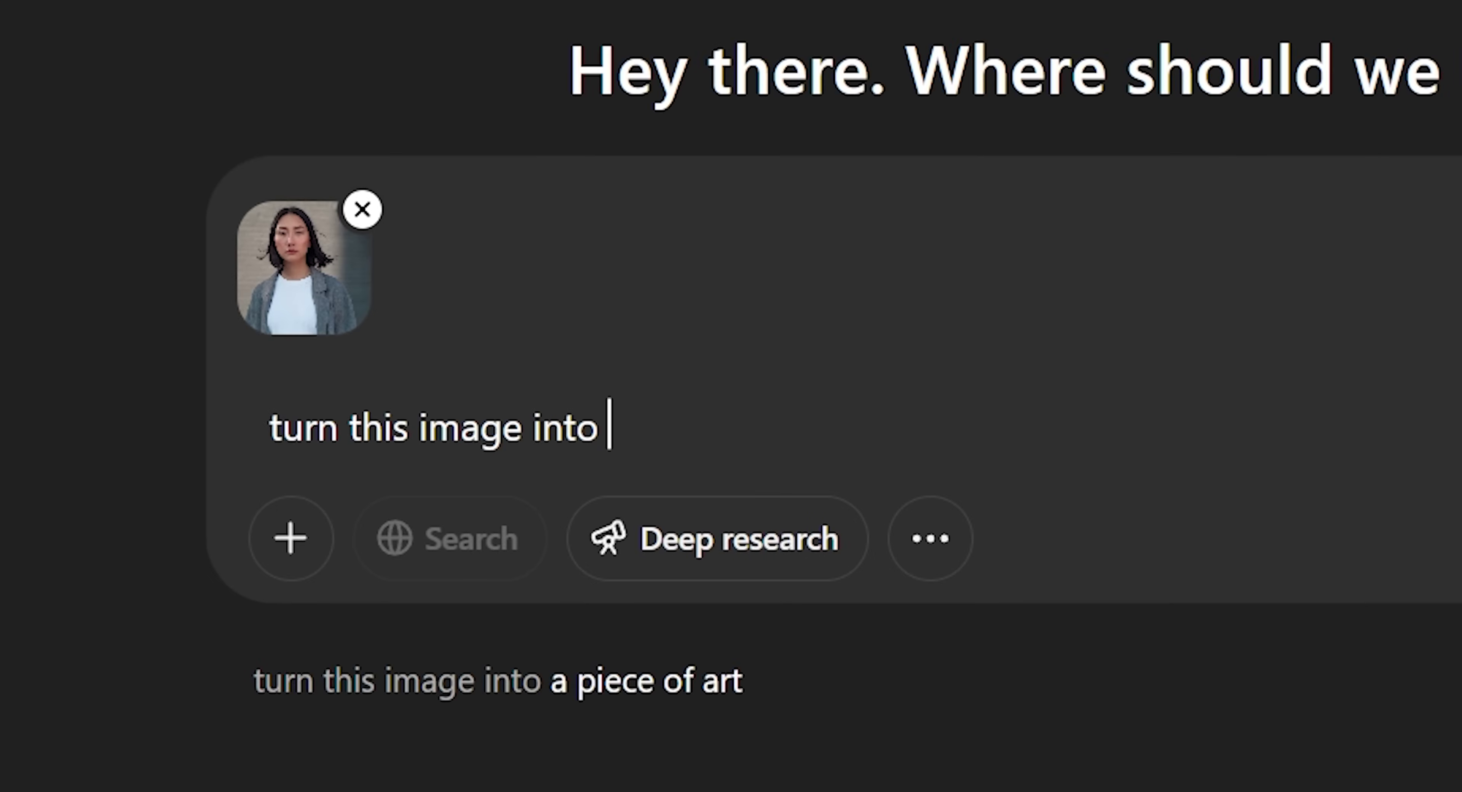
text( anime style)
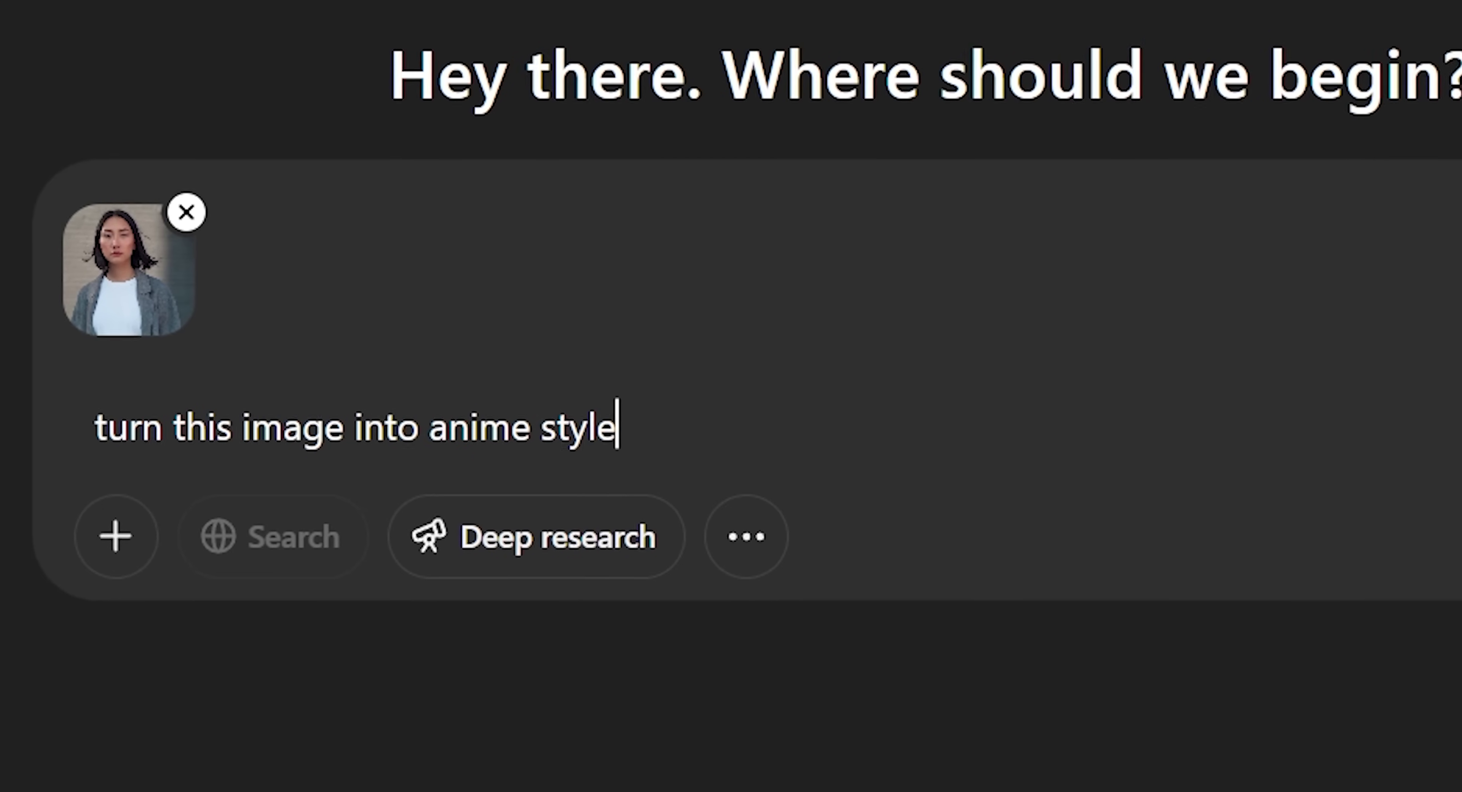
key(Return)
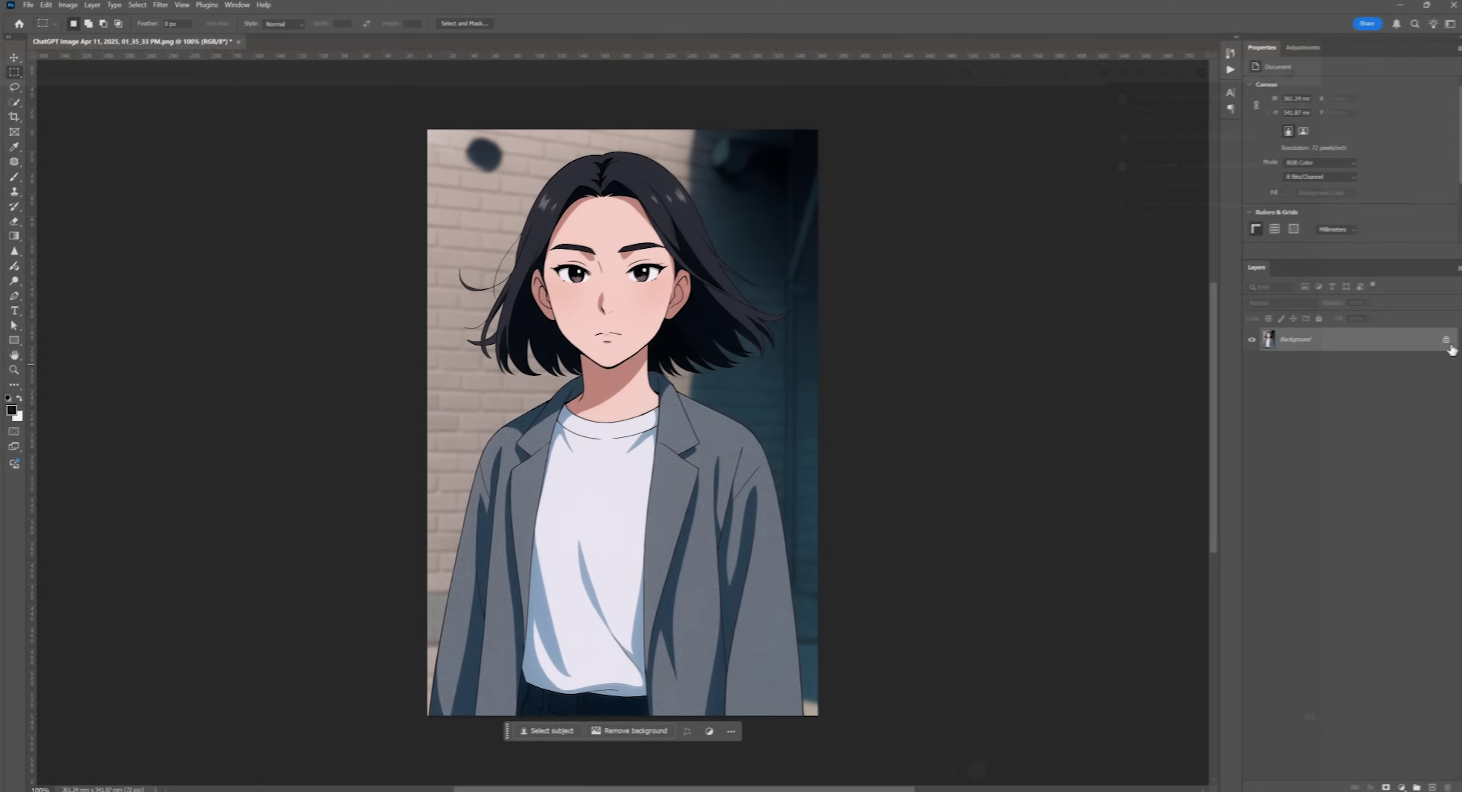
Step: Resize the Photoshop canvas to 1920×1080 through Image > Canvas Size
click(70, 7)
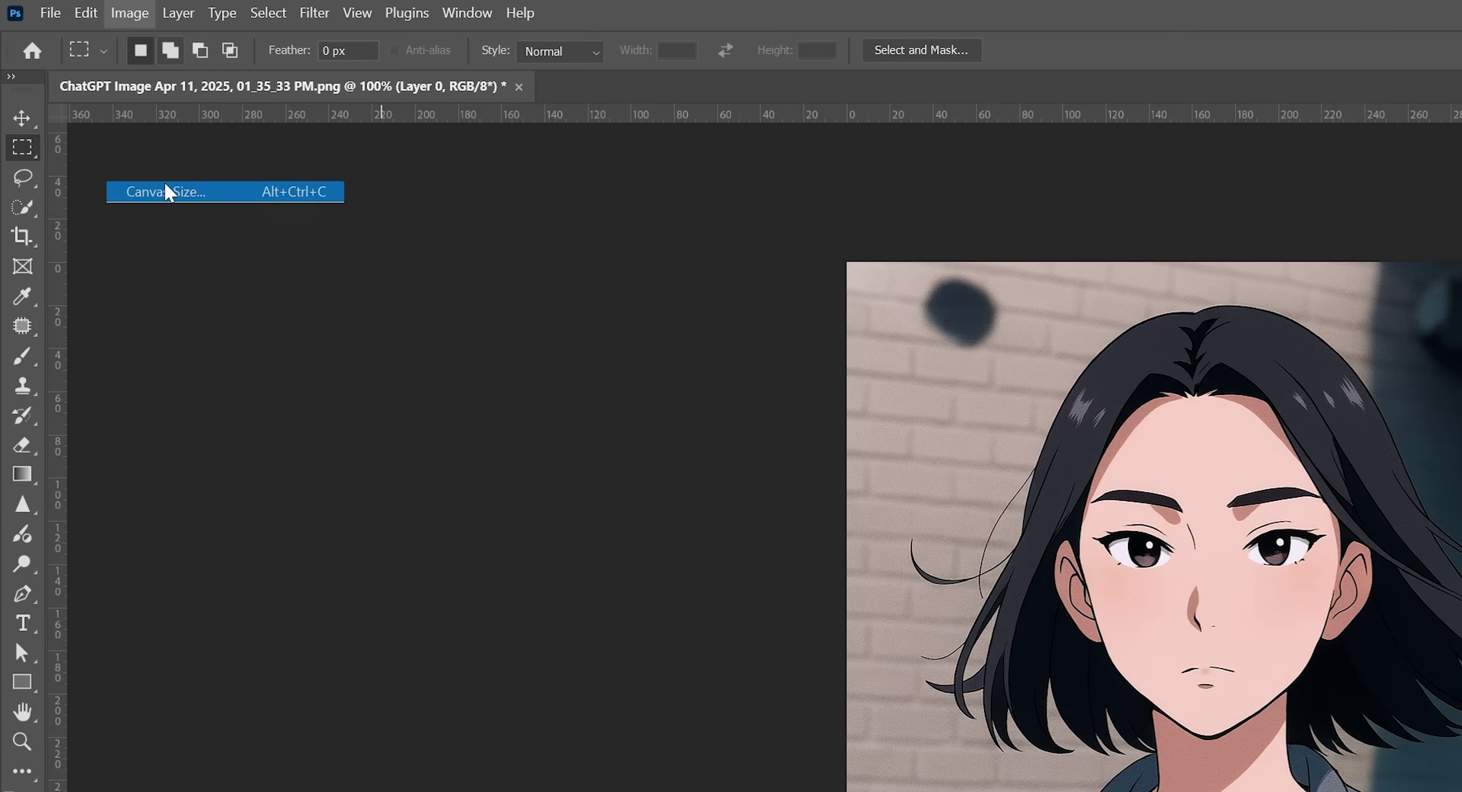
click(167, 192)
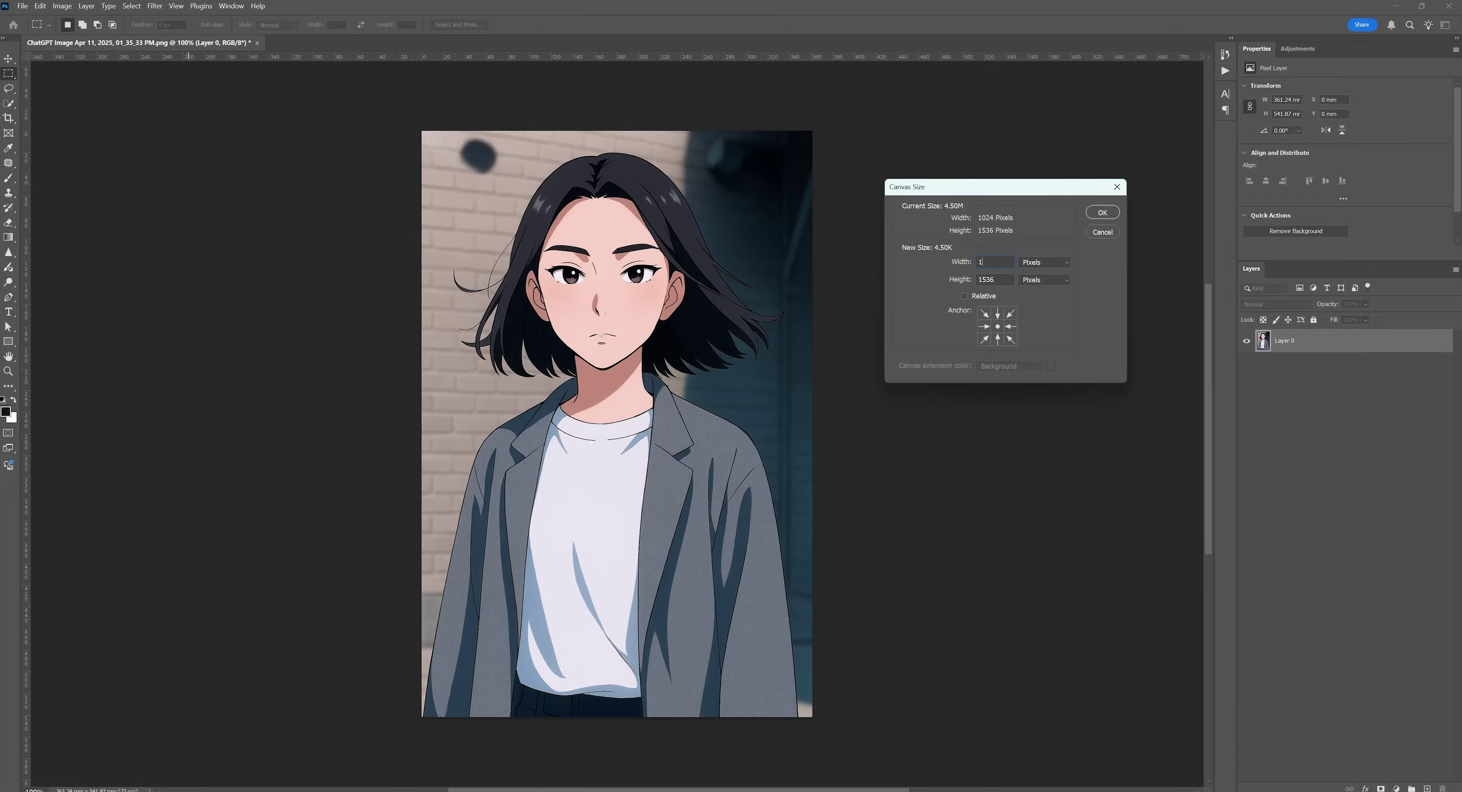
text(1920)
key(Tab)
text(1080)
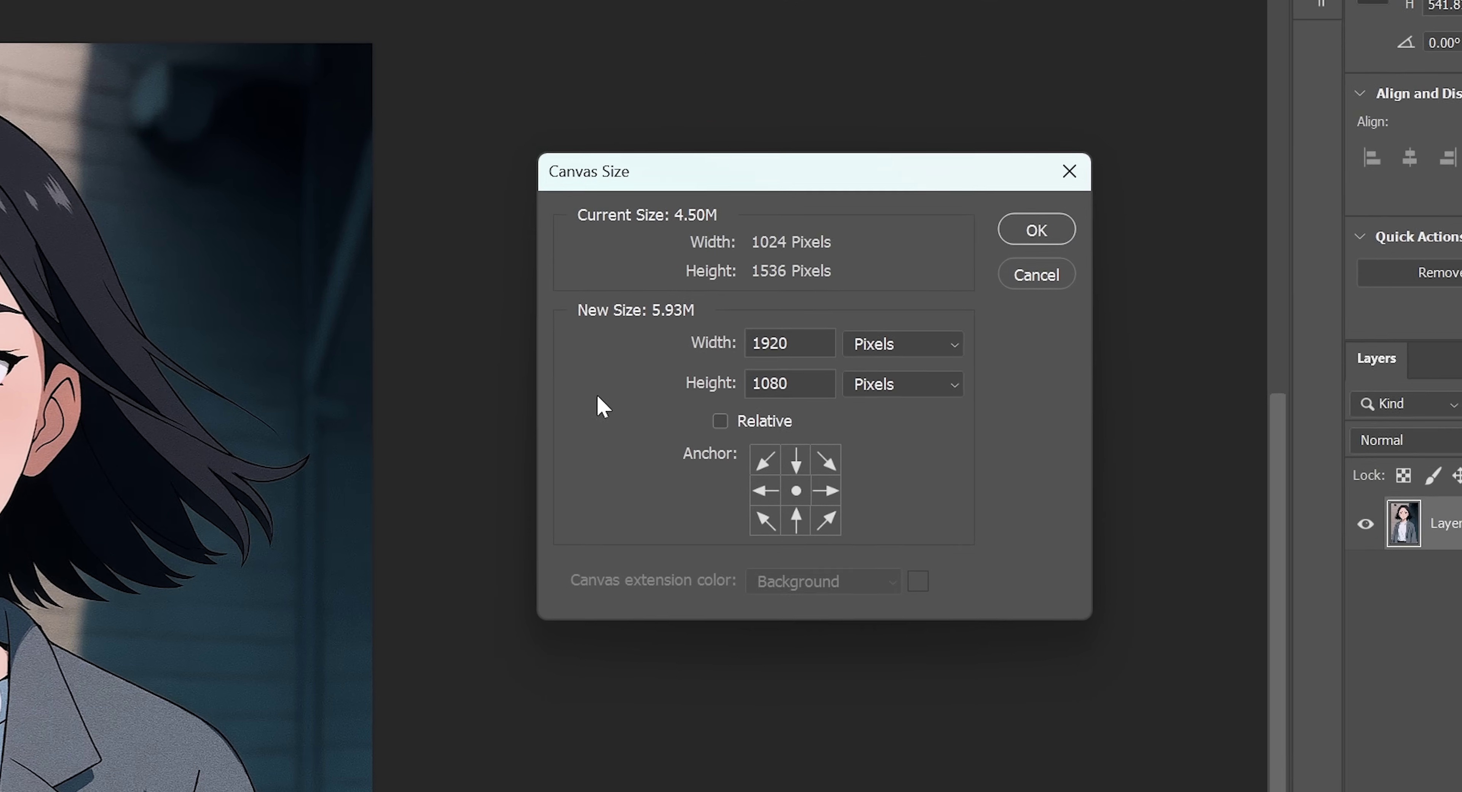
key(Return)
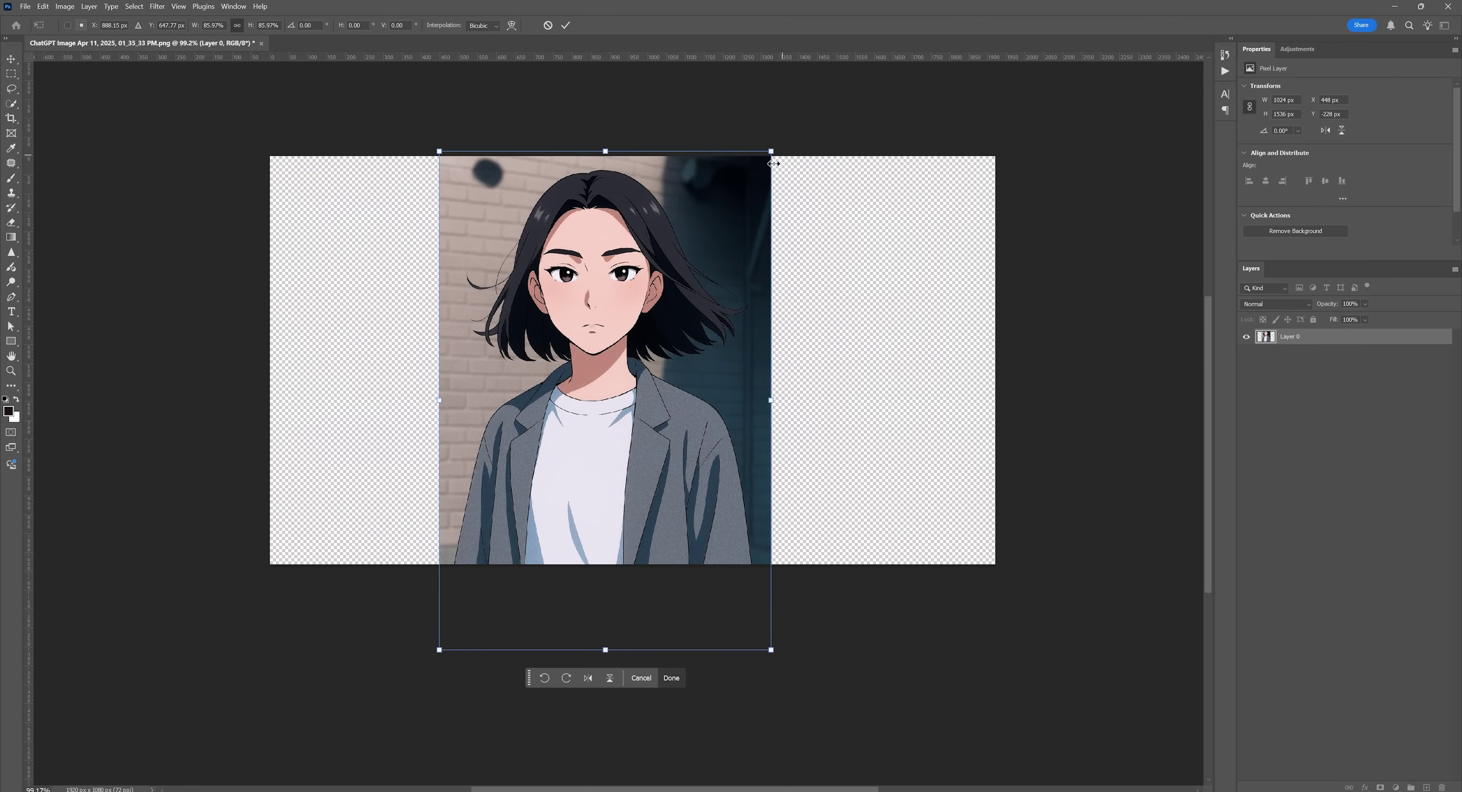
Step: Scale the portrait to fit and Generative Fill the empty sides, browsing variations
drag(440, 649, 556, 585)
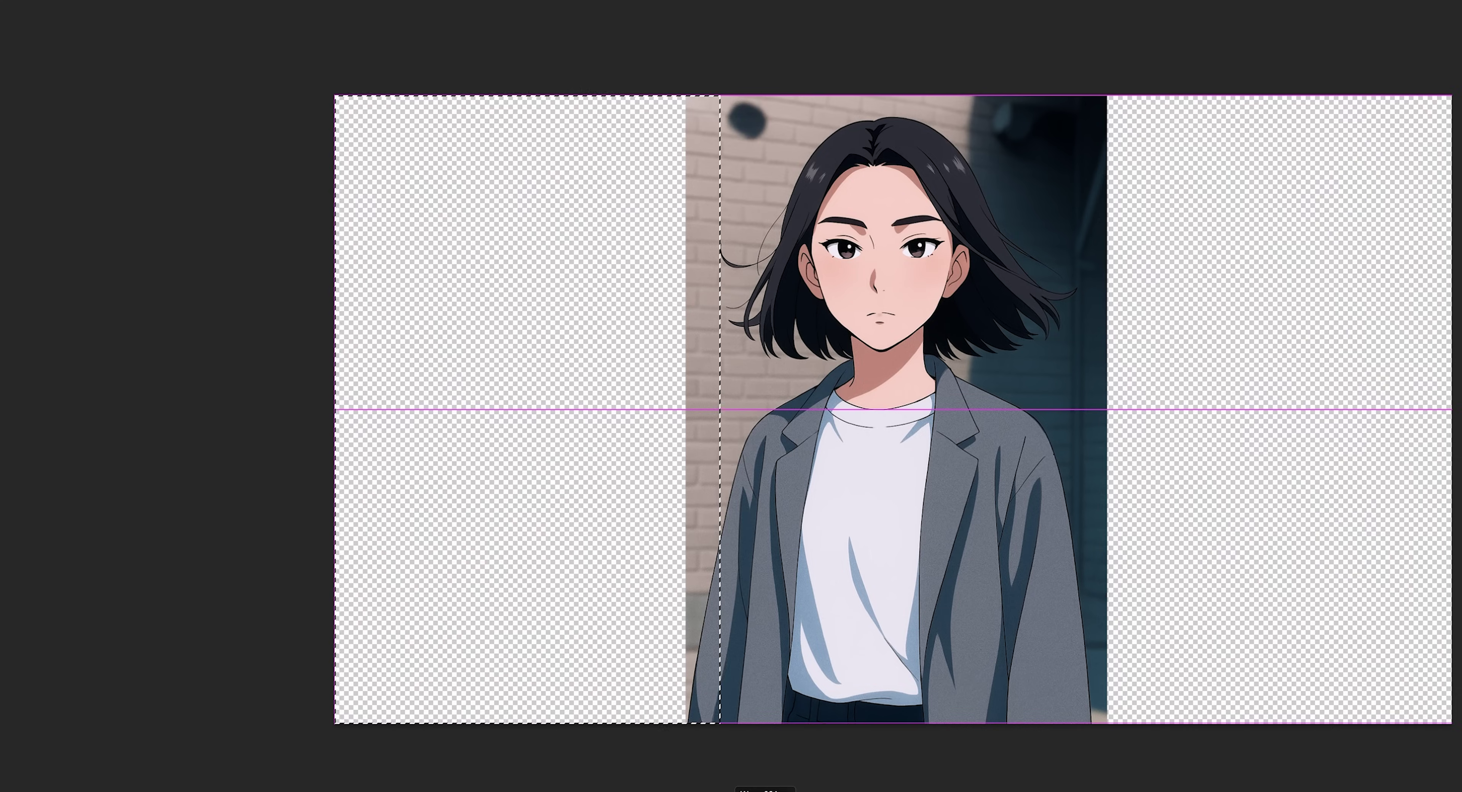
drag(994, 156, 804, 543)
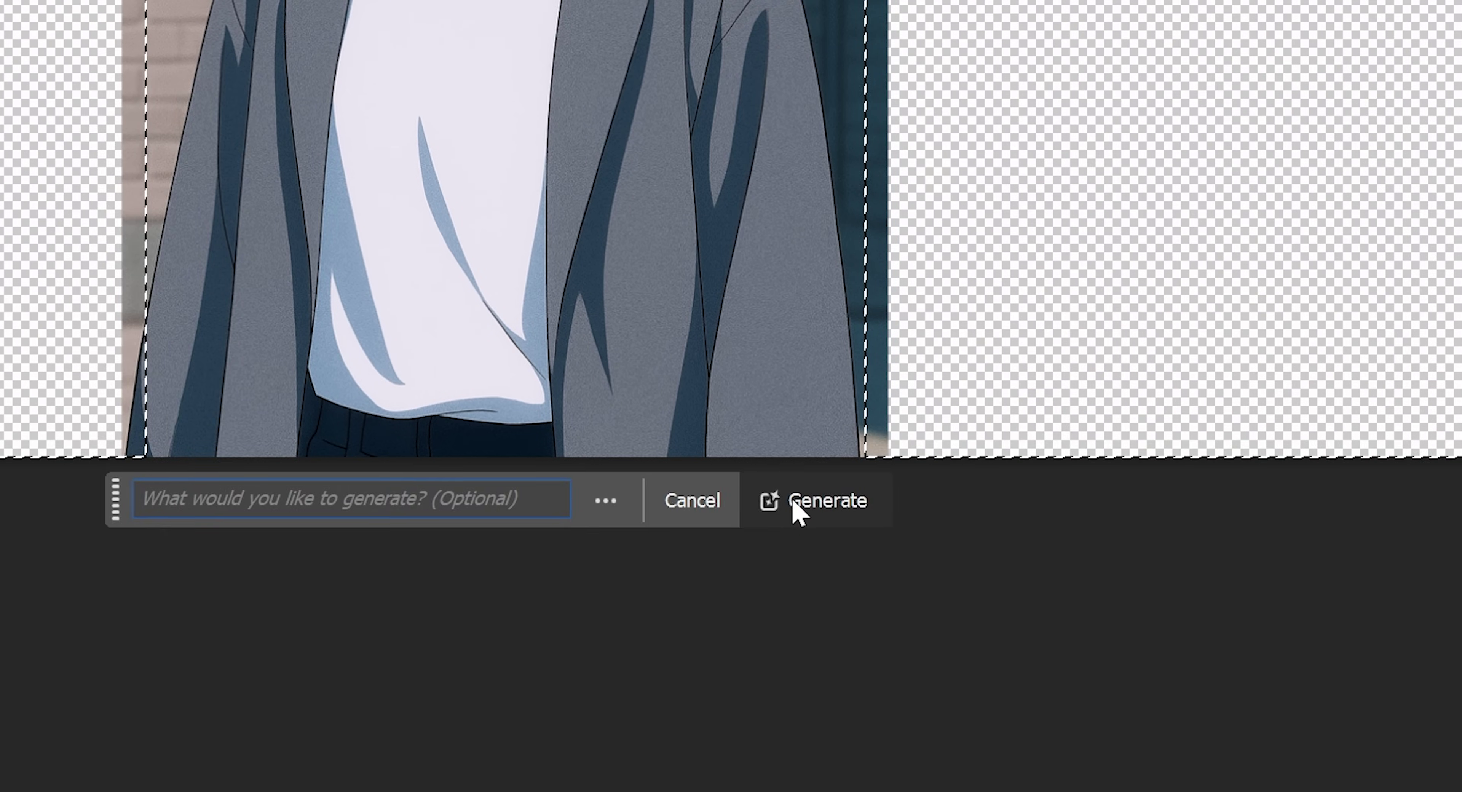
click(772, 749)
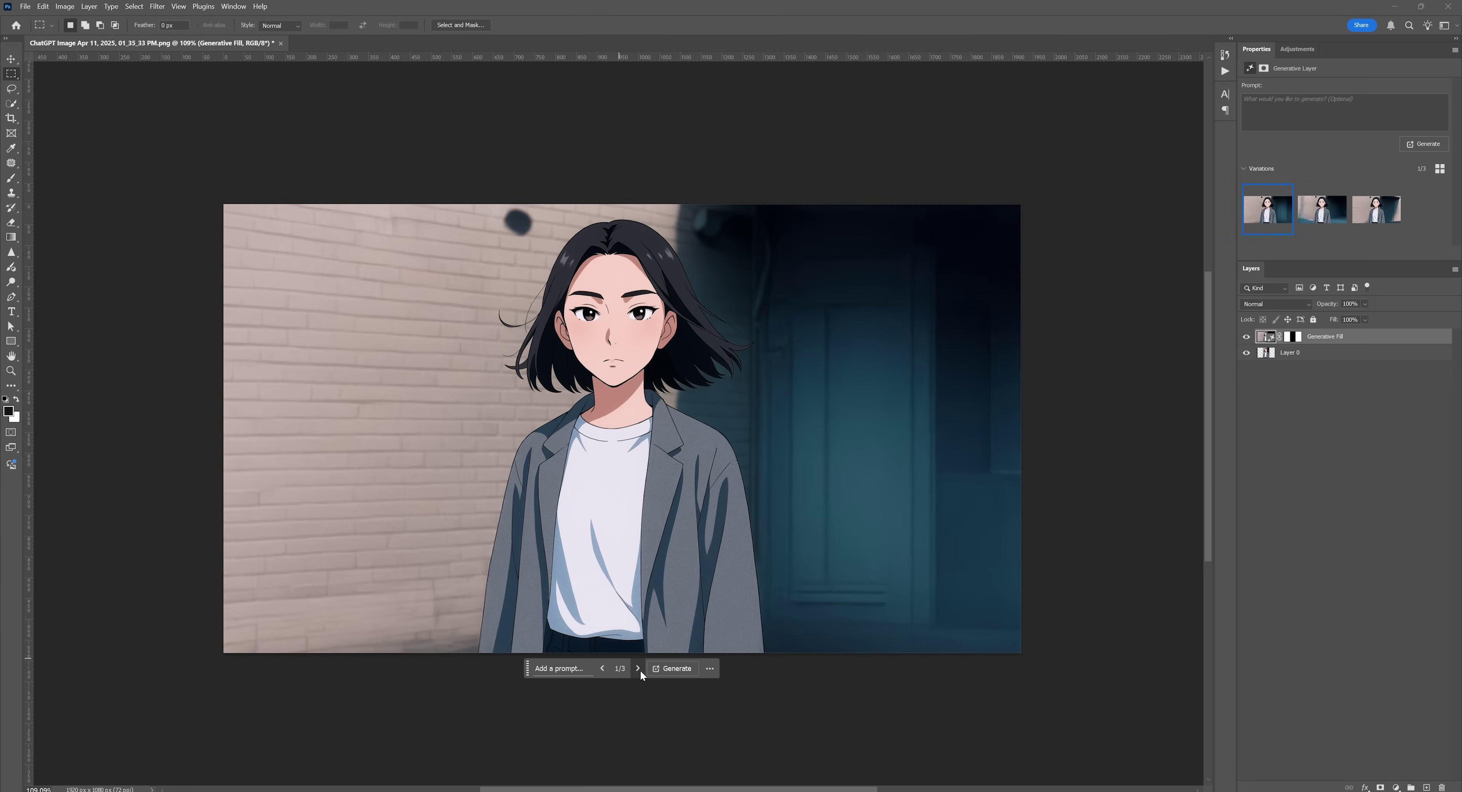
click(637, 668)
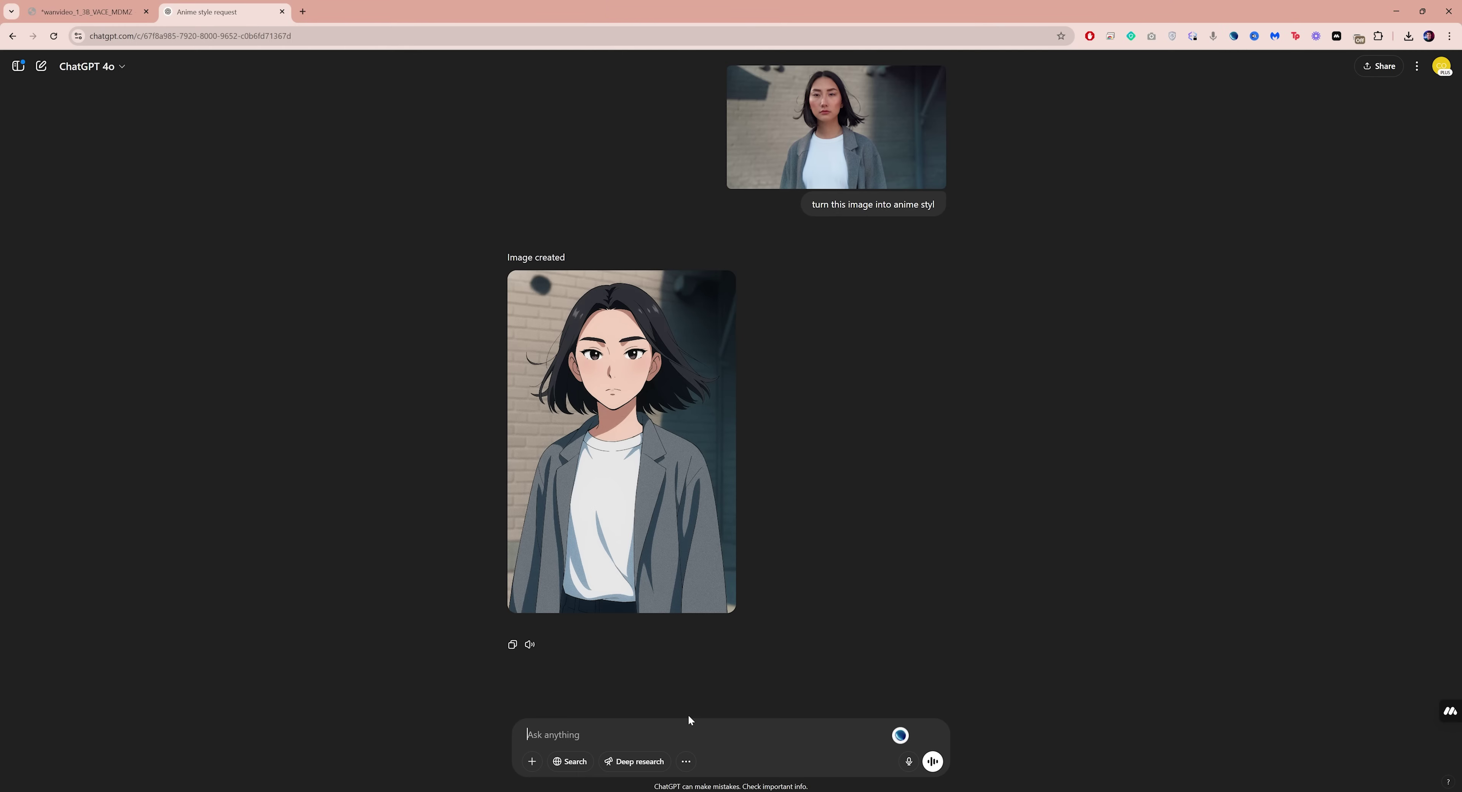
Step: Paste and send the one-paragraph visual-prompt request, then select the sent message text
right_click(621, 732)
click(654, 573)
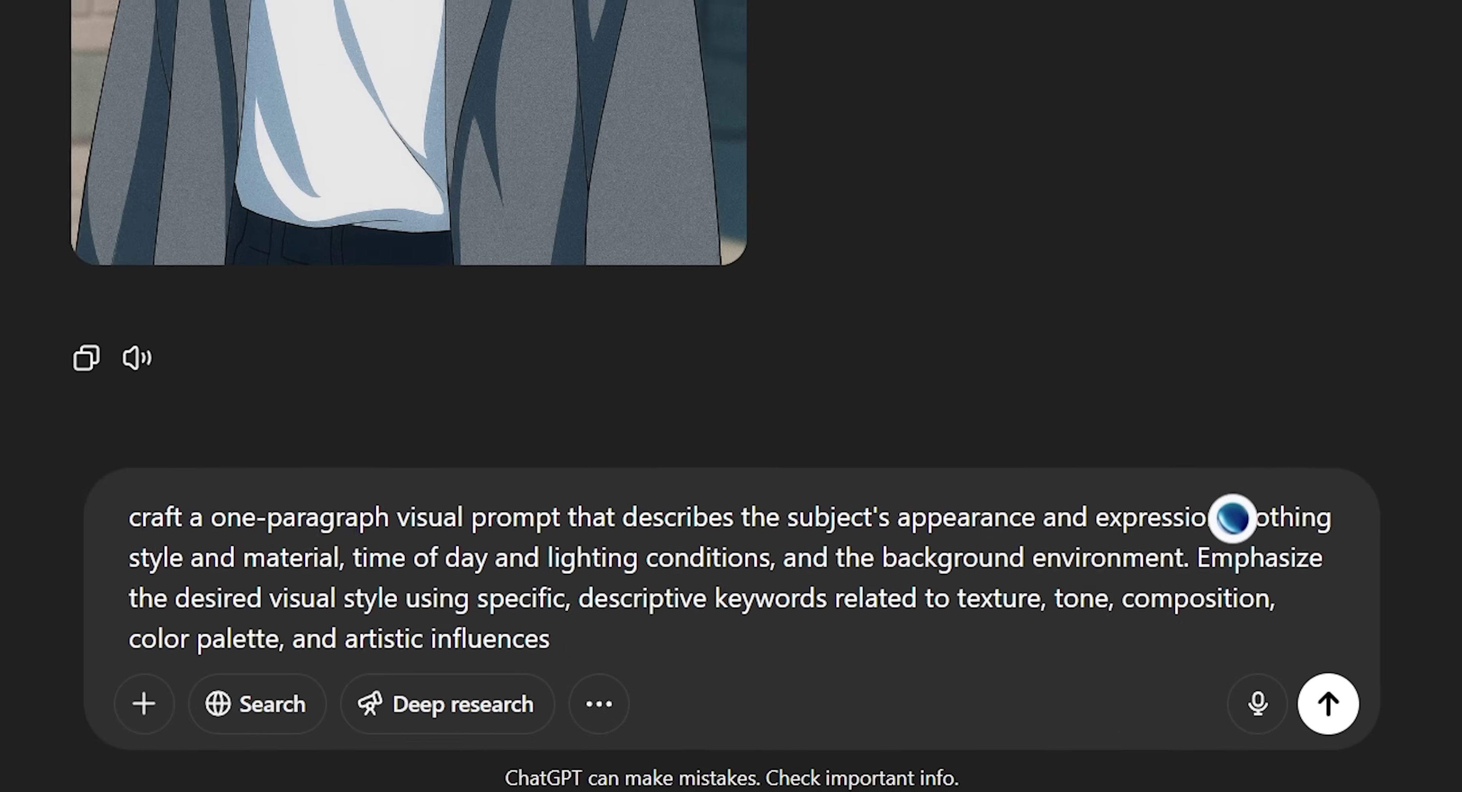
key(Return)
drag(649, 385, 864, 411)
drag(1066, 261, 1214, 338)
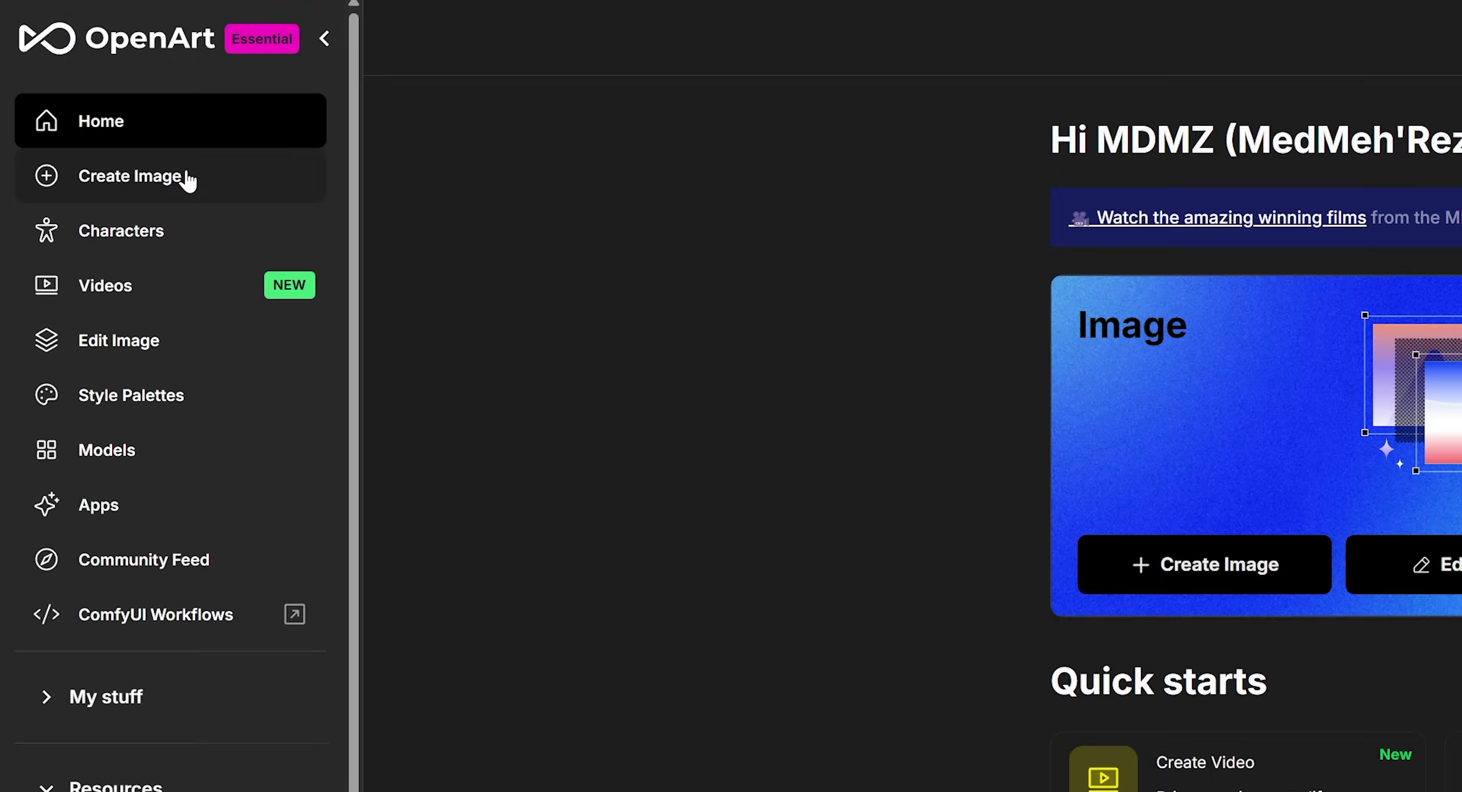
Step: In Create Image, switch to Flux (dev) and load the woman's photo for image-to-image
click(106, 179)
click(320, 254)
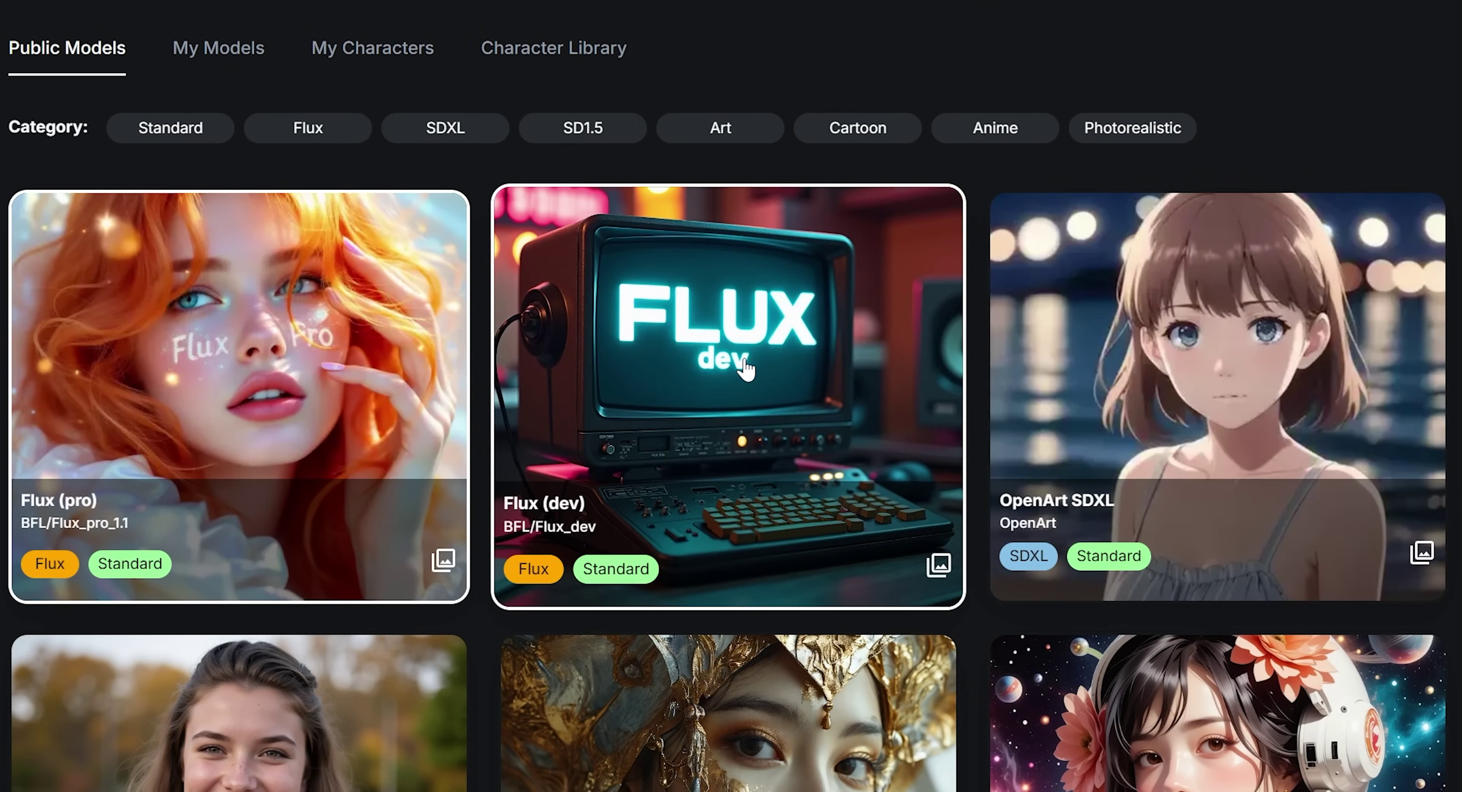
click(745, 369)
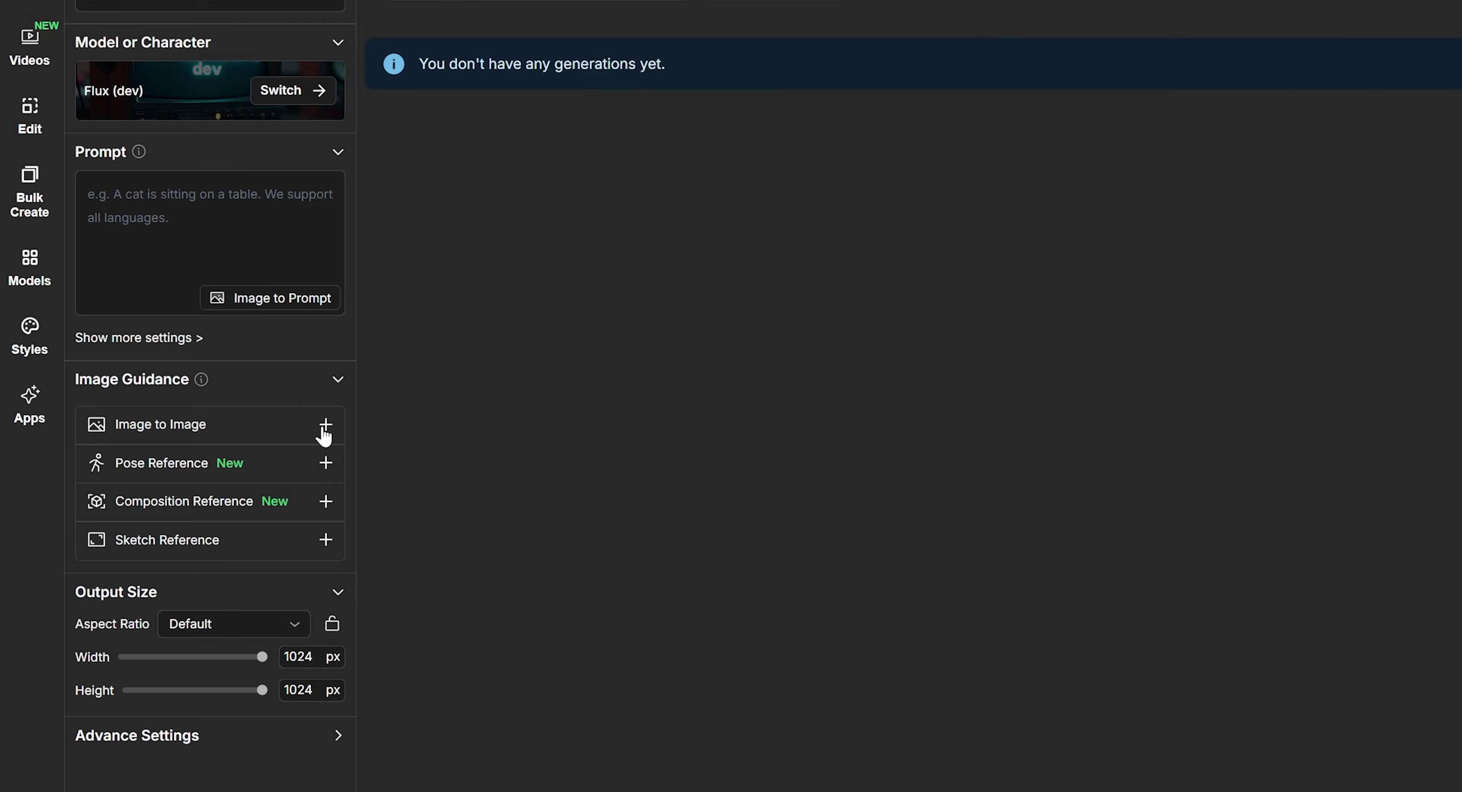
click(227, 480)
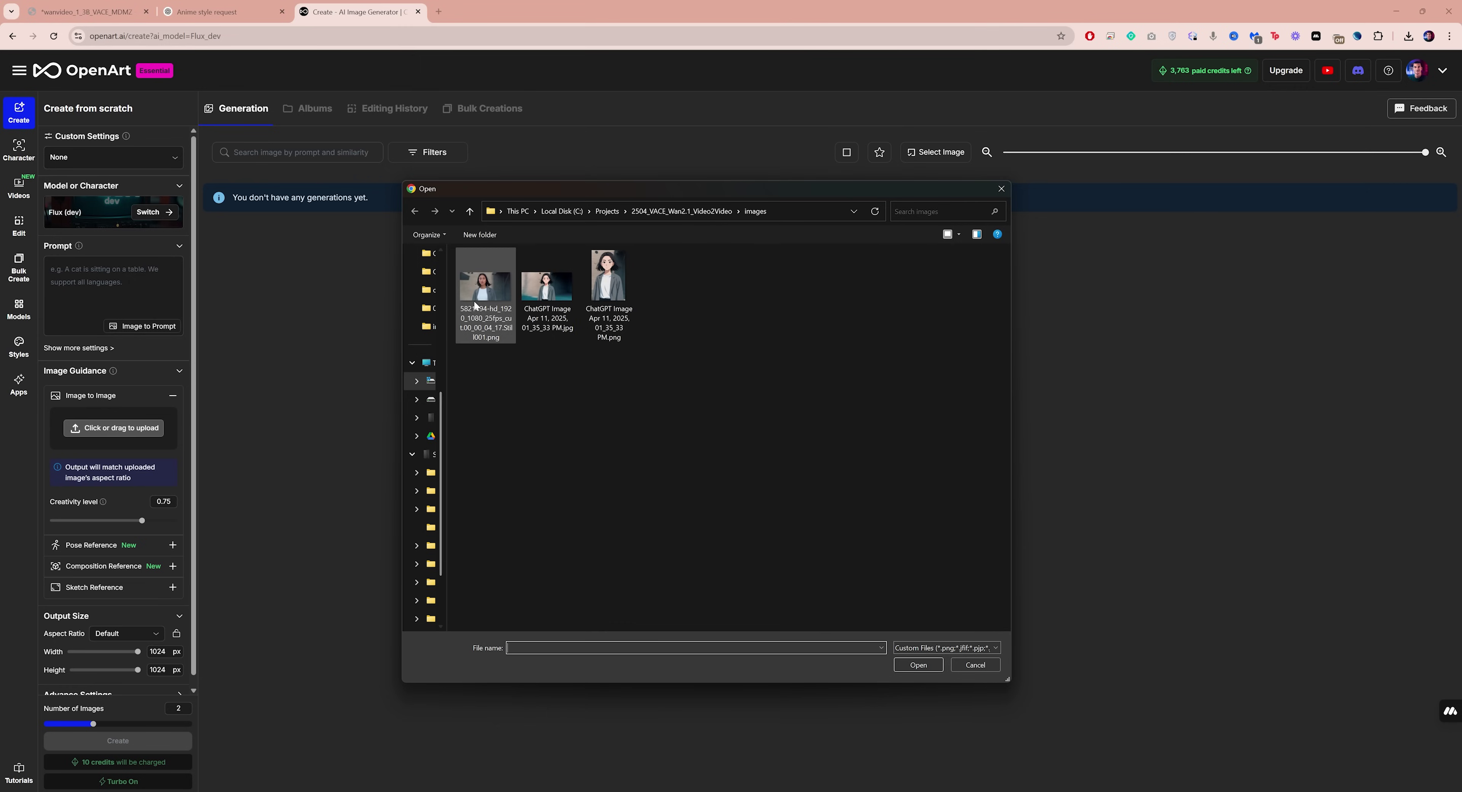
double_click(485, 295)
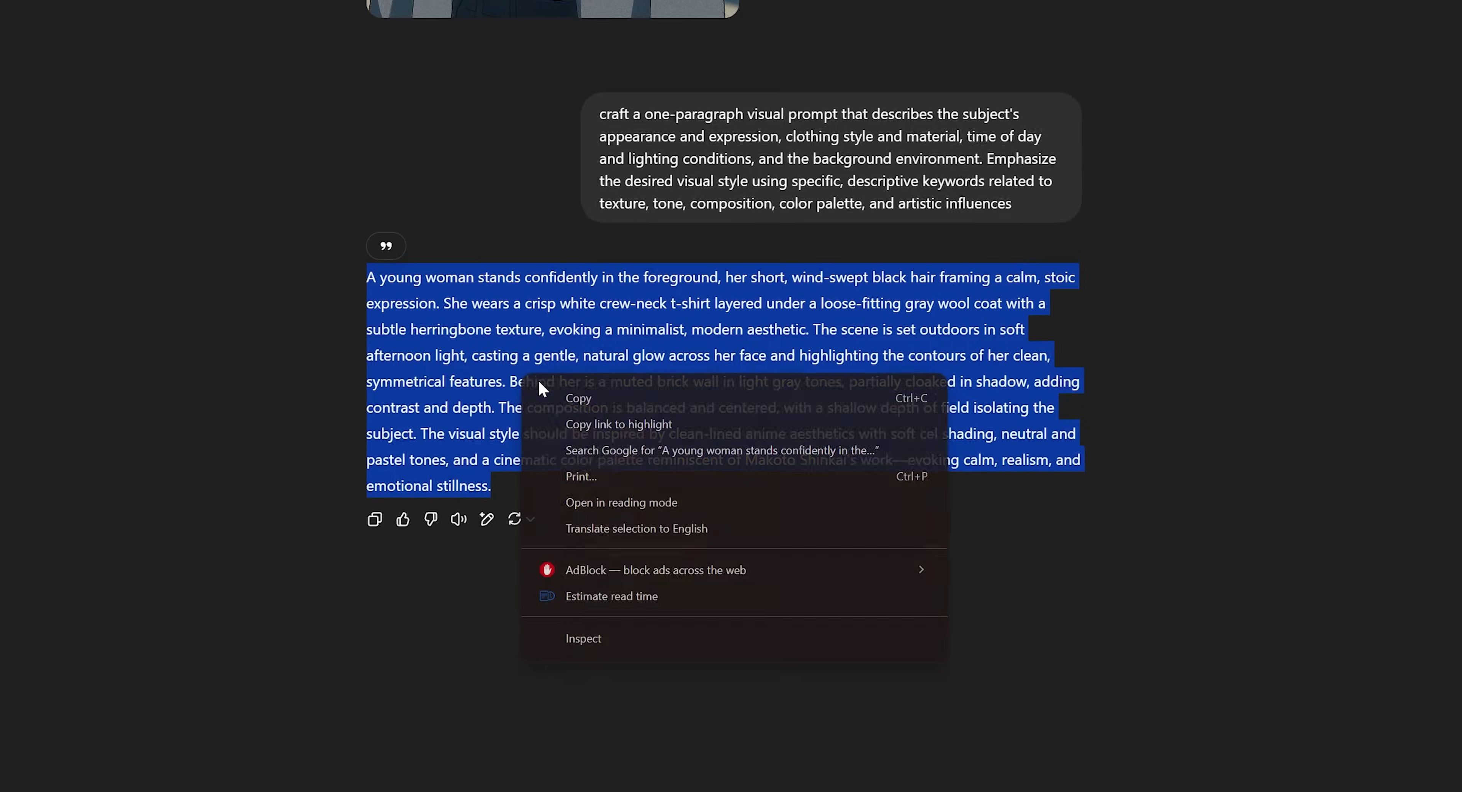
Step: Paste the ChatGPT visual prompt, generate, and view the first anime portrait larger
click(534, 395)
right_click(272, 307)
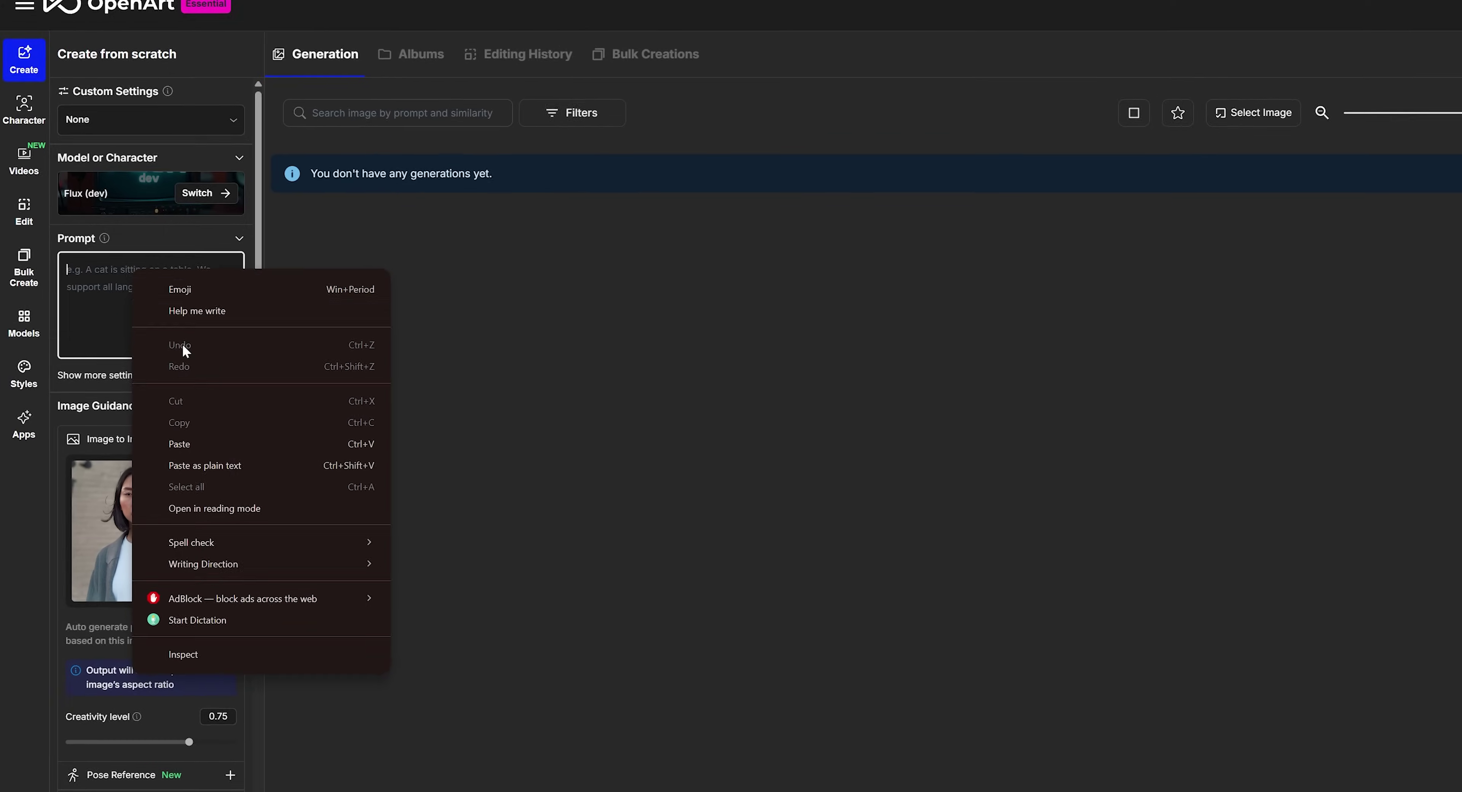
click(271, 466)
scroll(393, 171, down, 10)
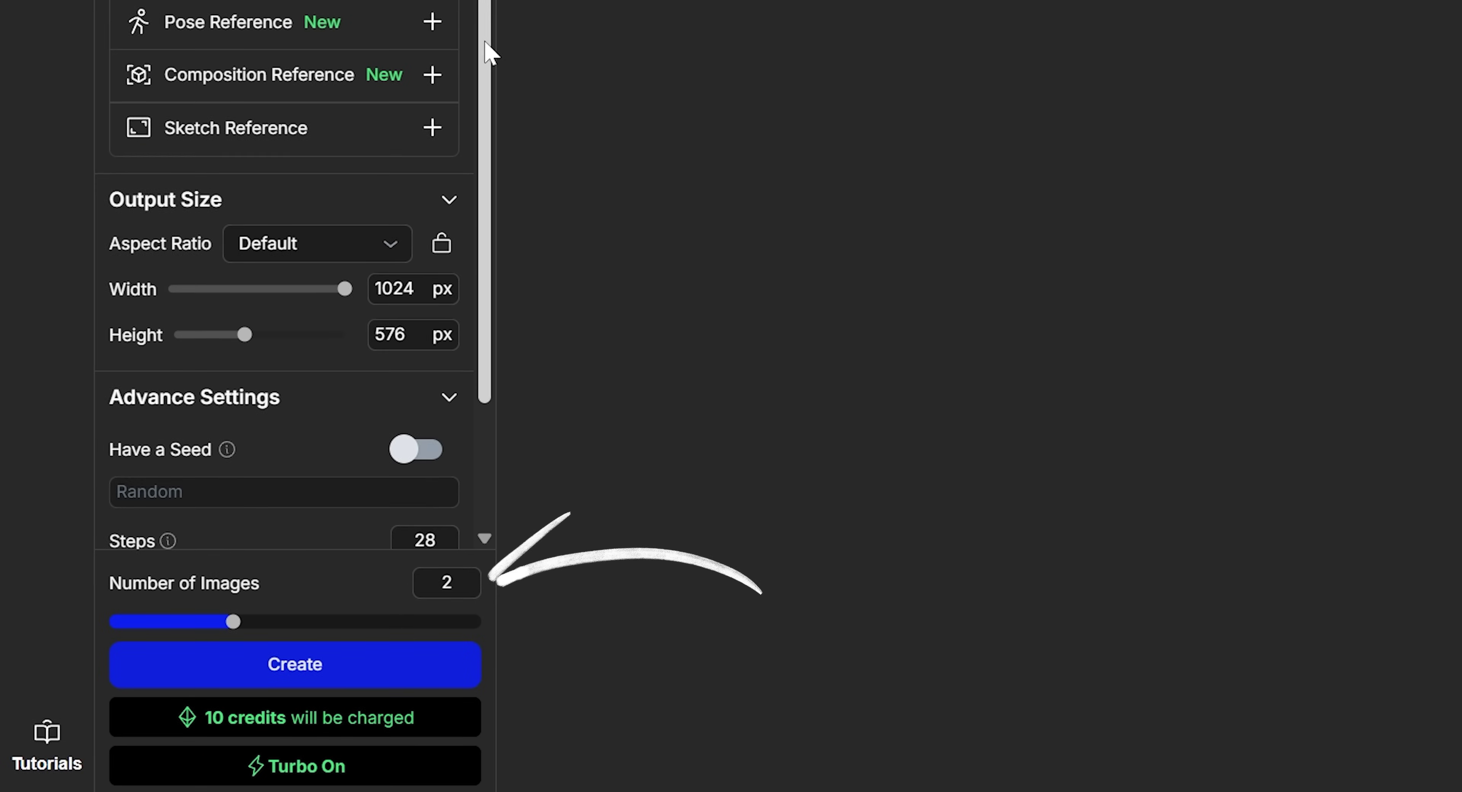
click(295, 668)
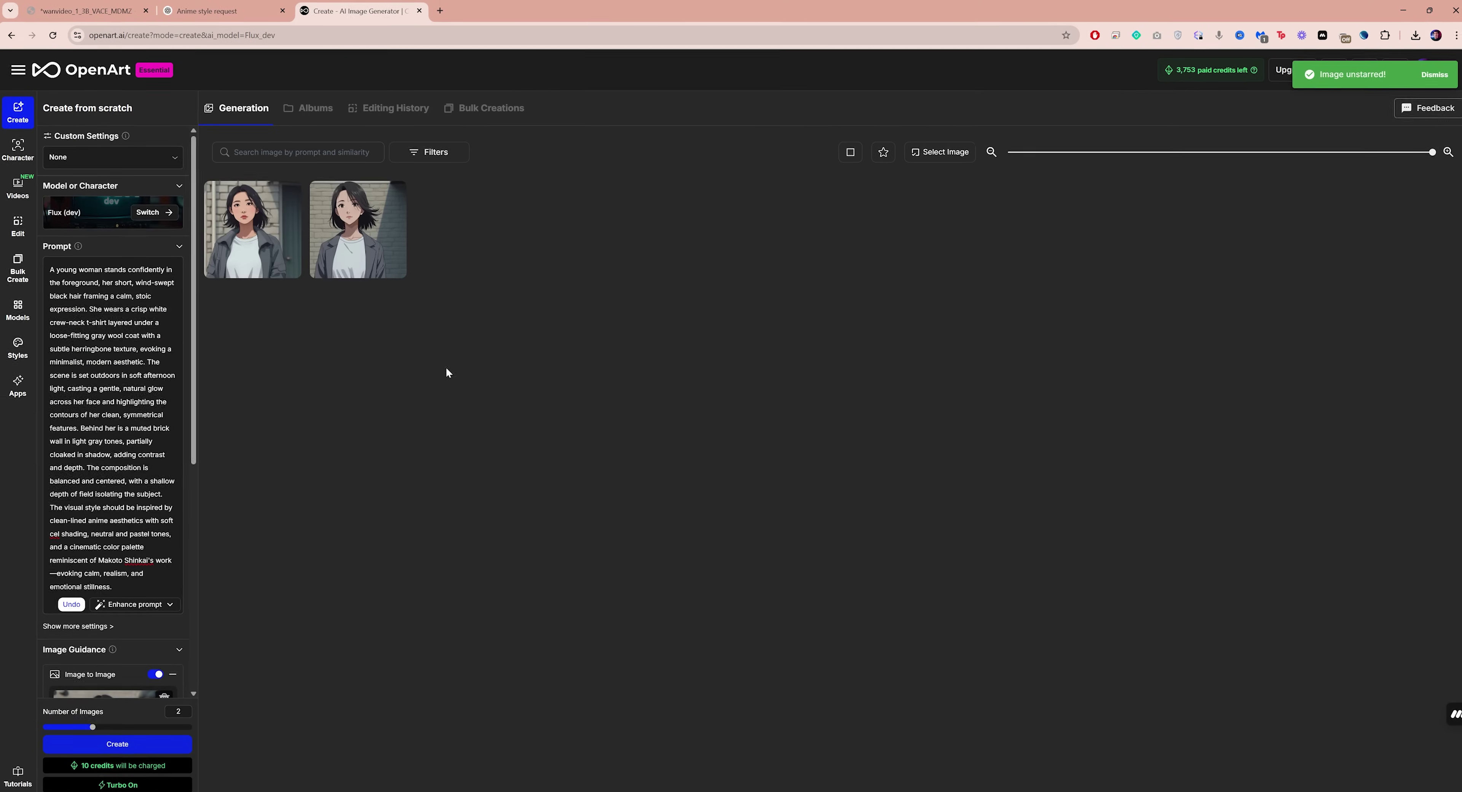
click(252, 229)
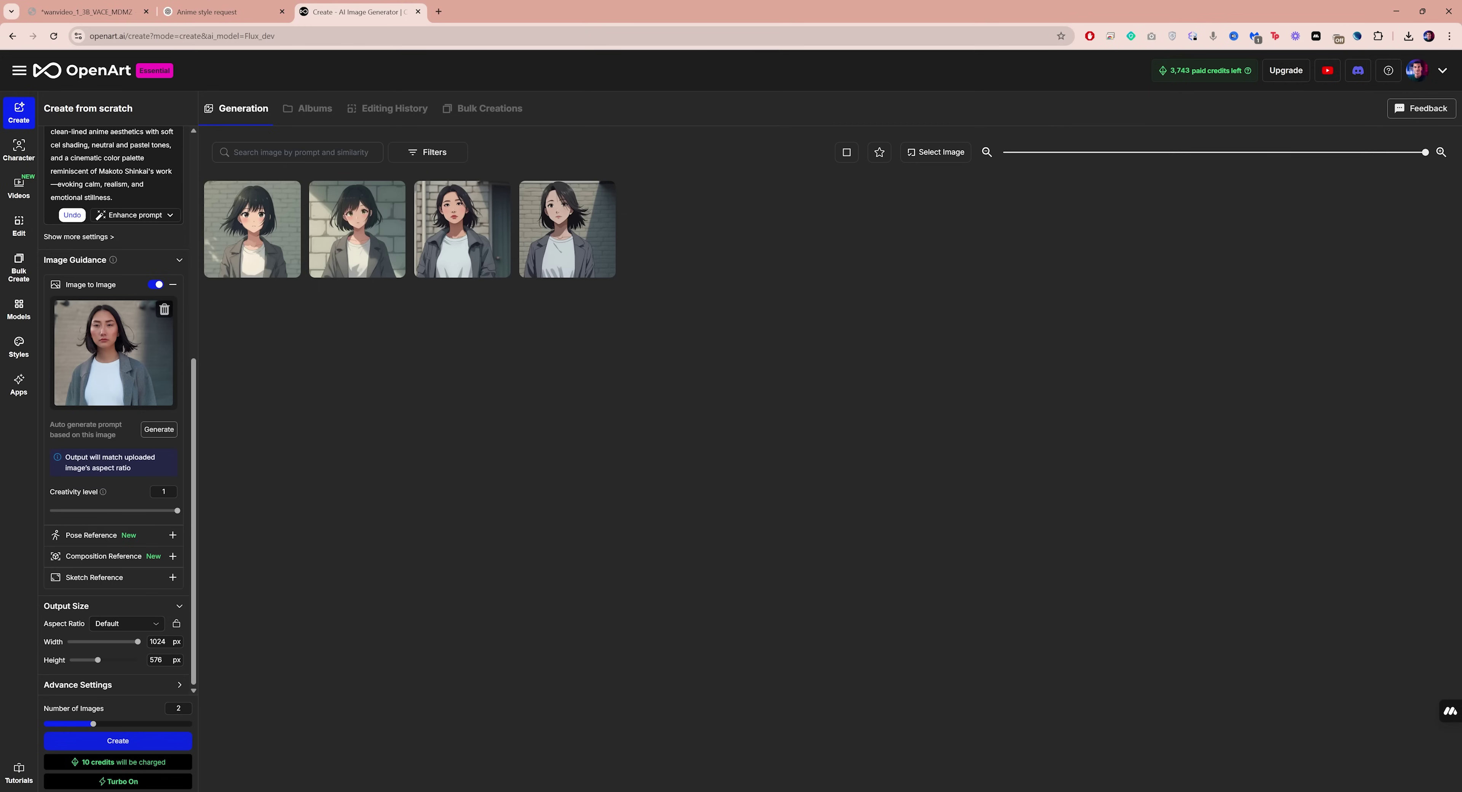
Step: Switch to DreamShaper XL1.0 and upload the woman's video frame as the ControlNet image
scroll(138, 223, up, 5)
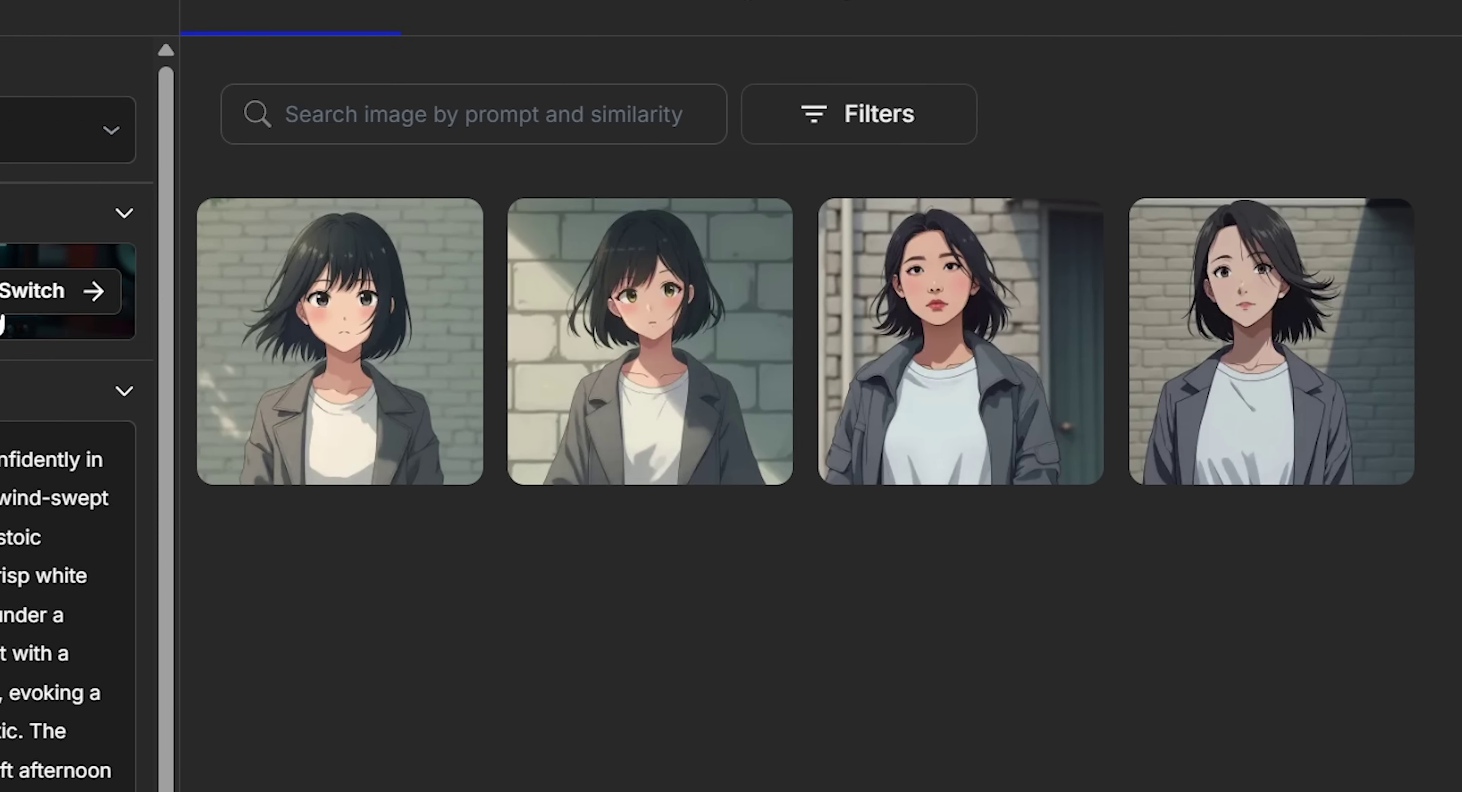
click(34, 291)
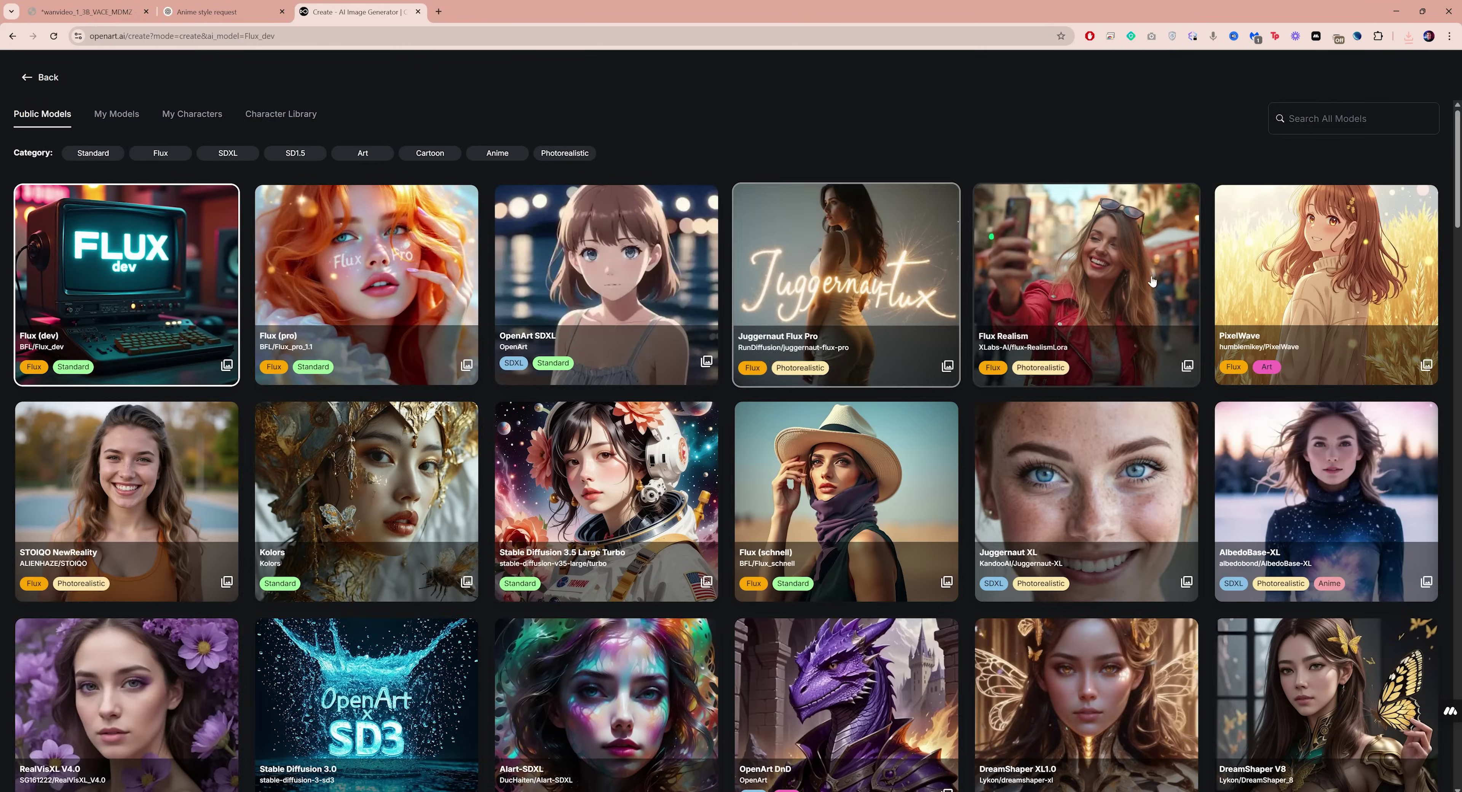
scroll(1152, 281, down, 4)
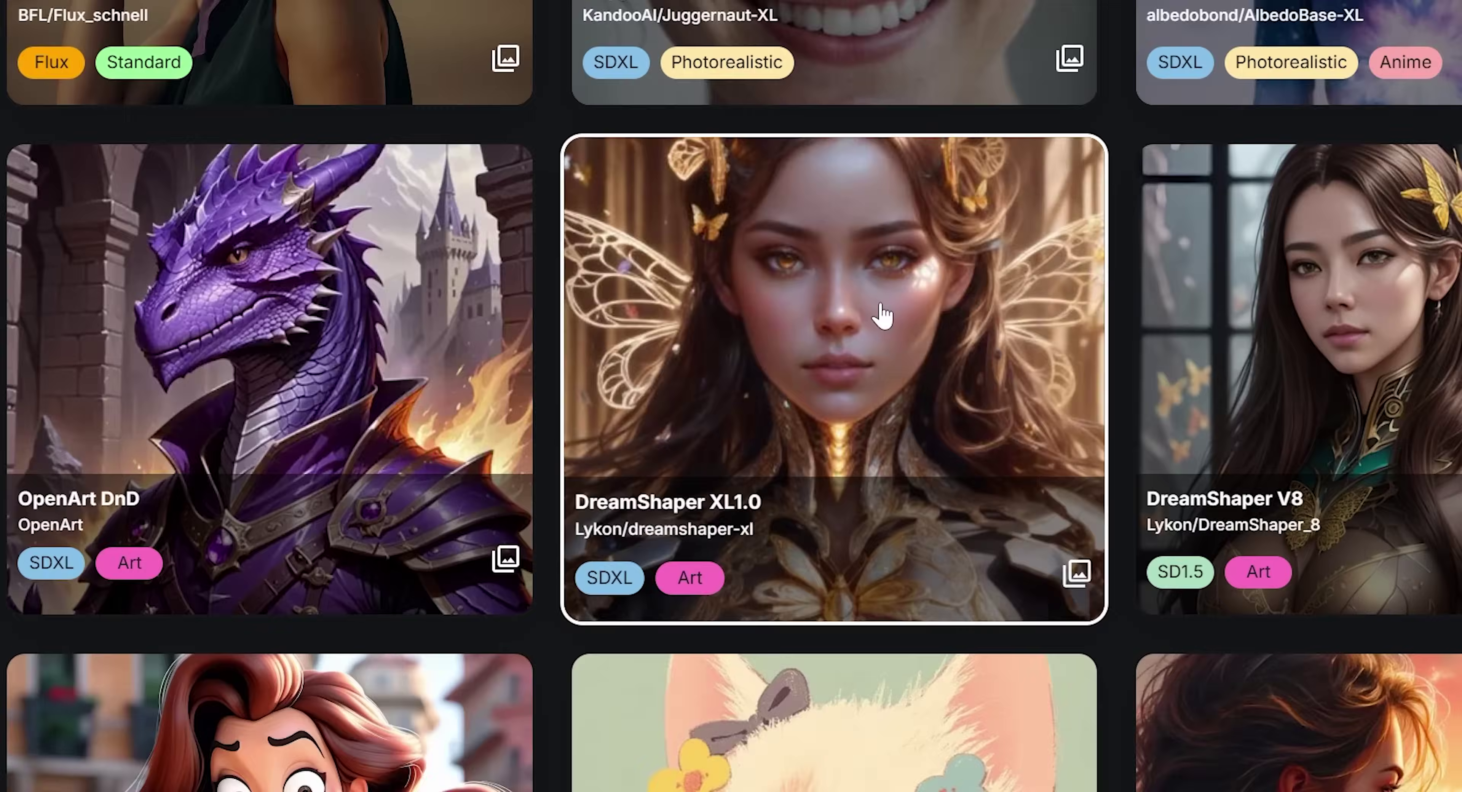
click(1107, 462)
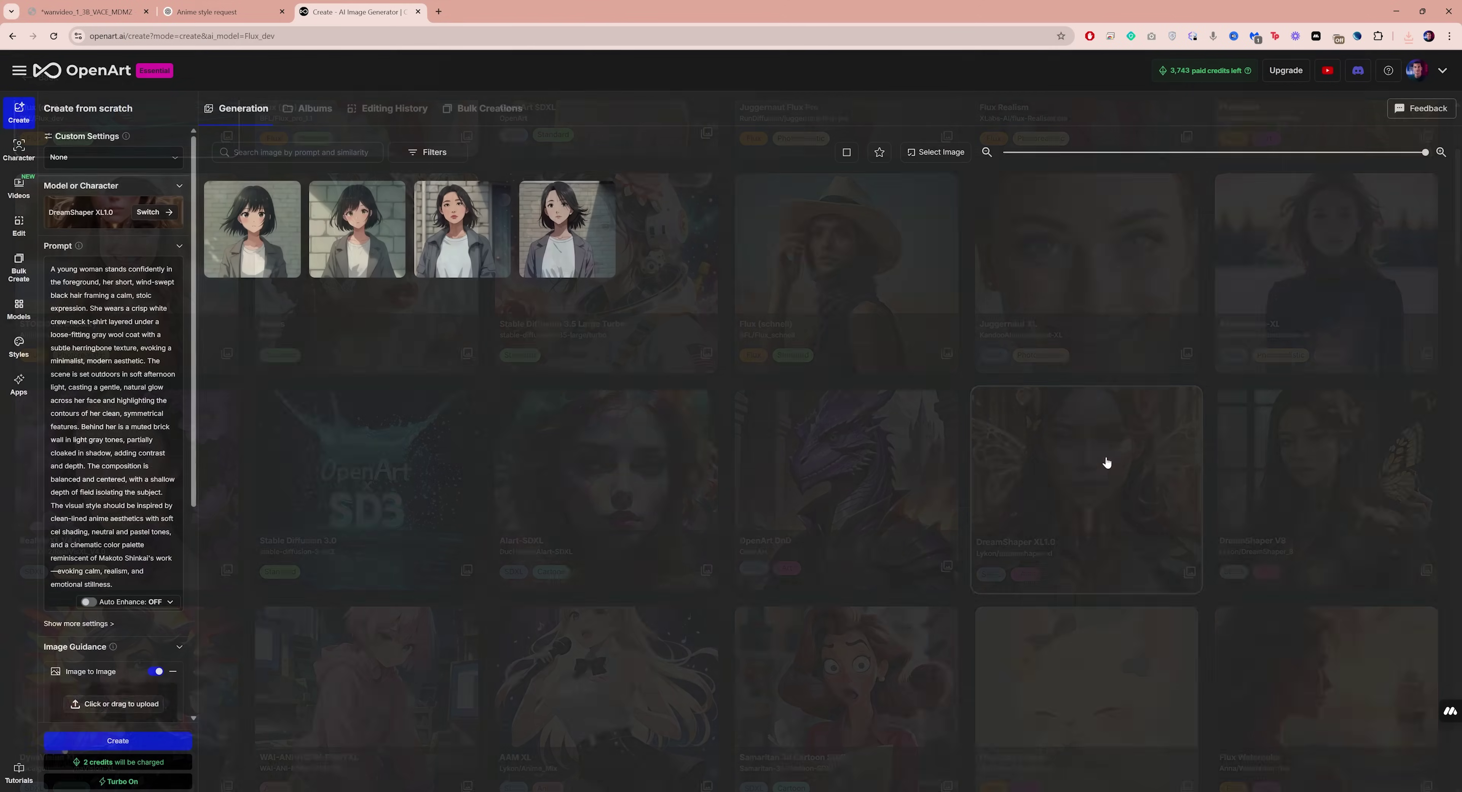
scroll(165, 567, down, 5)
click(172, 575)
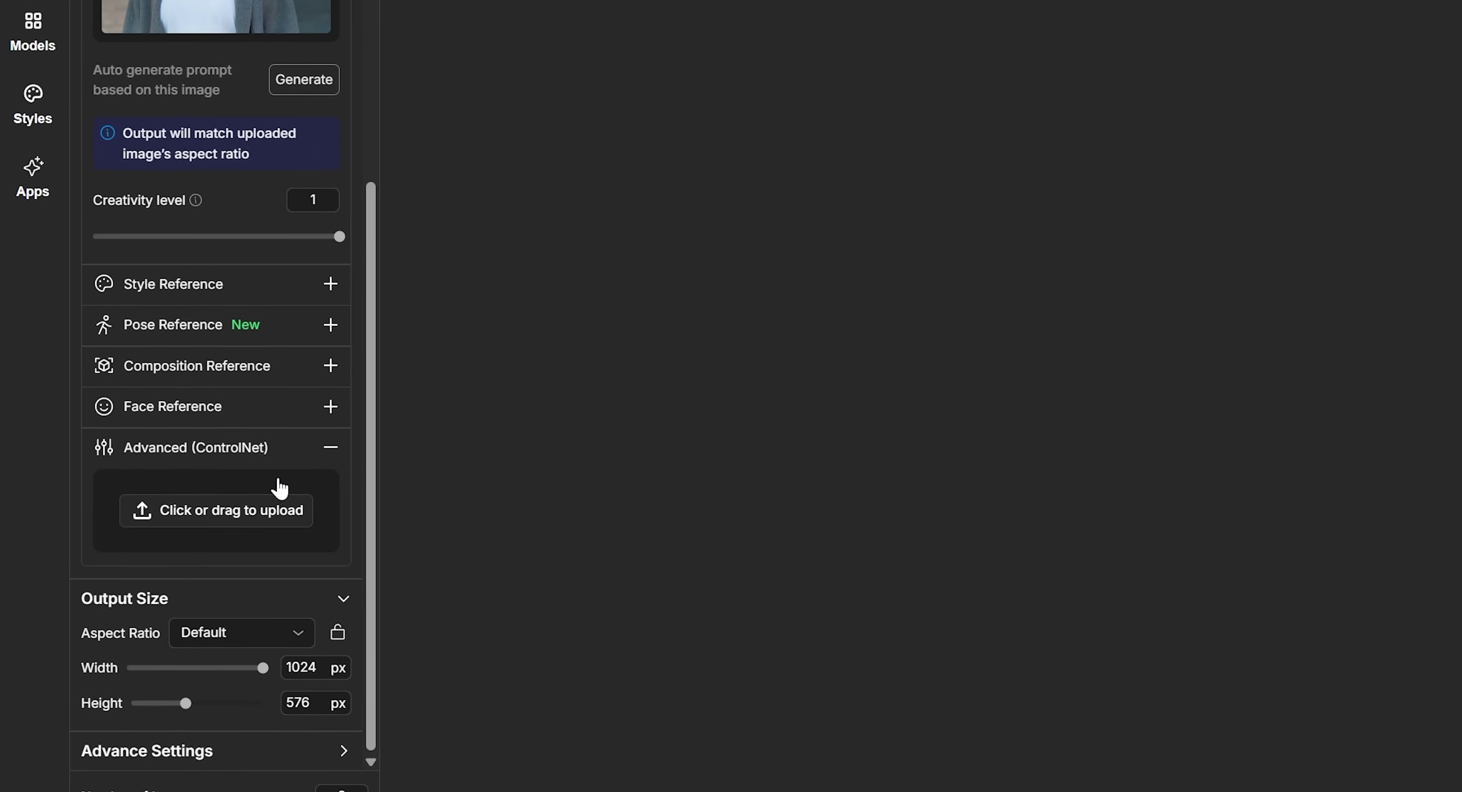
click(178, 517)
click(493, 296)
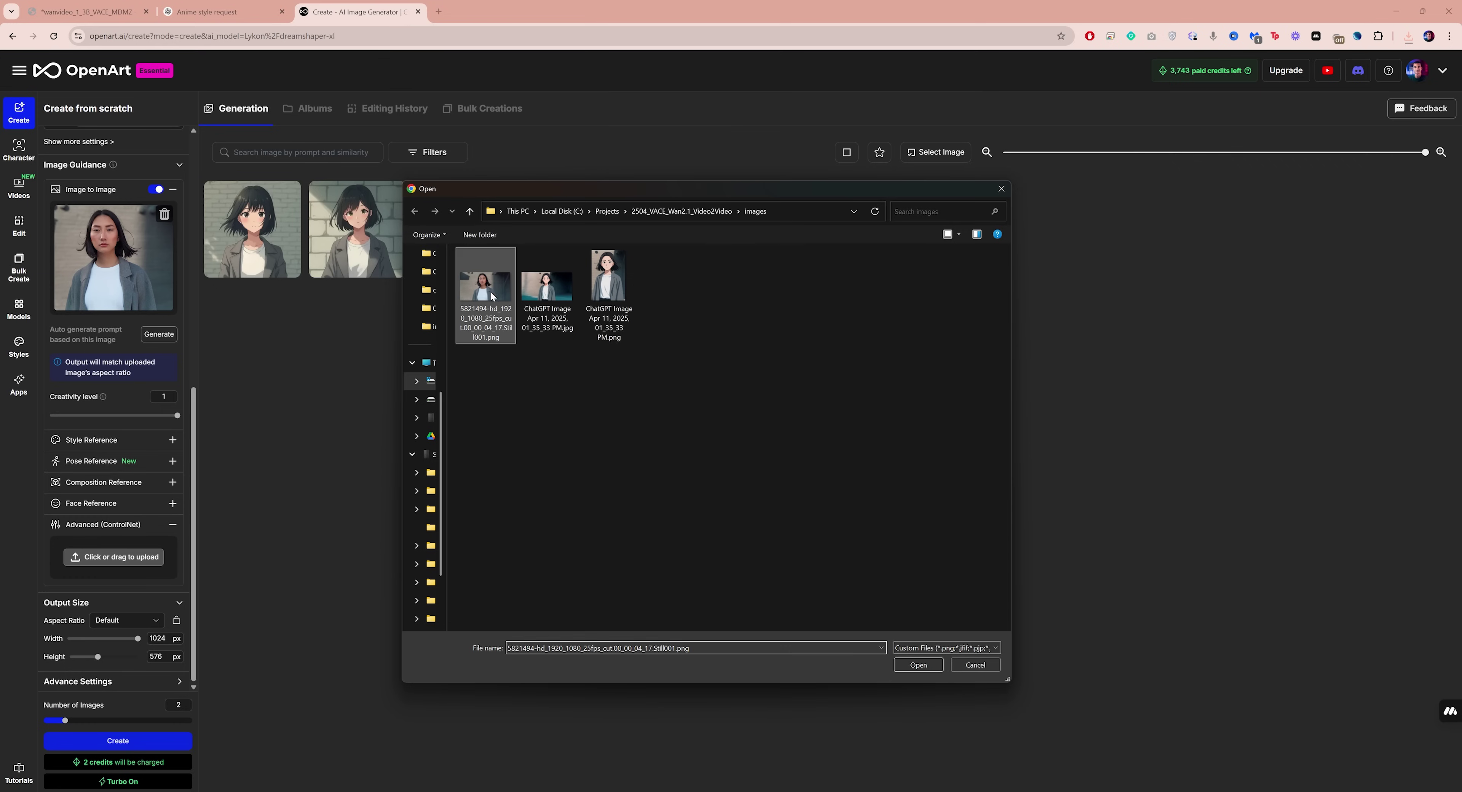
click(936, 668)
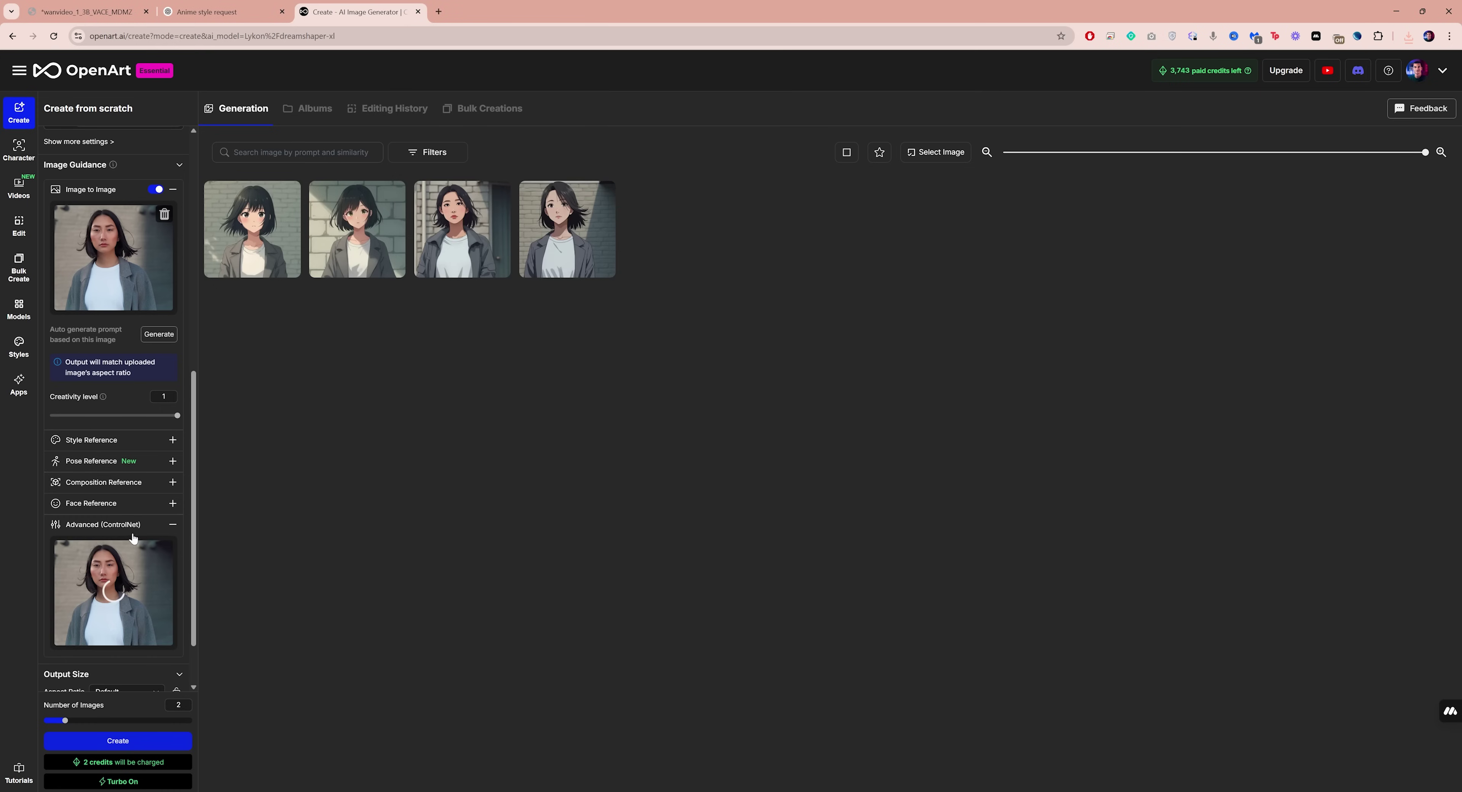
Step: Generate with Scribble + scribble hed mode, browse the results, then rerun with the marble statue prompt
scroll(134, 537, down, 4)
click(113, 486)
scroll(136, 545, down, 3)
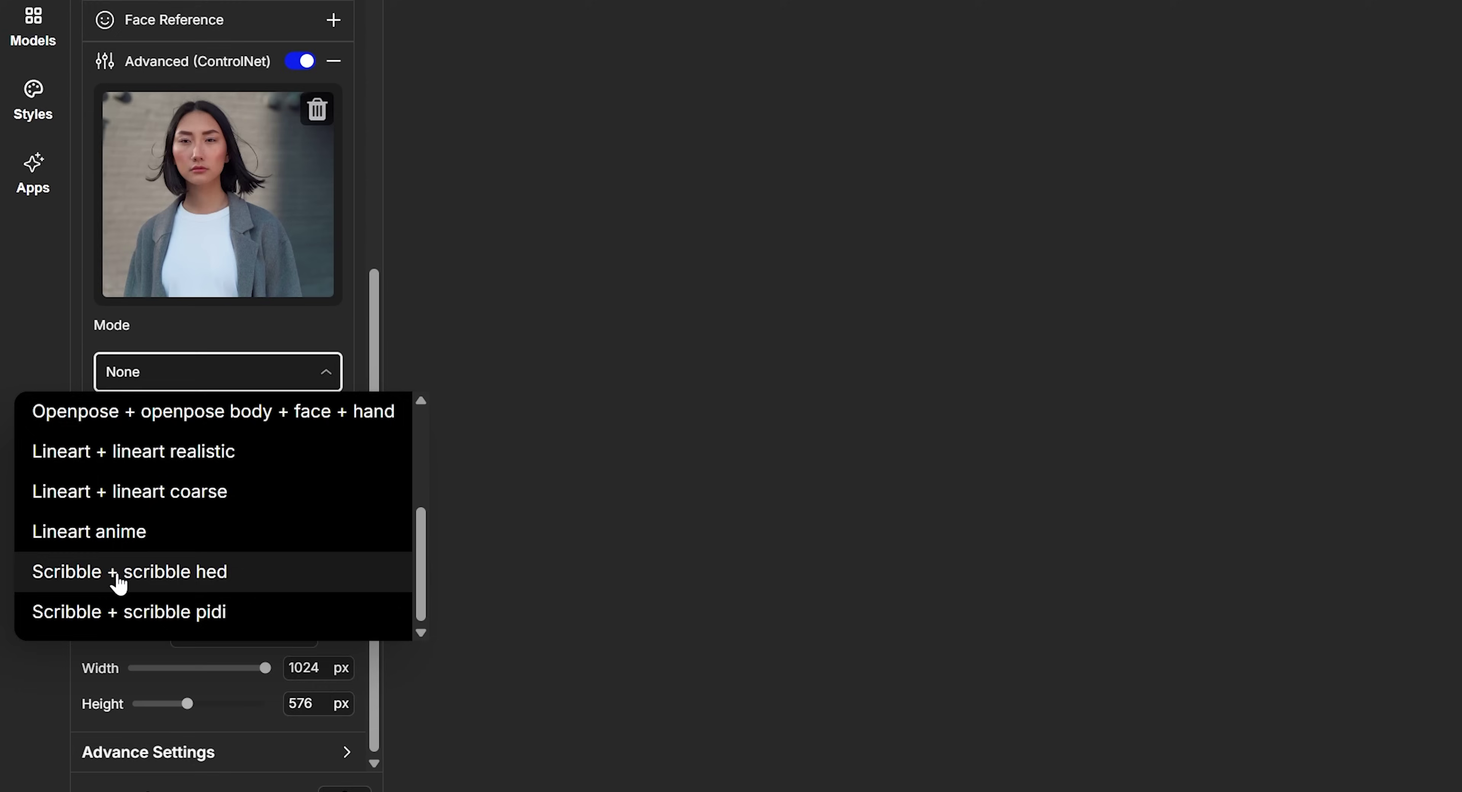
click(118, 581)
scroll(333, 539, down, 10)
click(202, 691)
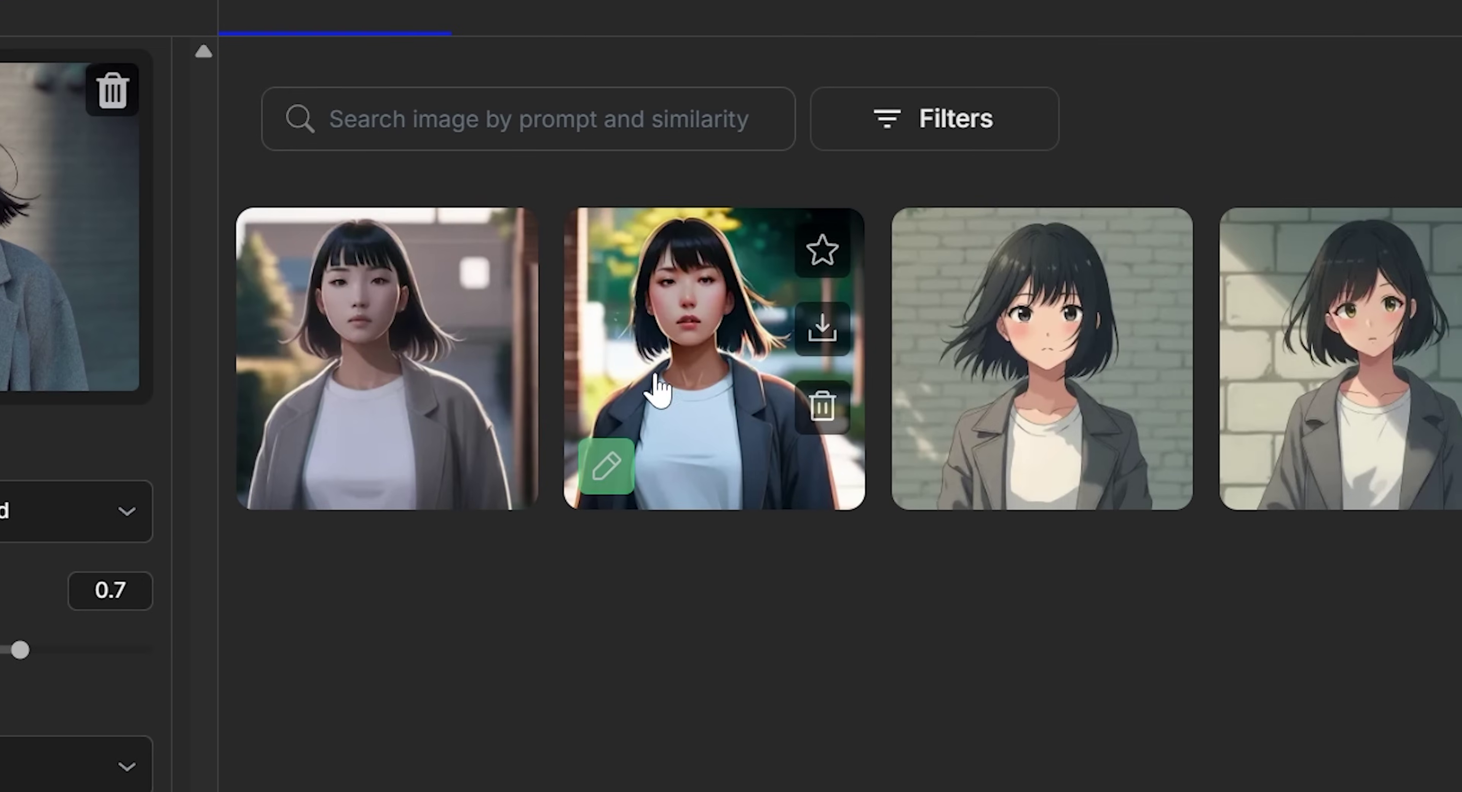
click(267, 238)
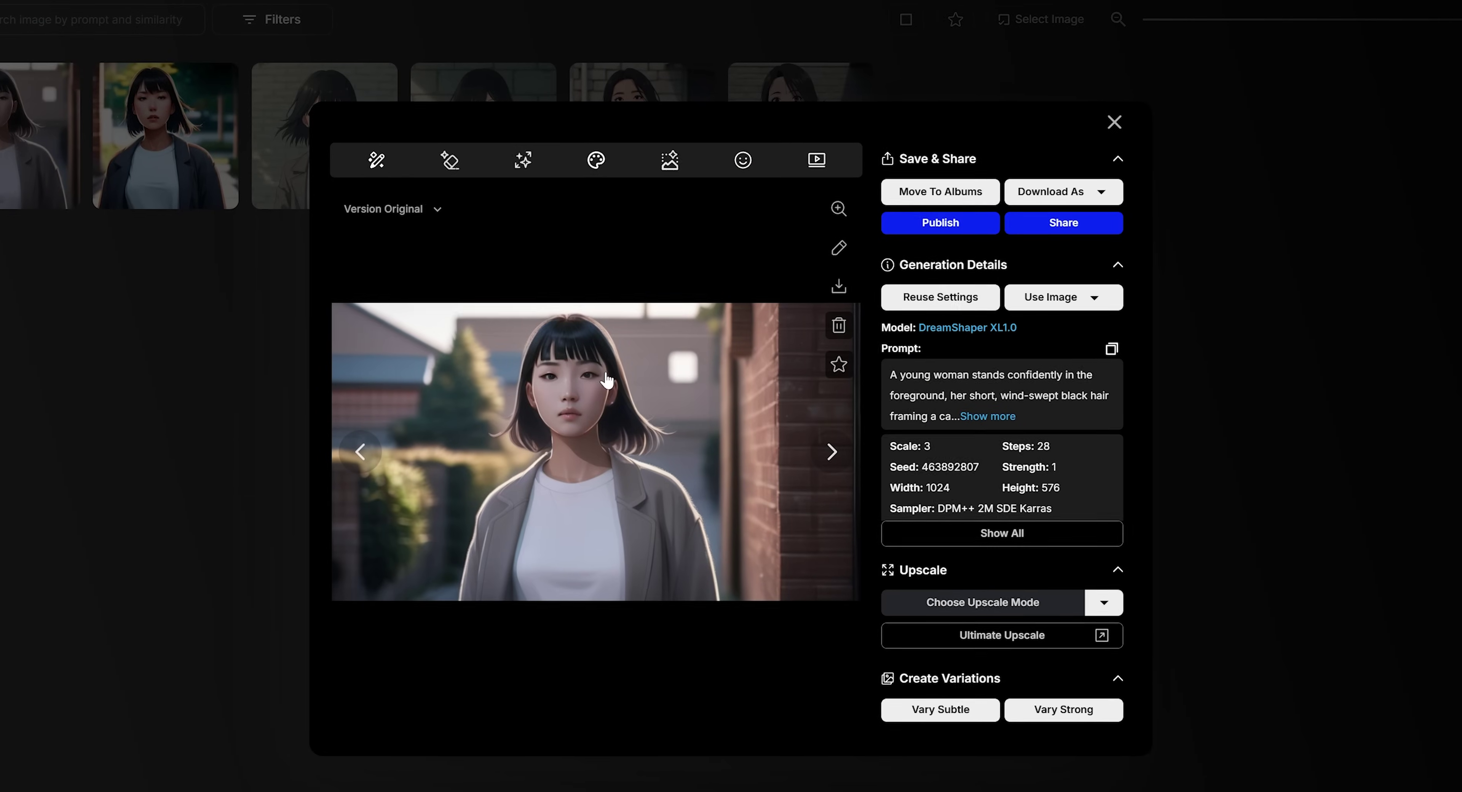
click(828, 451)
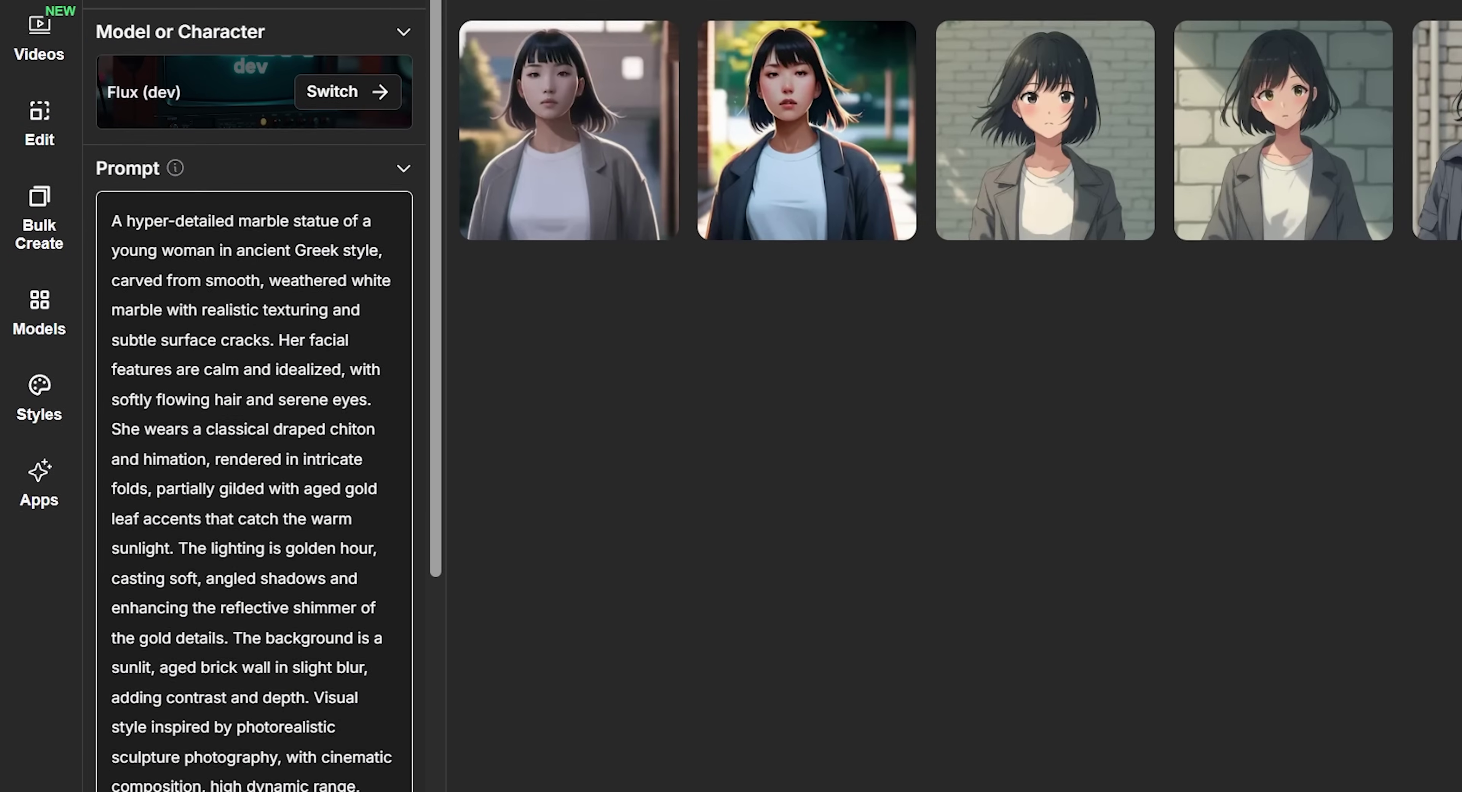
click(300, 686)
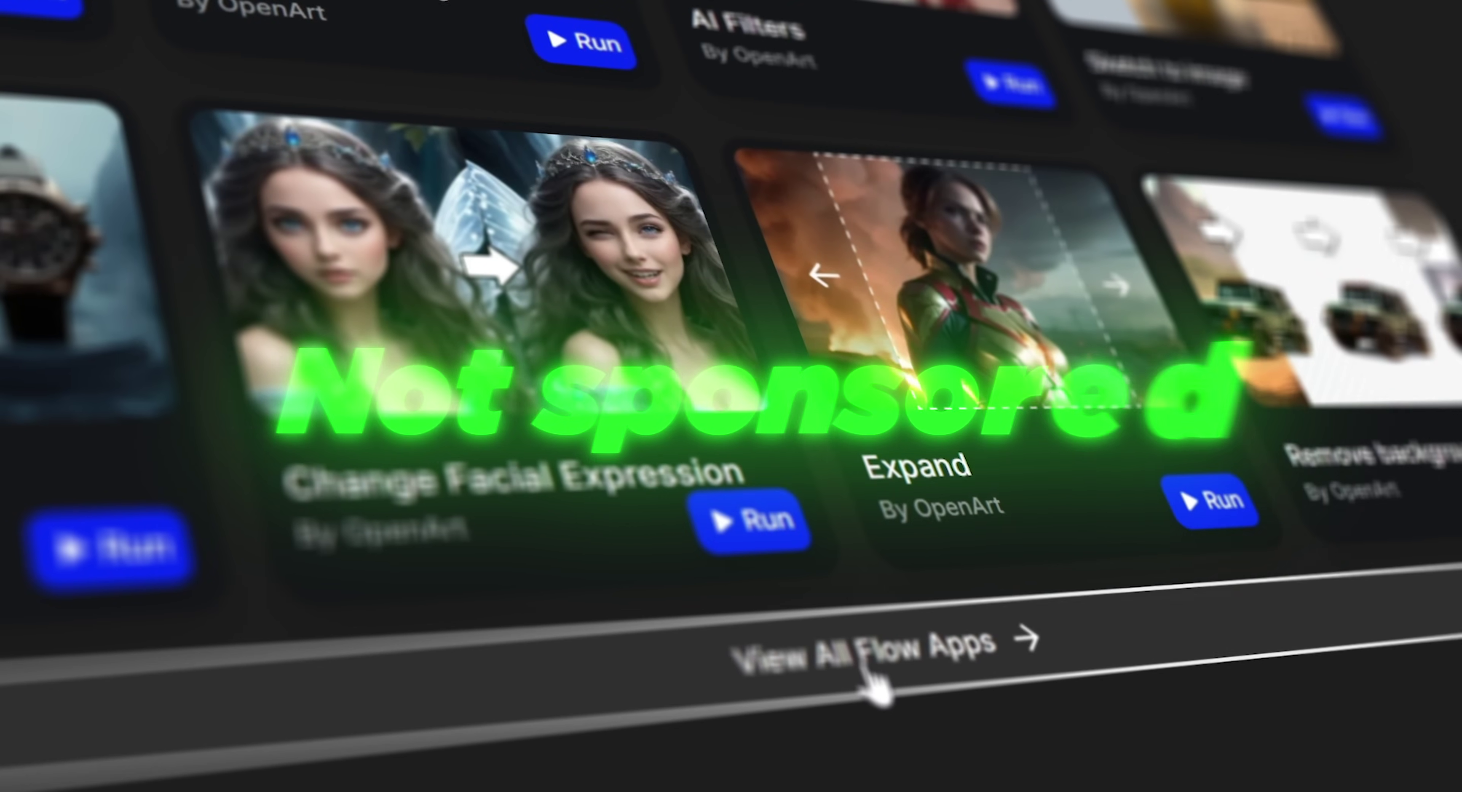
Step: Open View All Flow Apps to list every OpenArt app
click(903, 719)
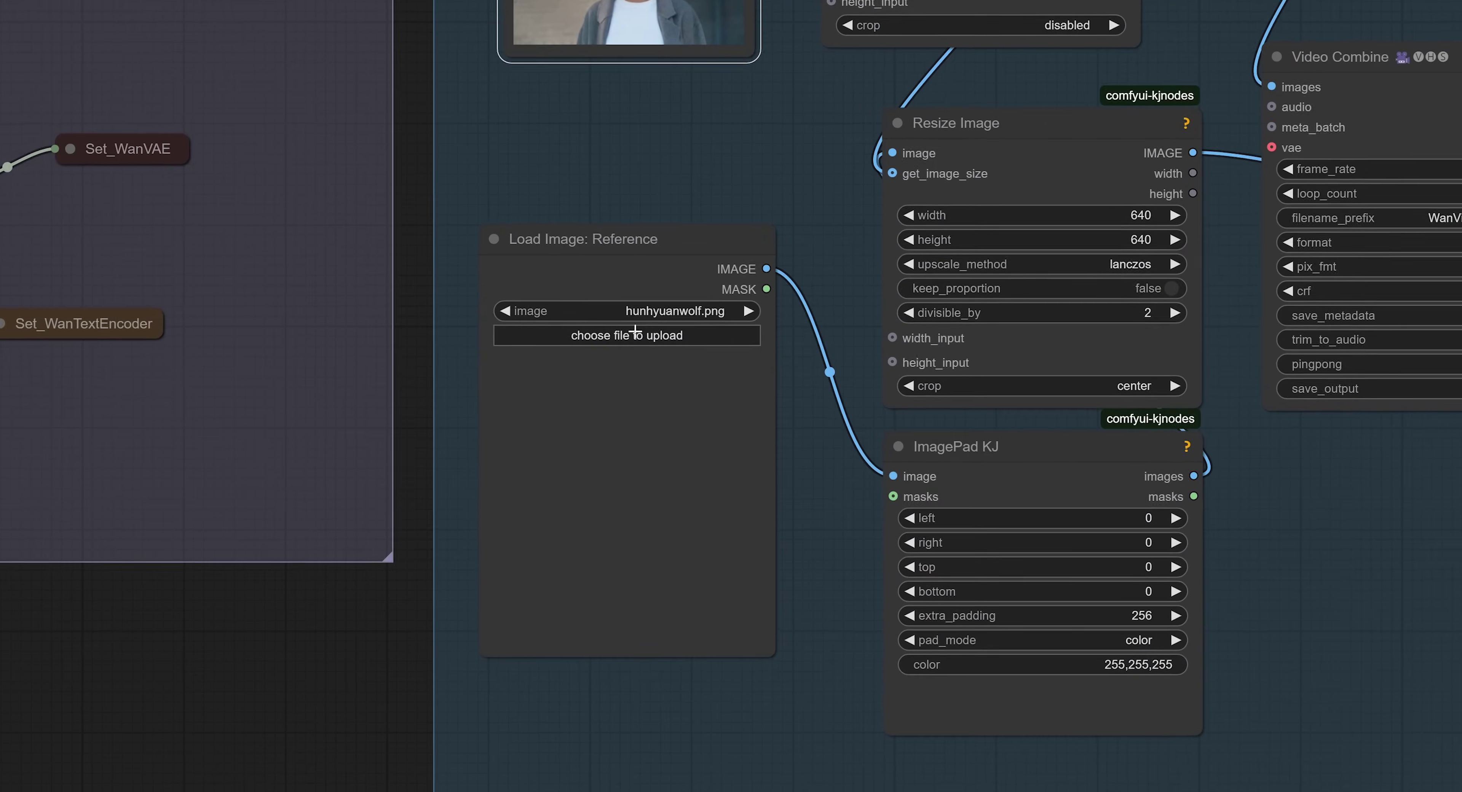
Step: Load the ChatGPT anime image as reference and set the video Resize Image width to 1024
click(693, 307)
click(535, 410)
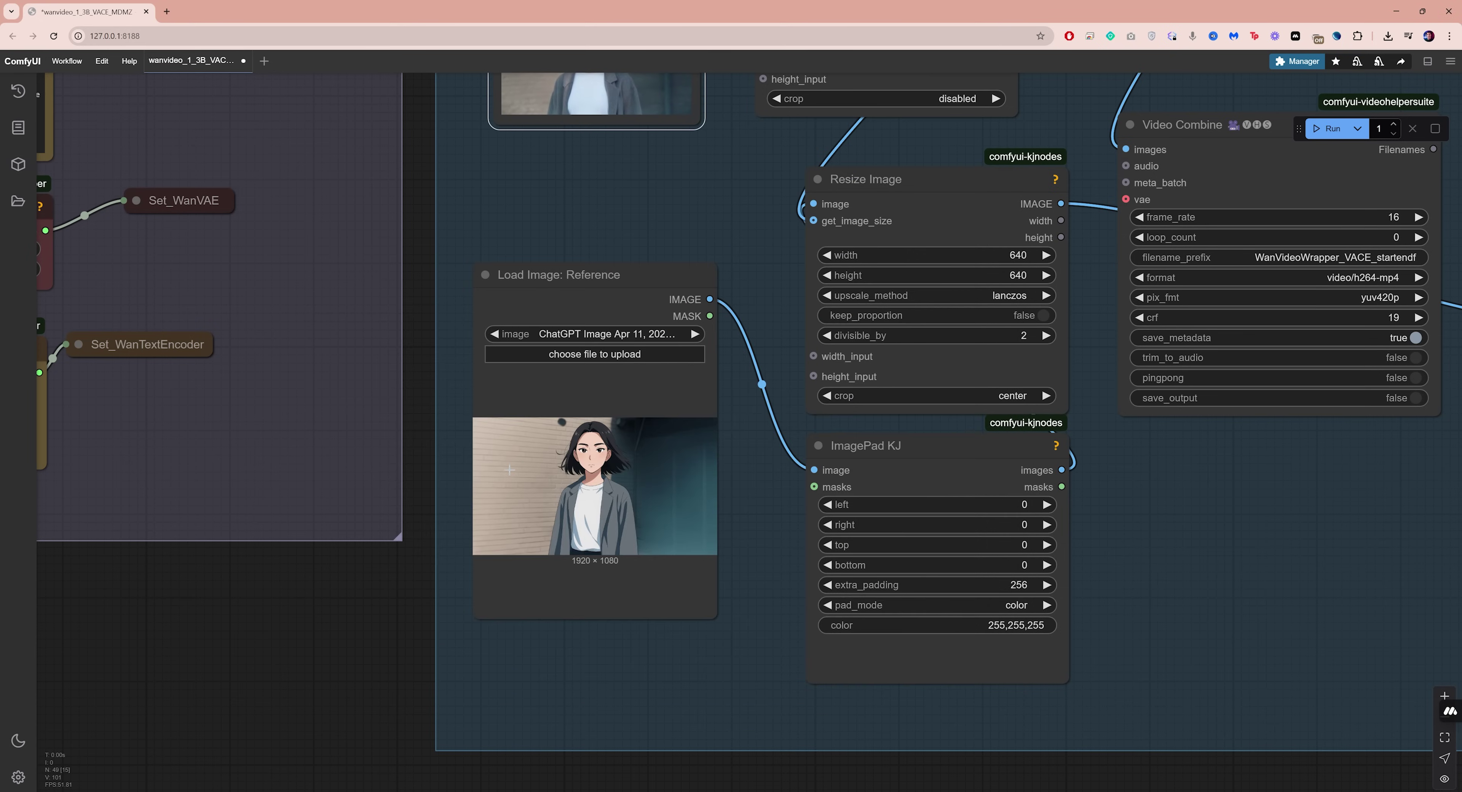
scroll(577, 413, down, 5)
scroll(738, 238, up, 8)
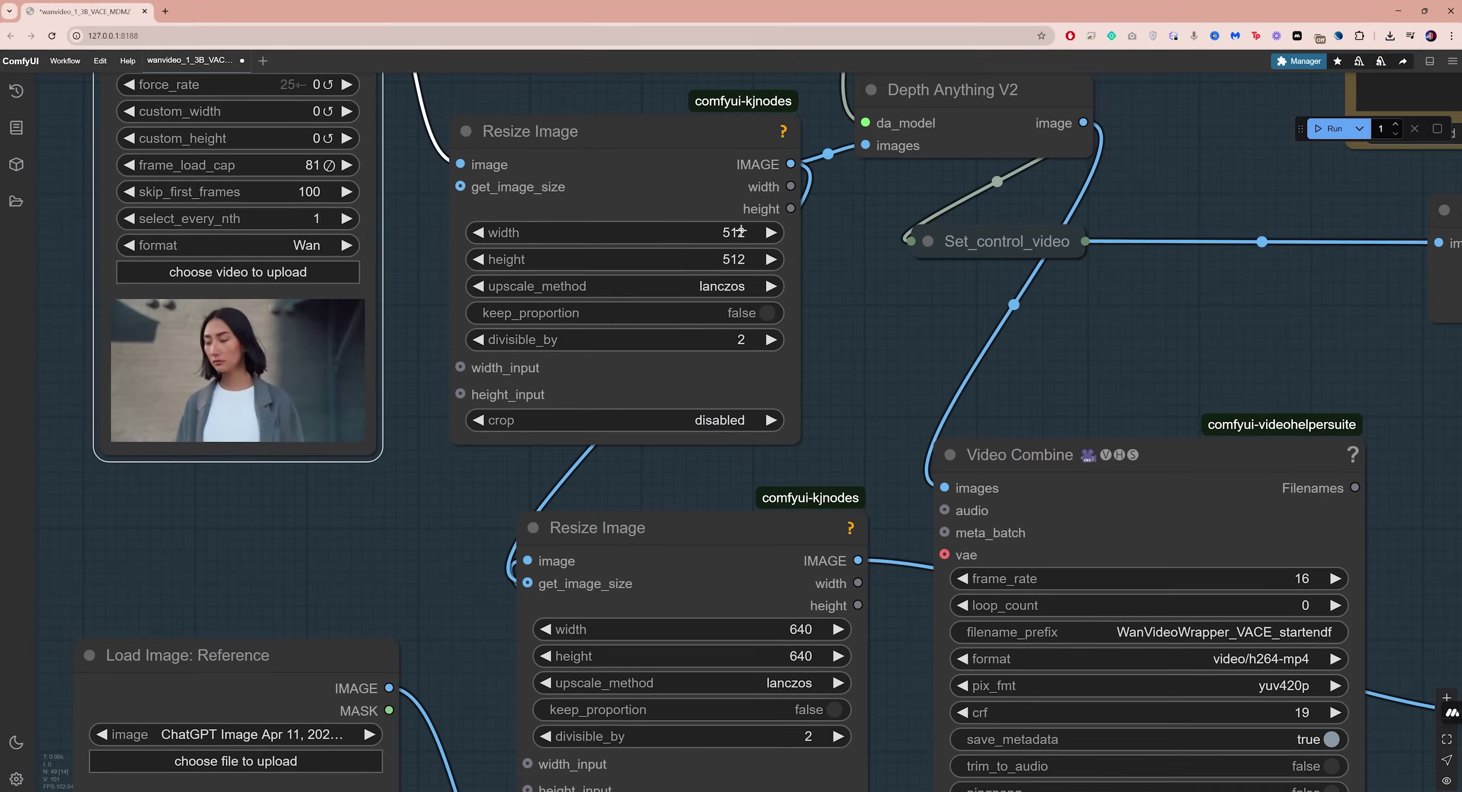
click(742, 233)
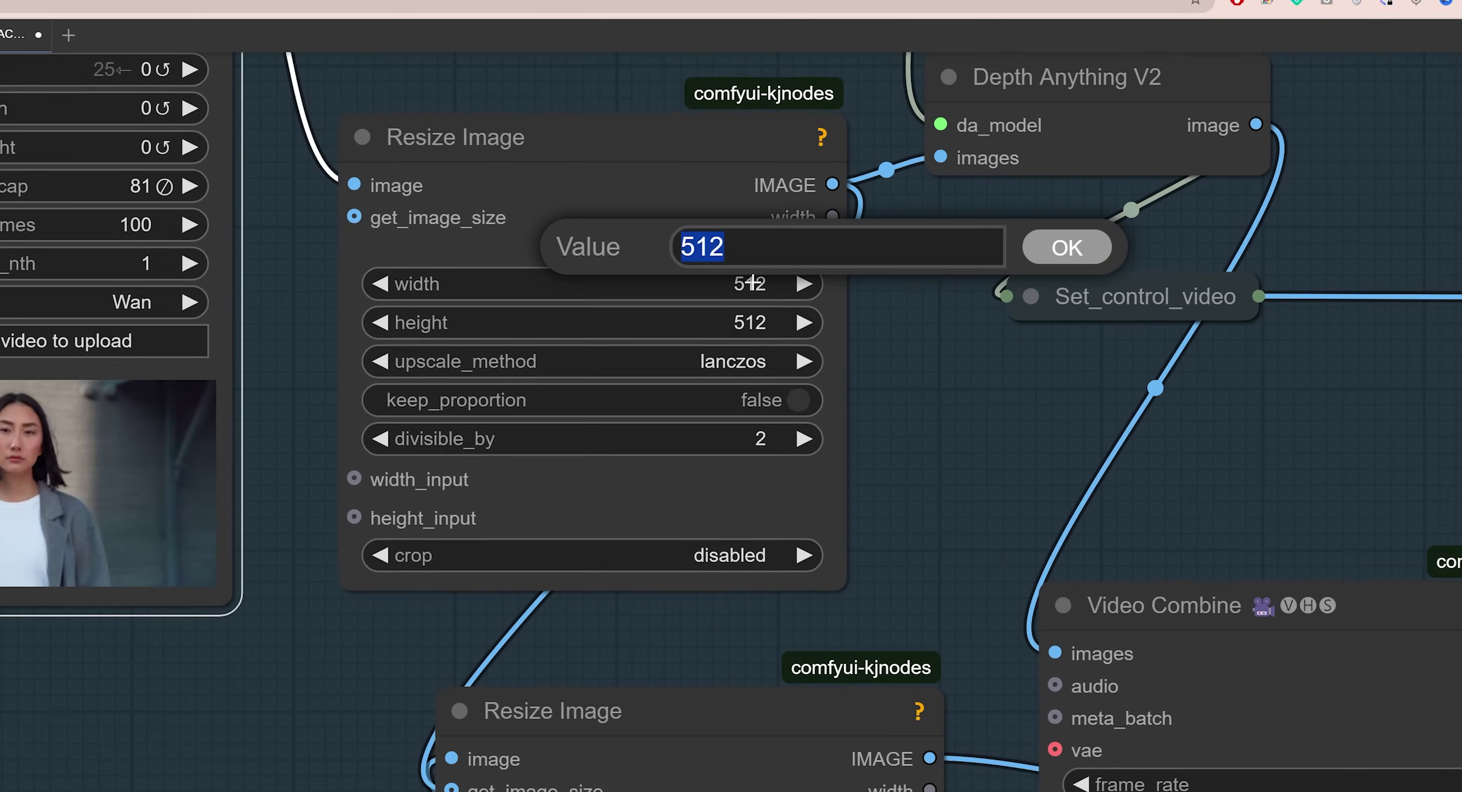
text(1024)
key(Return)
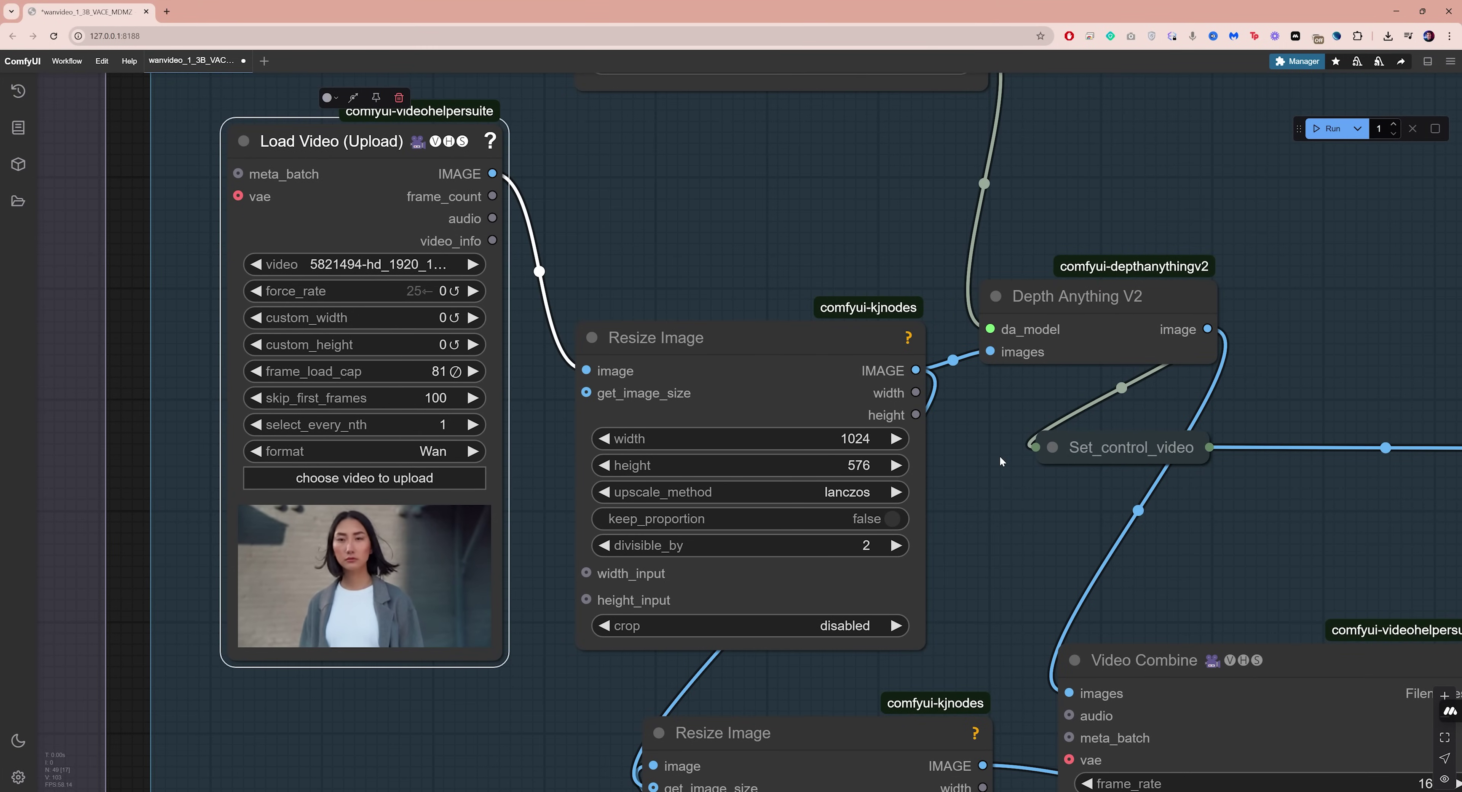
Step: Set the reference Resize Image node's size to 576 so it matches 1024×576
scroll(999, 456, down, 8)
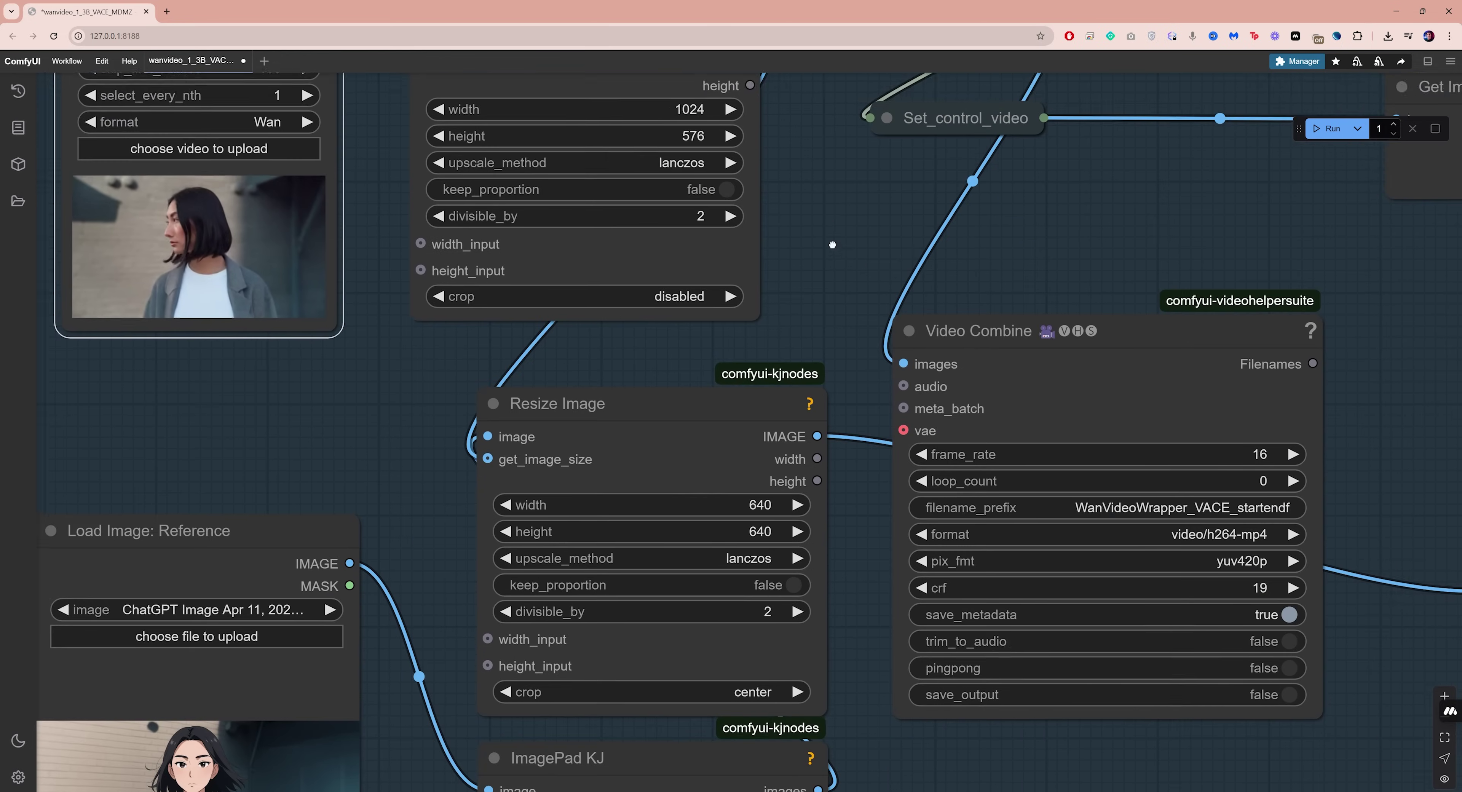
scroll(794, 501, up, 2)
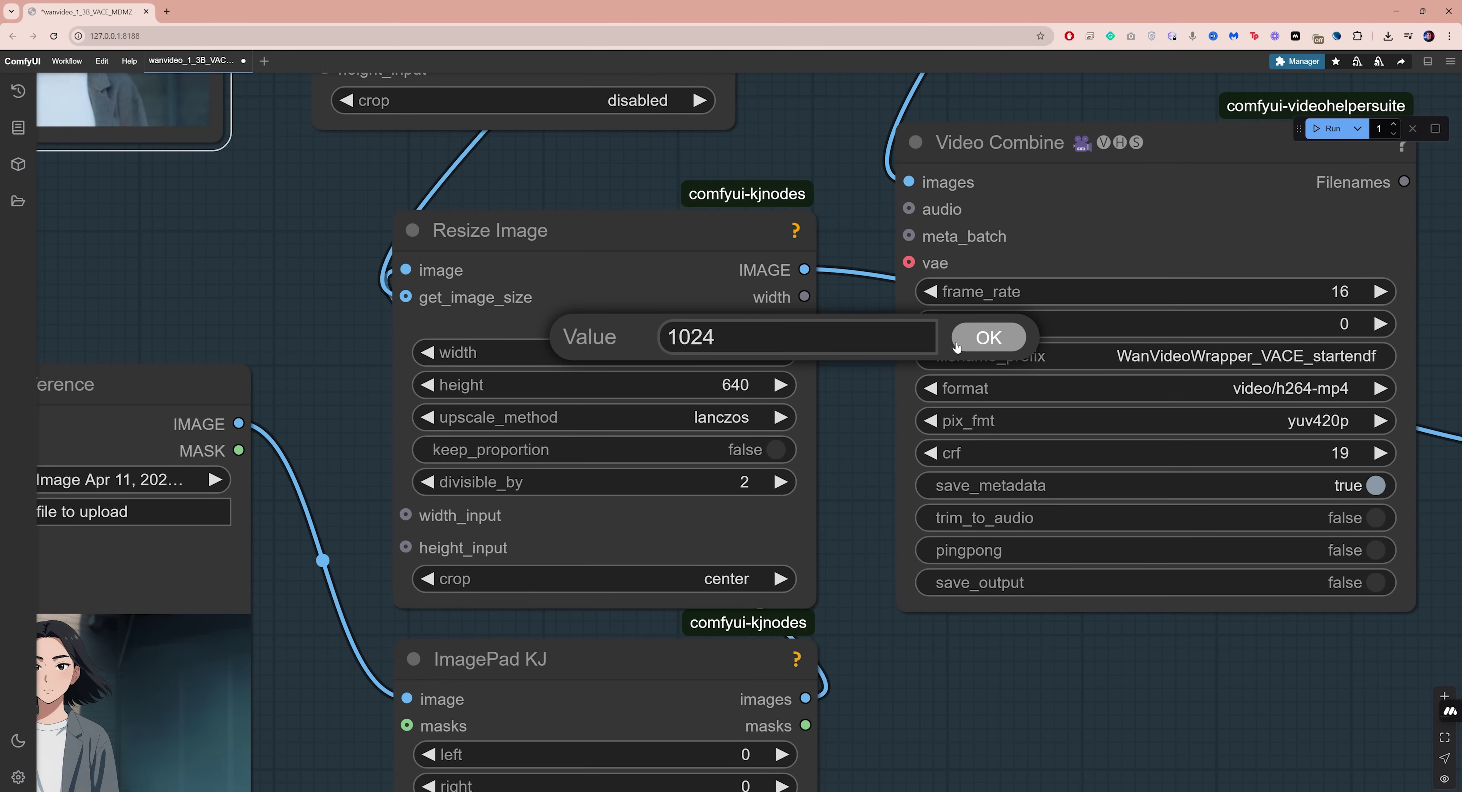
click(738, 384)
text(576)
key(Return)
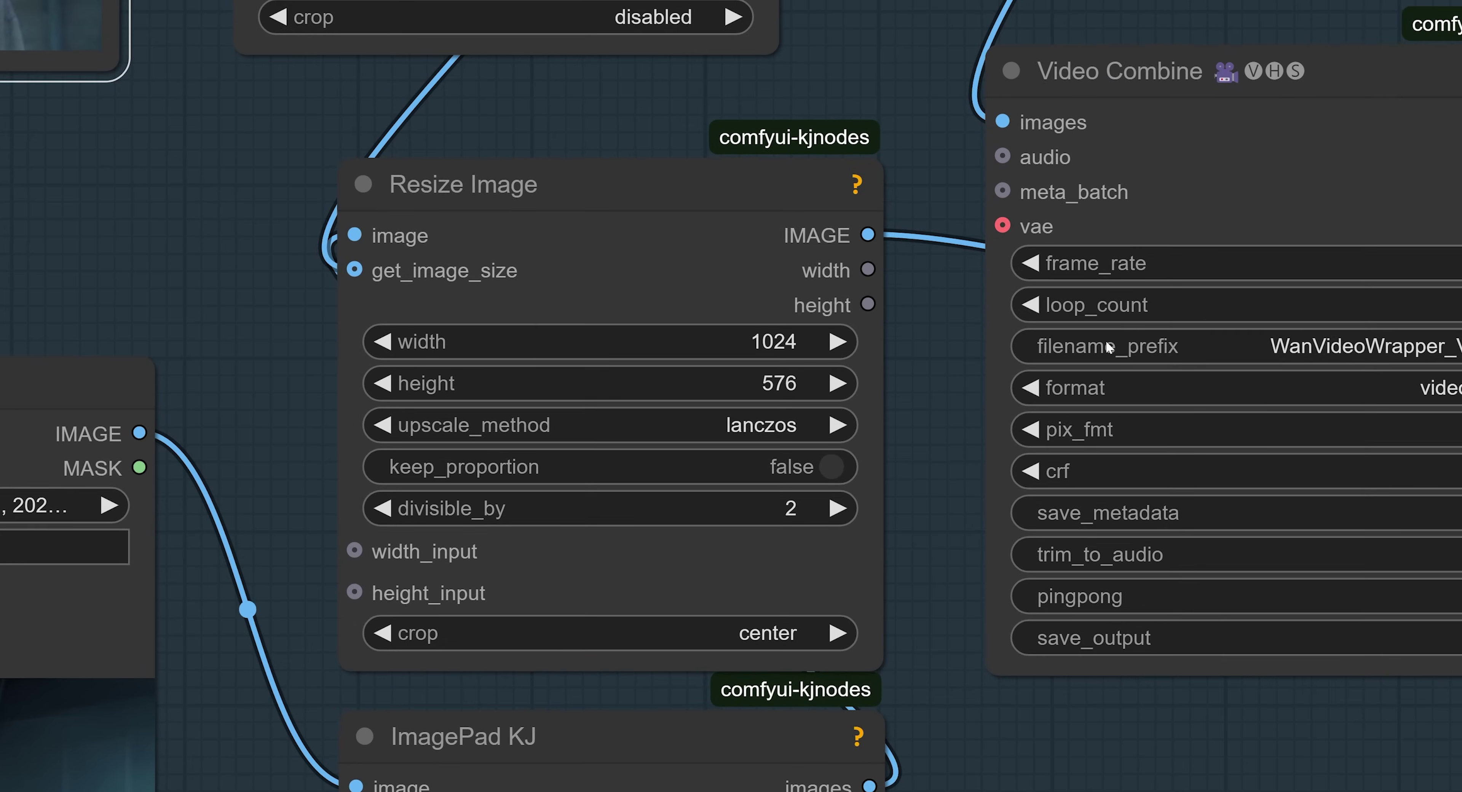
scroll(857, 426, down, 2)
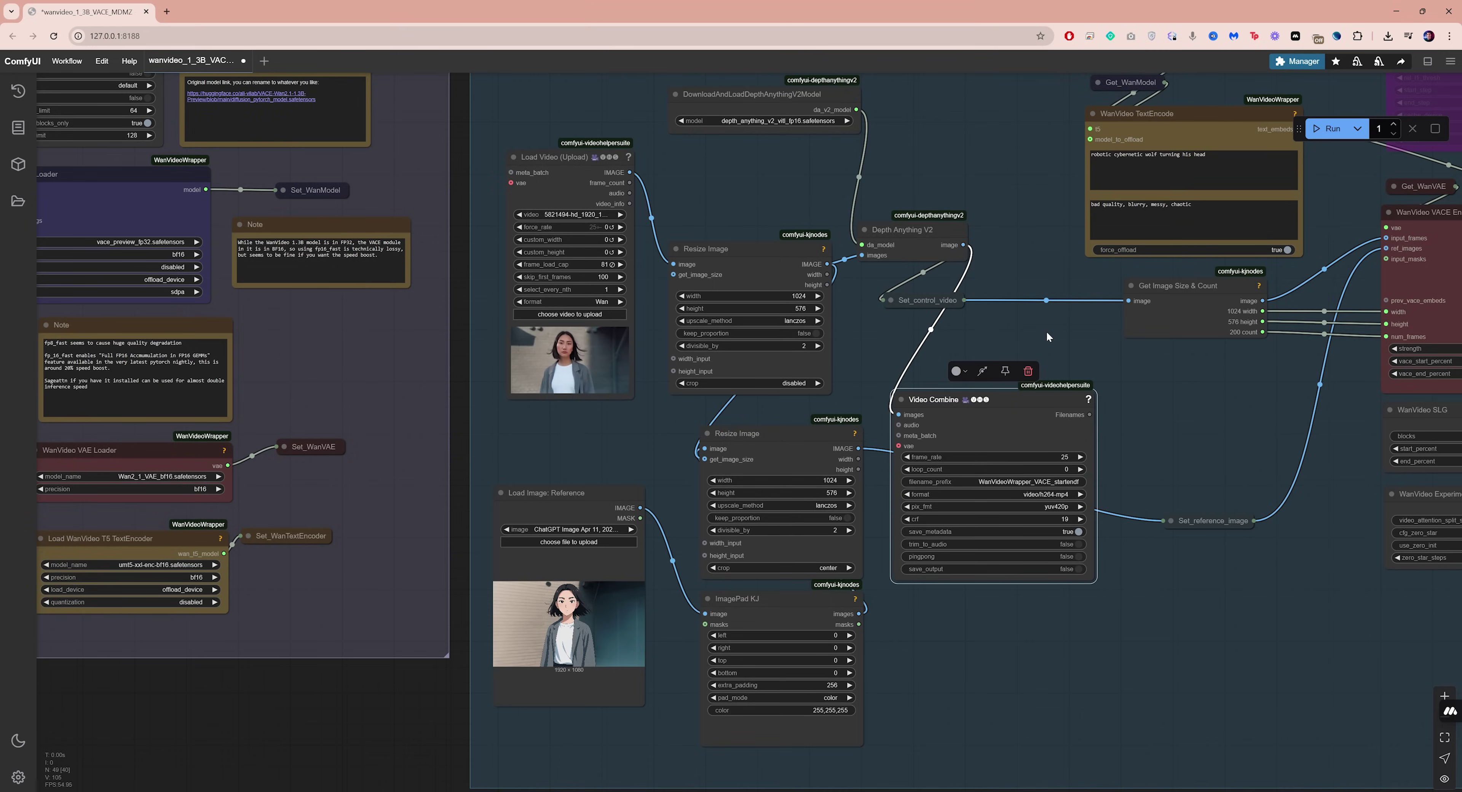
drag(1045, 331, 511, 539)
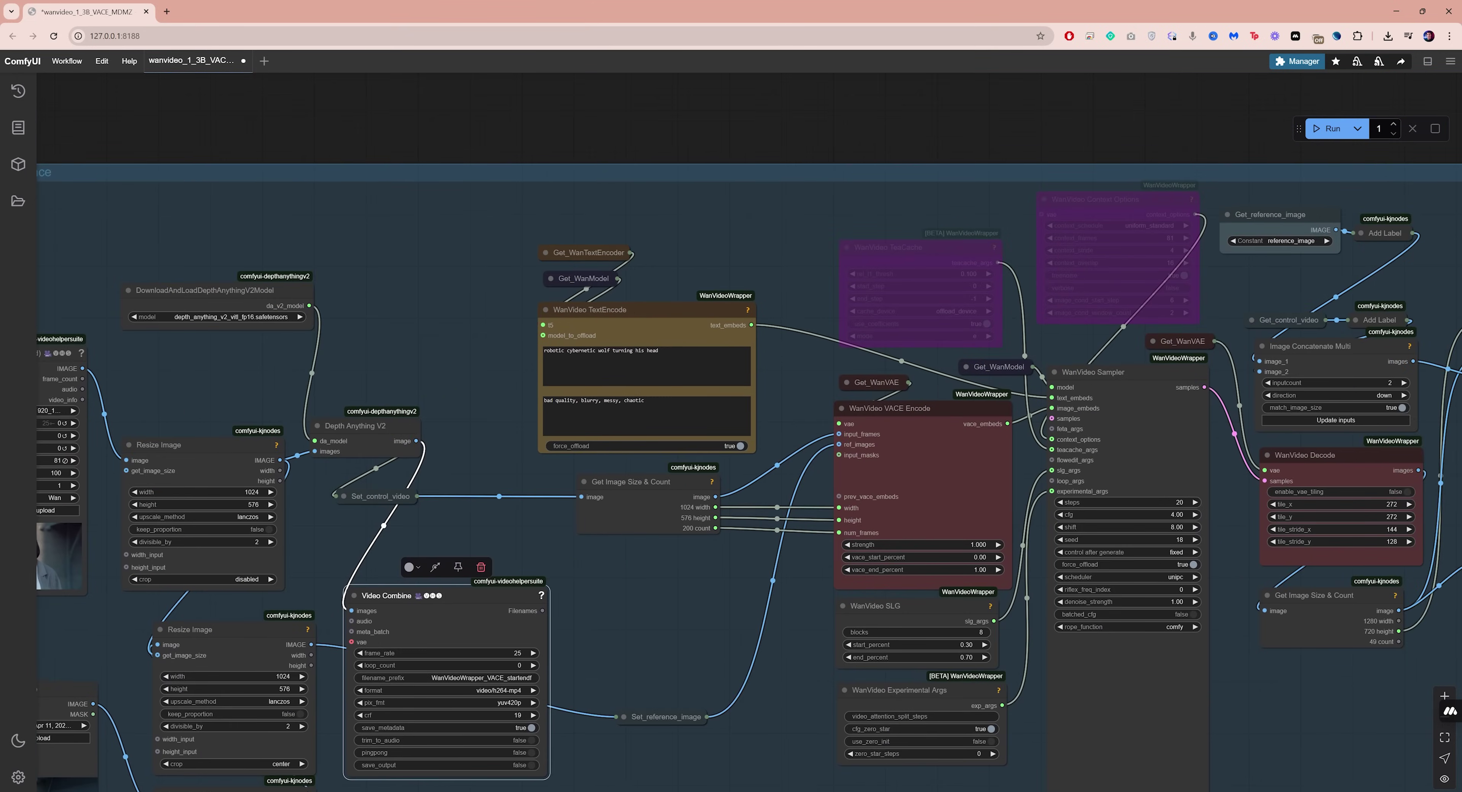
Step: Replace the wolf text in WanVideo TextEncode with the anime-style description of the woman
scroll(753, 374, up, 5)
drag(450, 340, 597, 341)
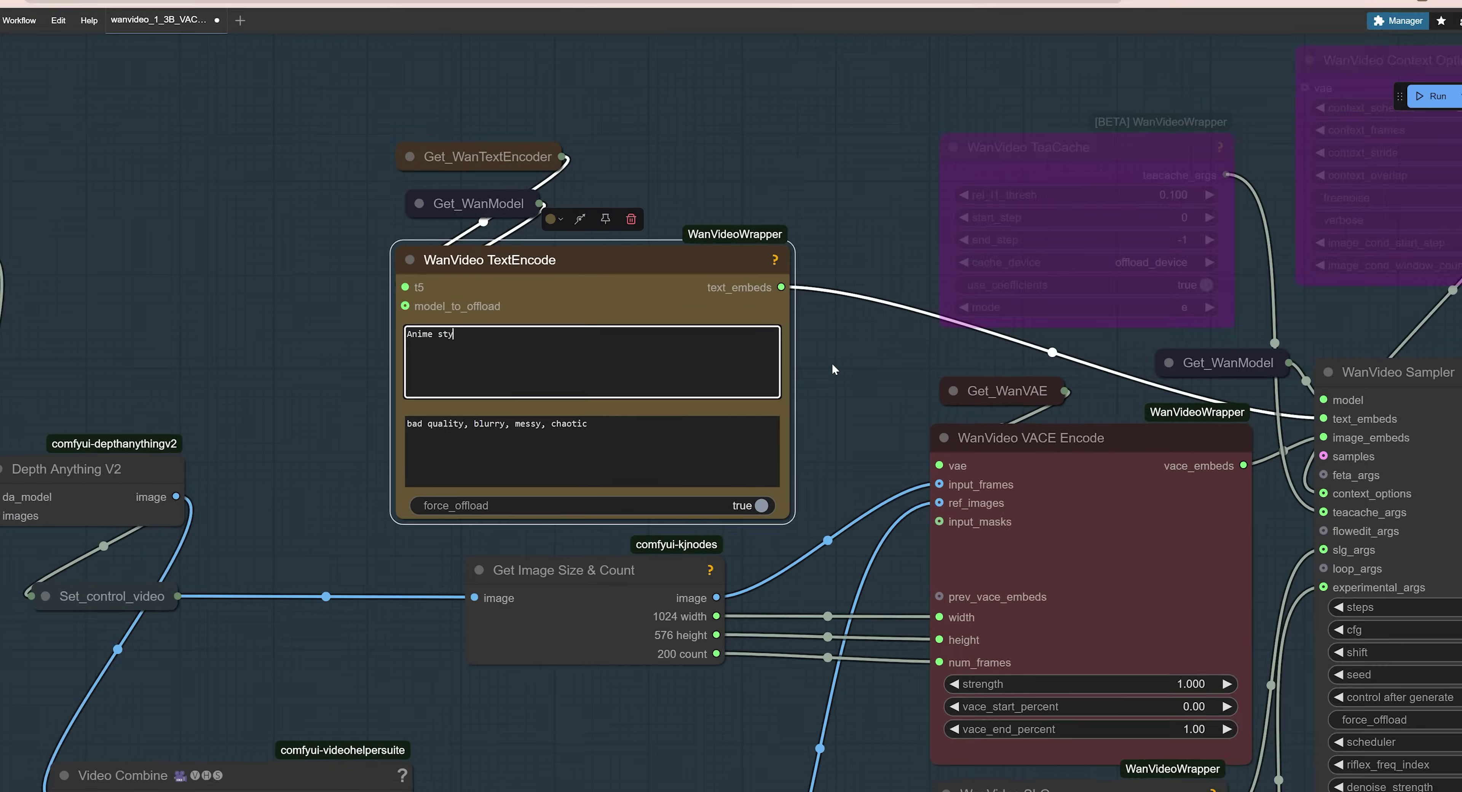
text(le)
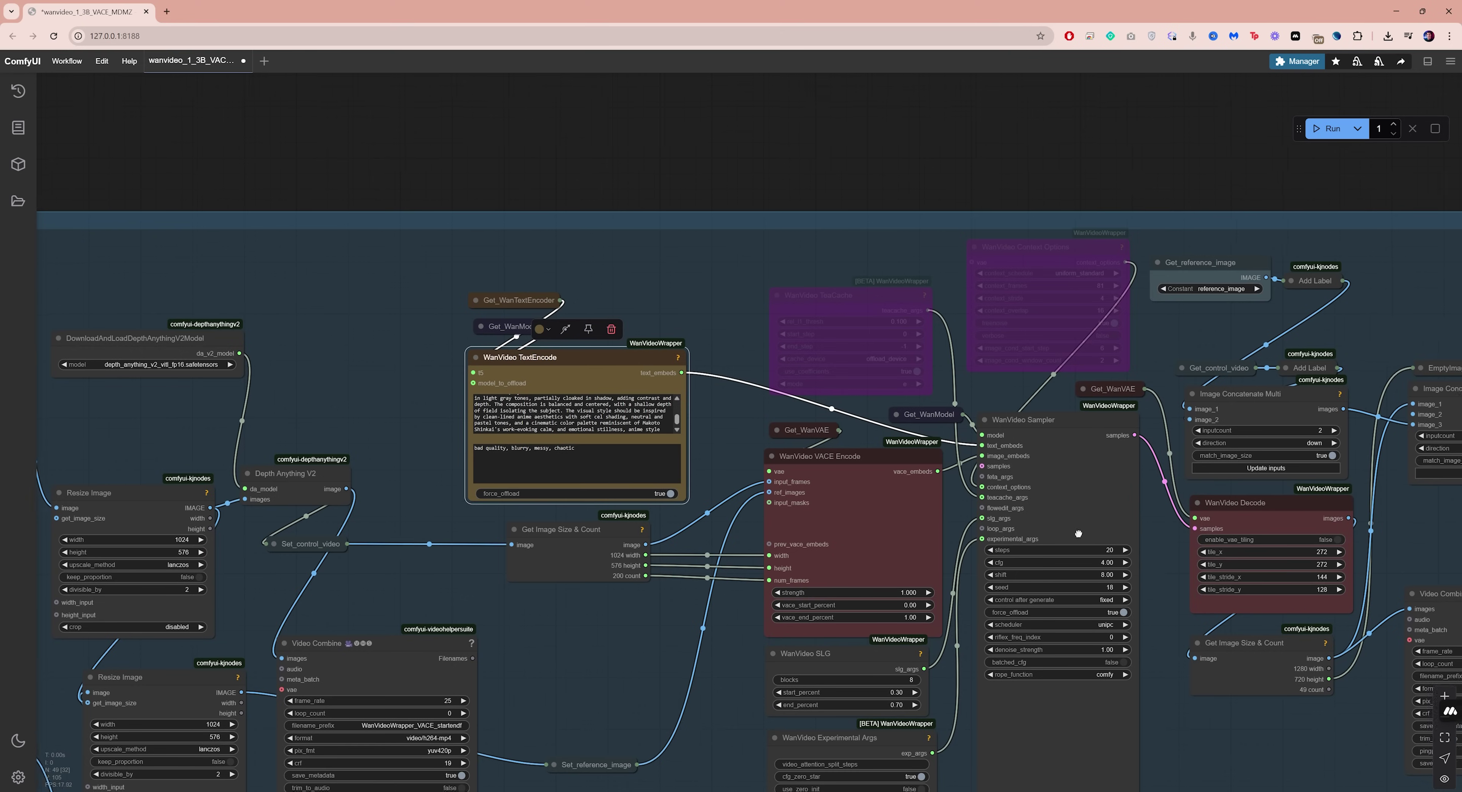
Step: Give WanVideo Sampler cfg 7, randomized seed after generation, and the euler scheduler
drag(1078, 533, 749, 384)
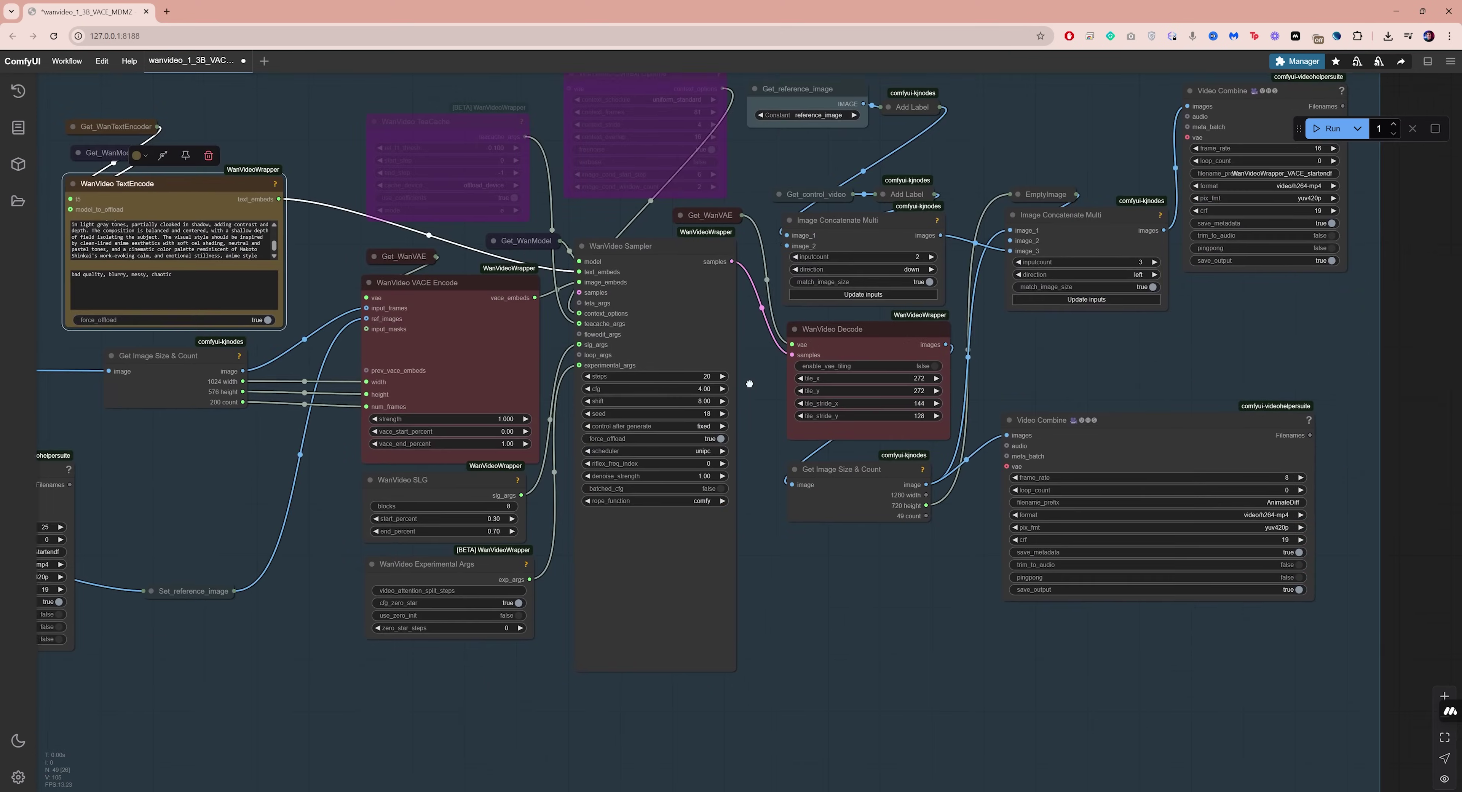
scroll(659, 333, up, 3)
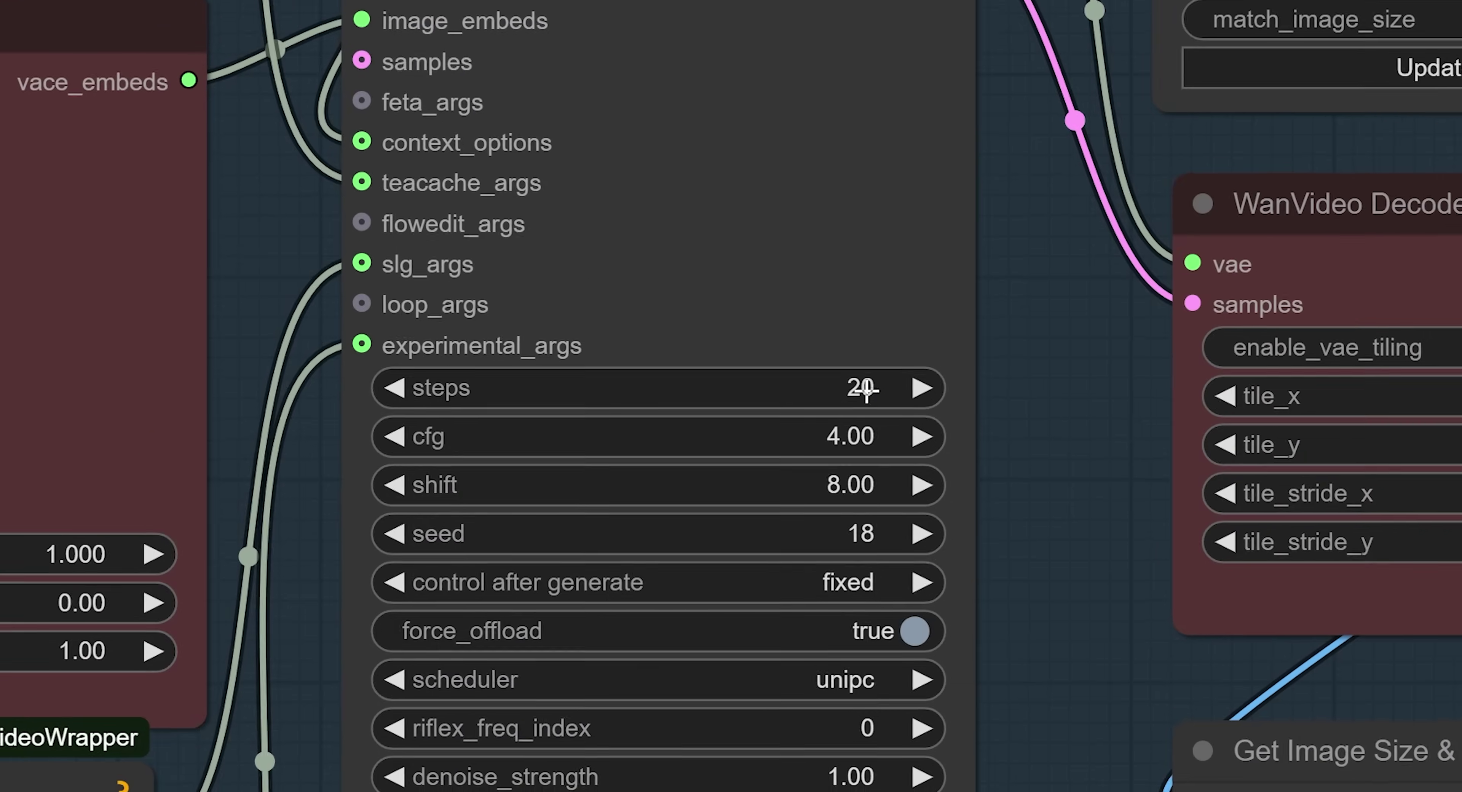
click(783, 397)
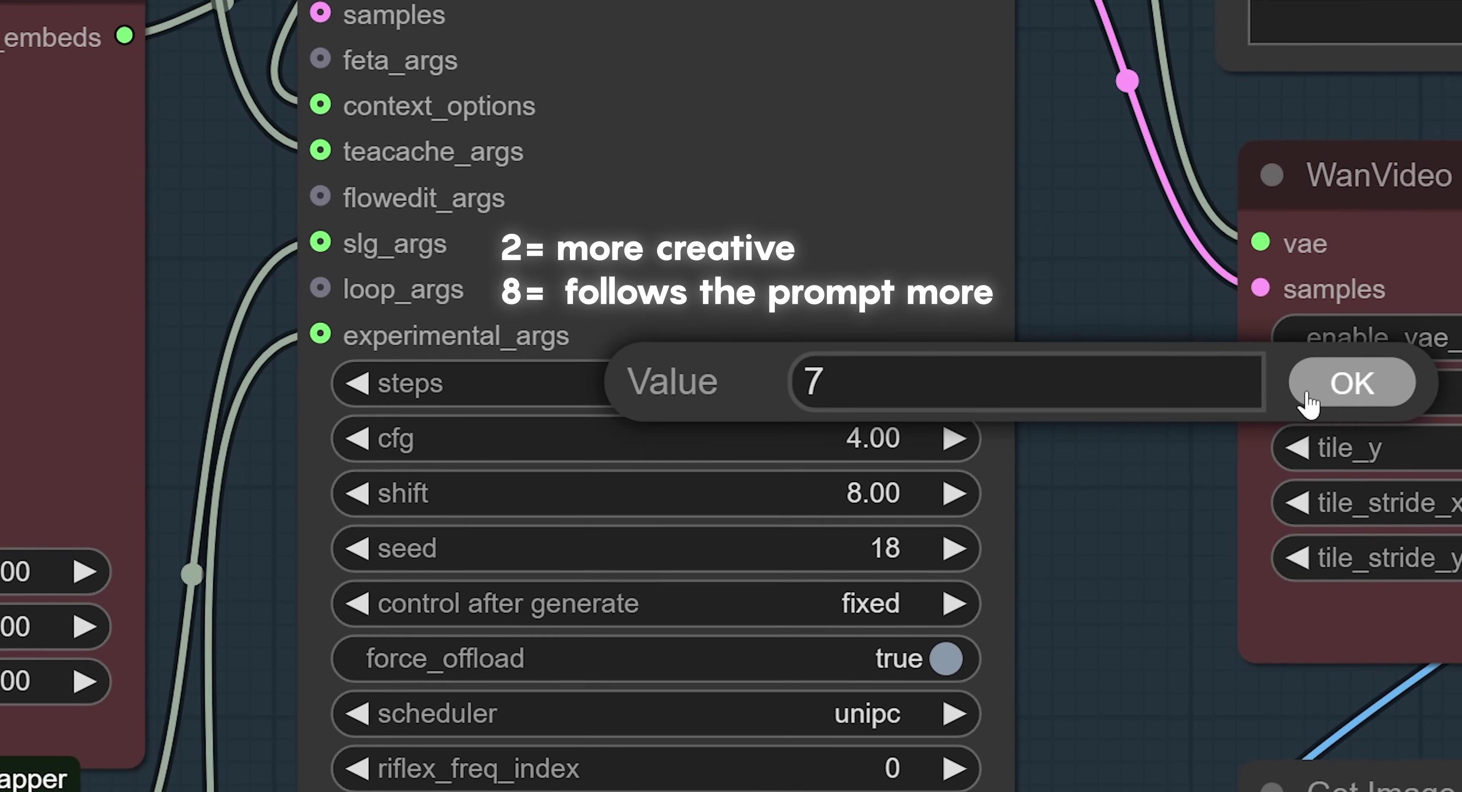
click(1308, 394)
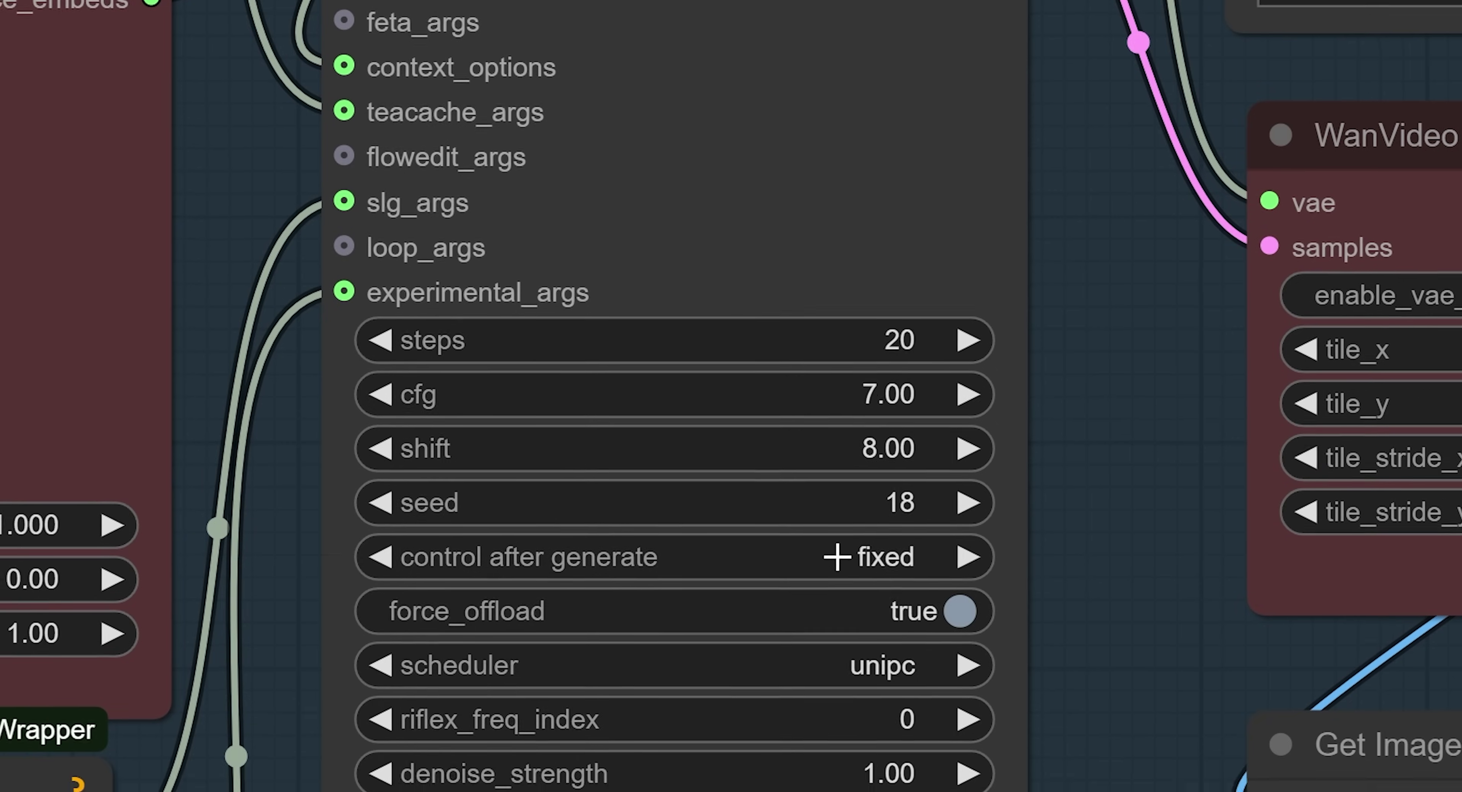
click(820, 597)
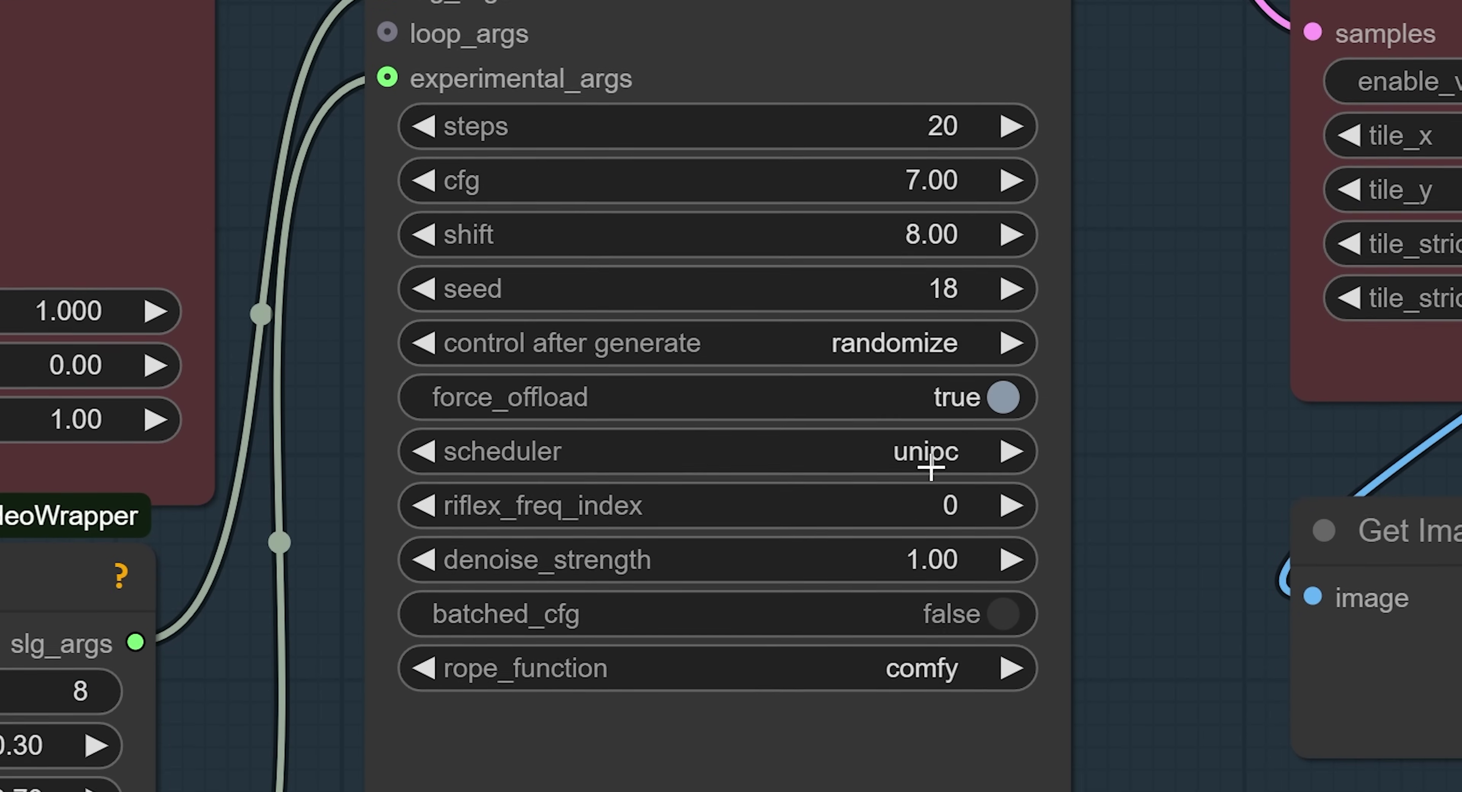
click(925, 531)
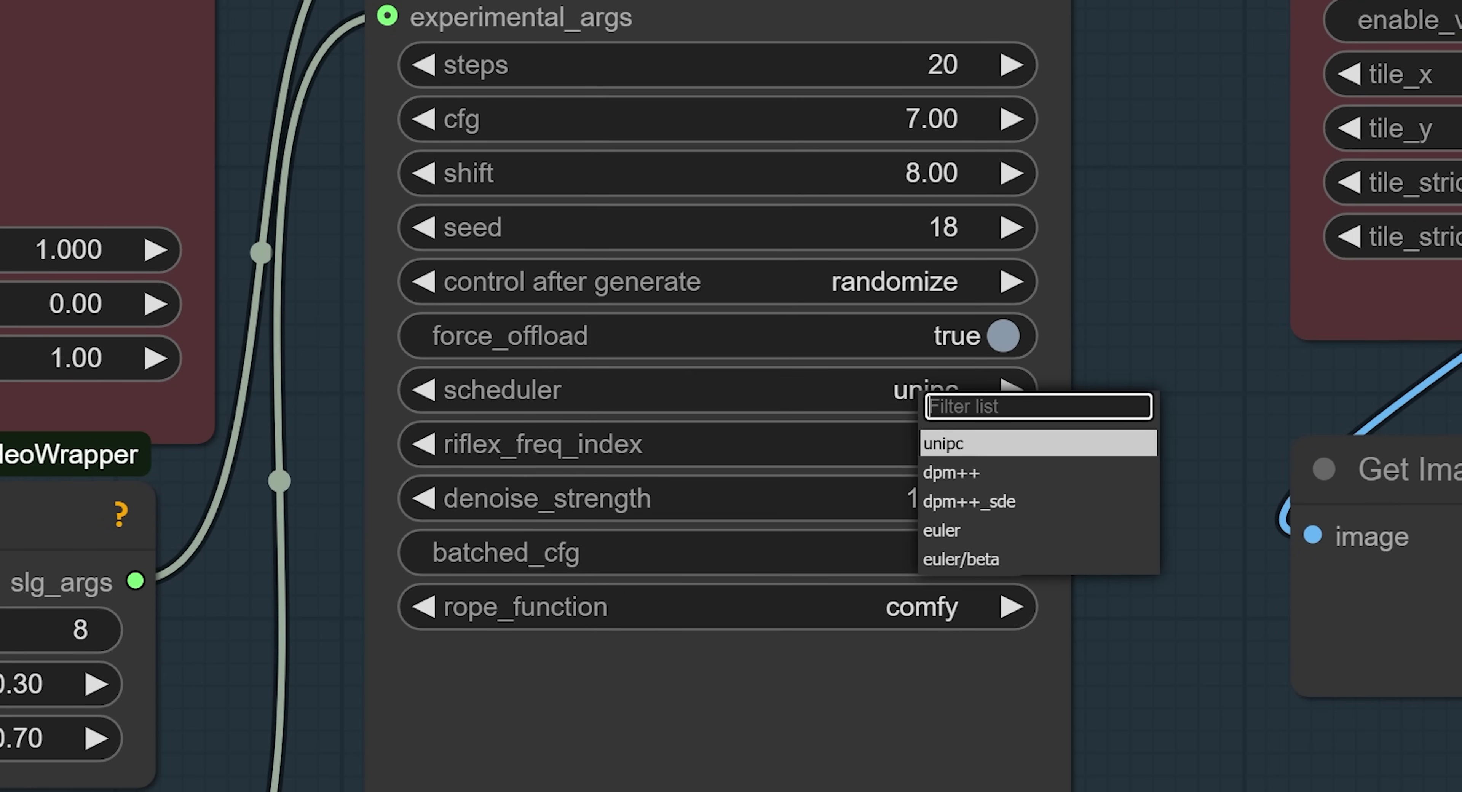
click(959, 530)
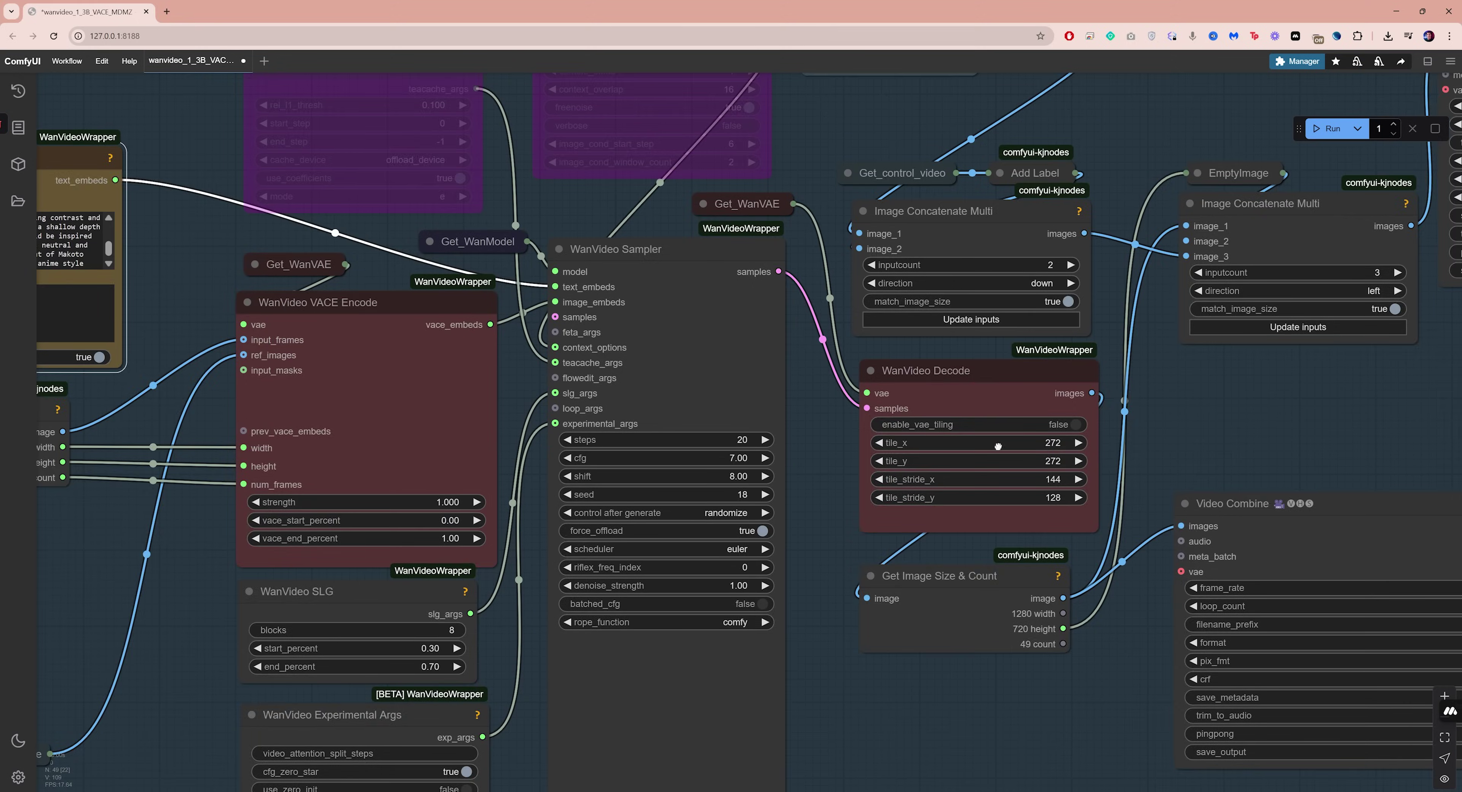
Step: Set Video Combine frame_rate to 25 and filename_prefix to Wan_V2V
scroll(658, 303, up, 5)
scroll(988, 638, up, 2)
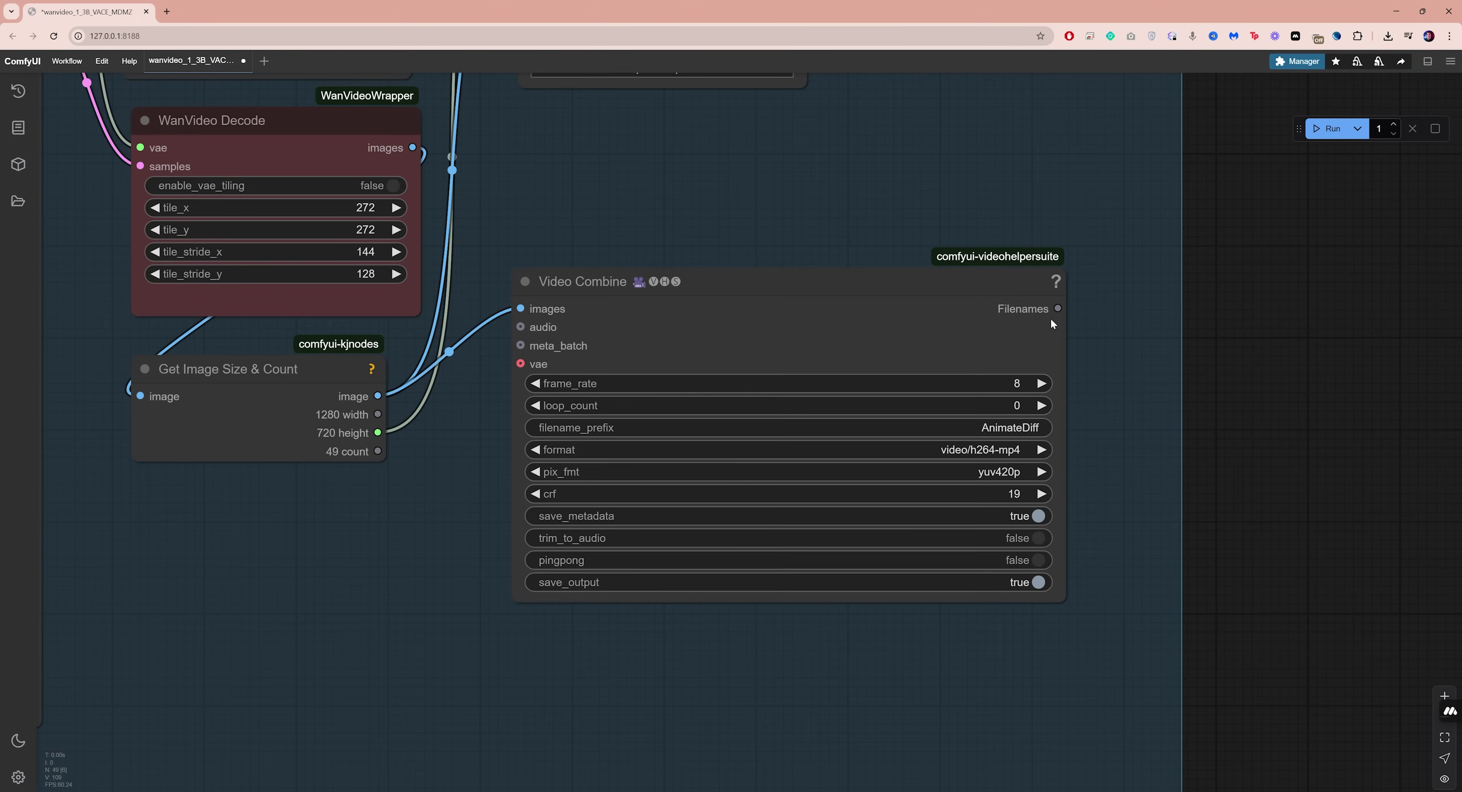
click(1017, 384)
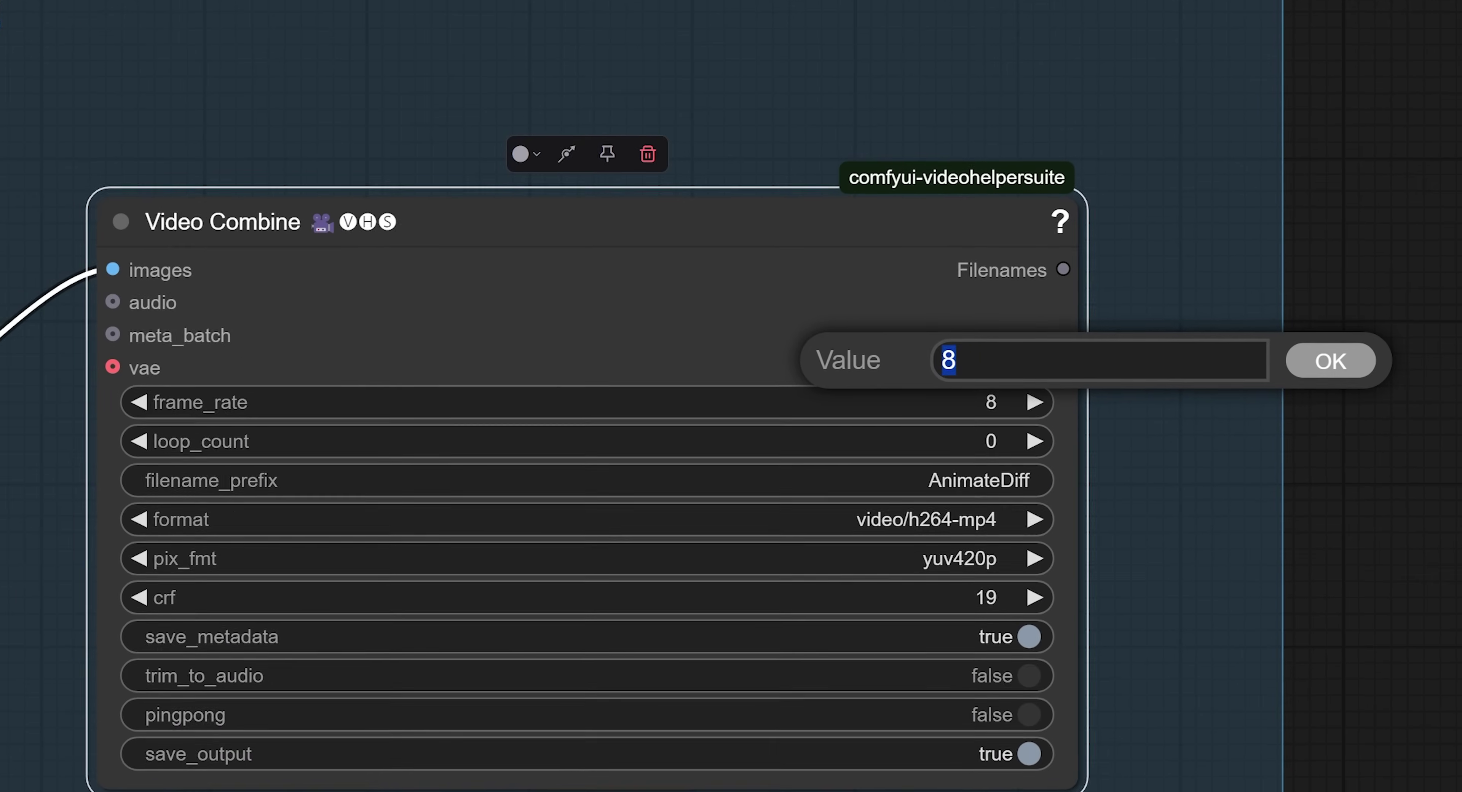
text(25)
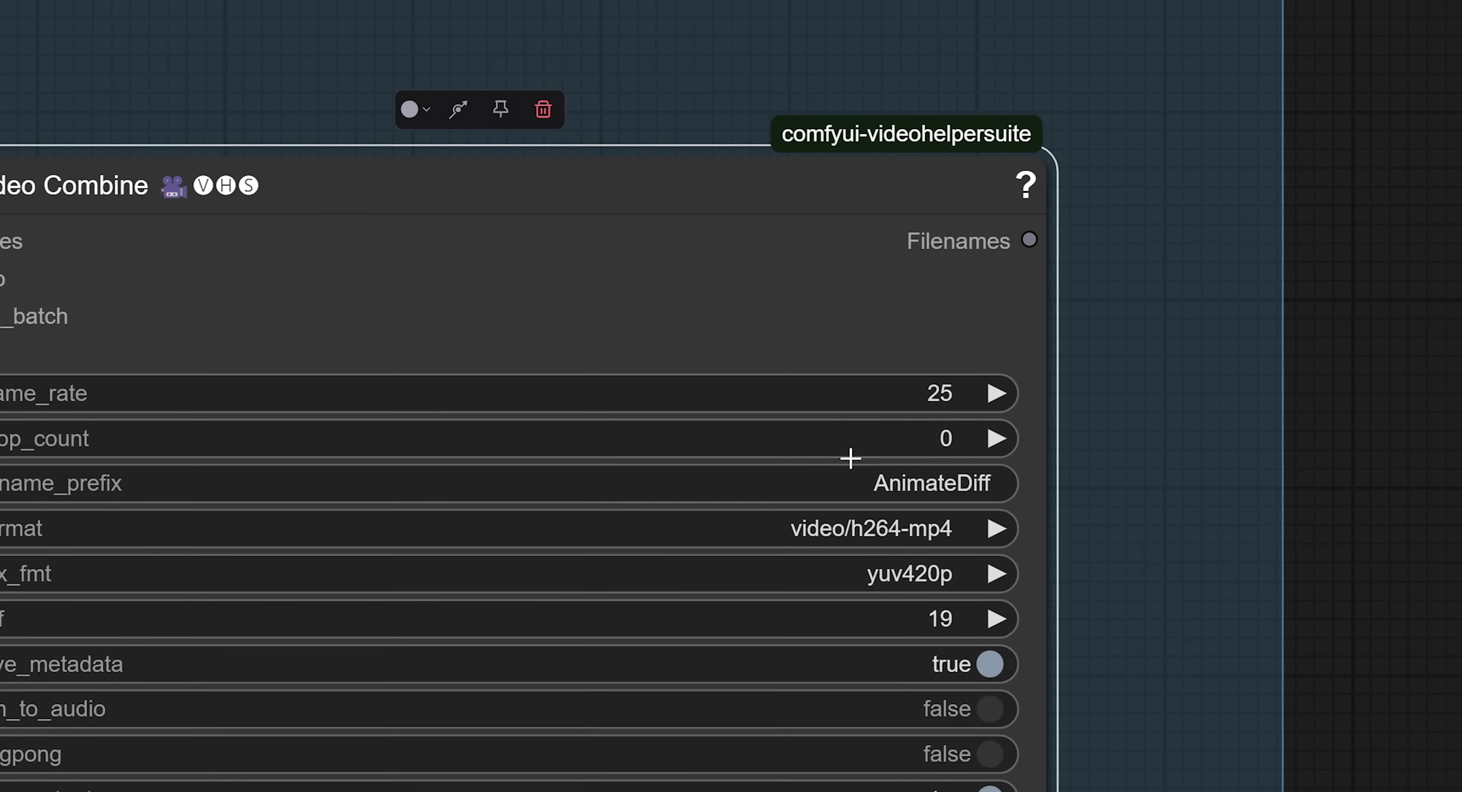
click(964, 494)
text(Wan_V2V)
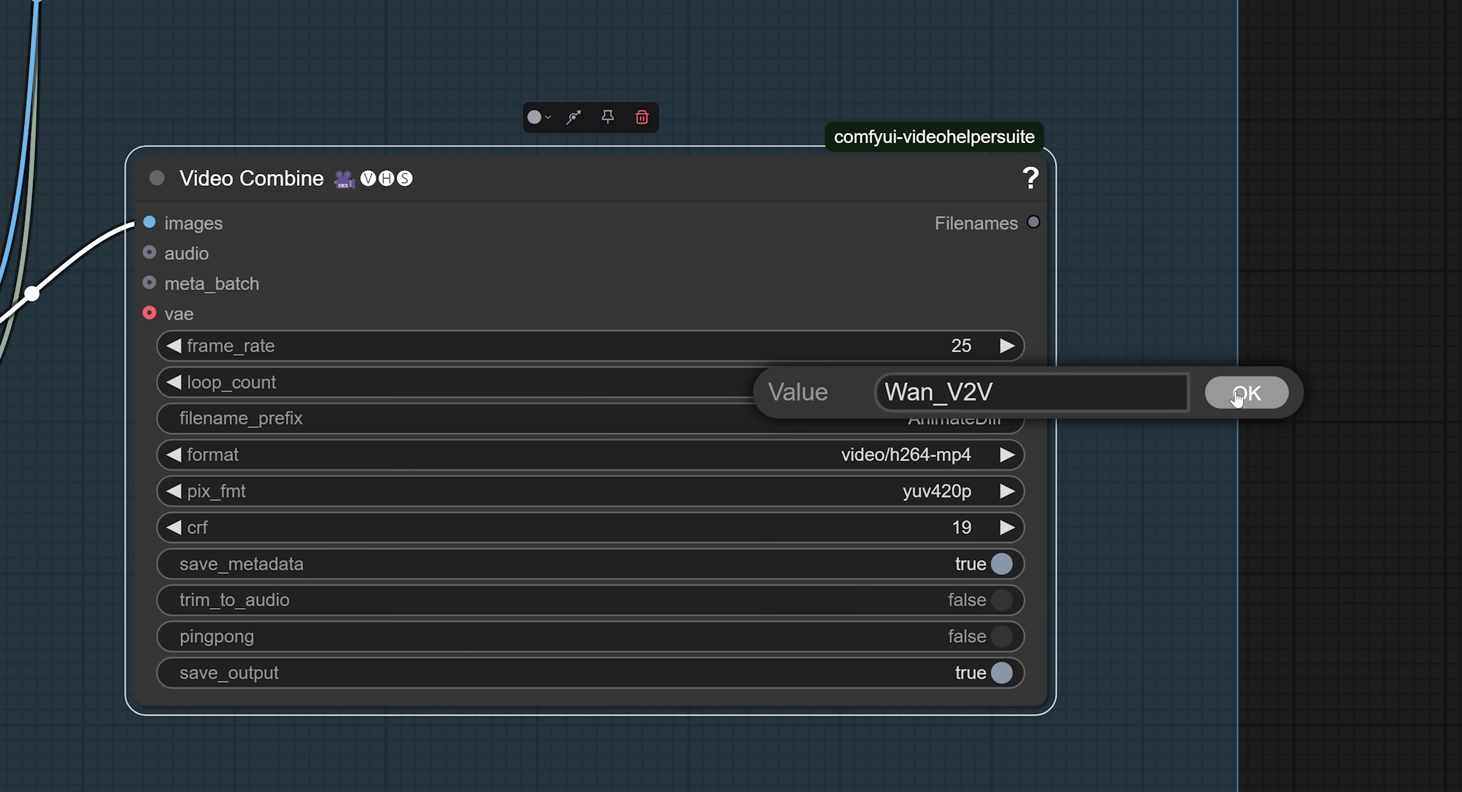
click(1237, 396)
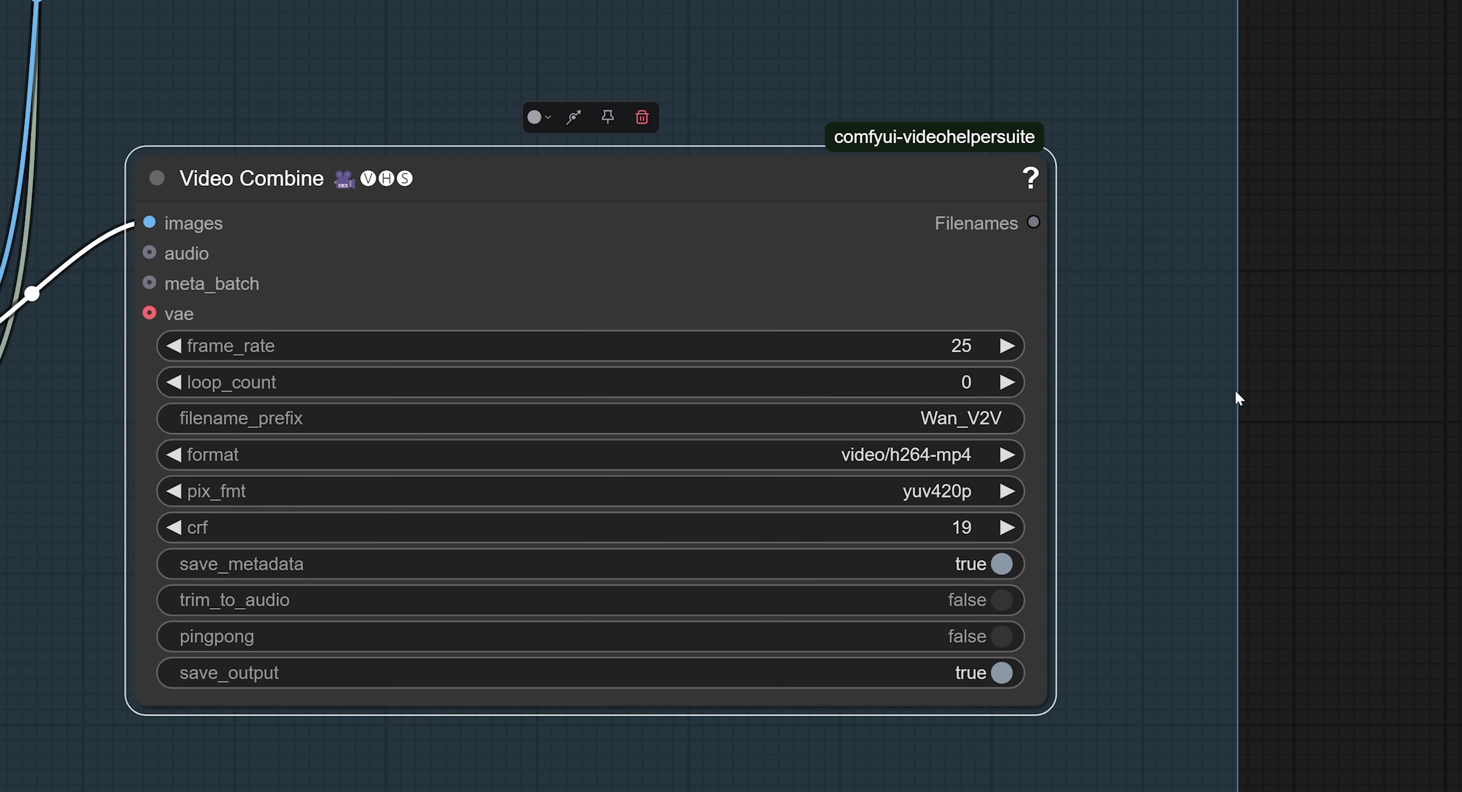
scroll(1162, 512, down, 5)
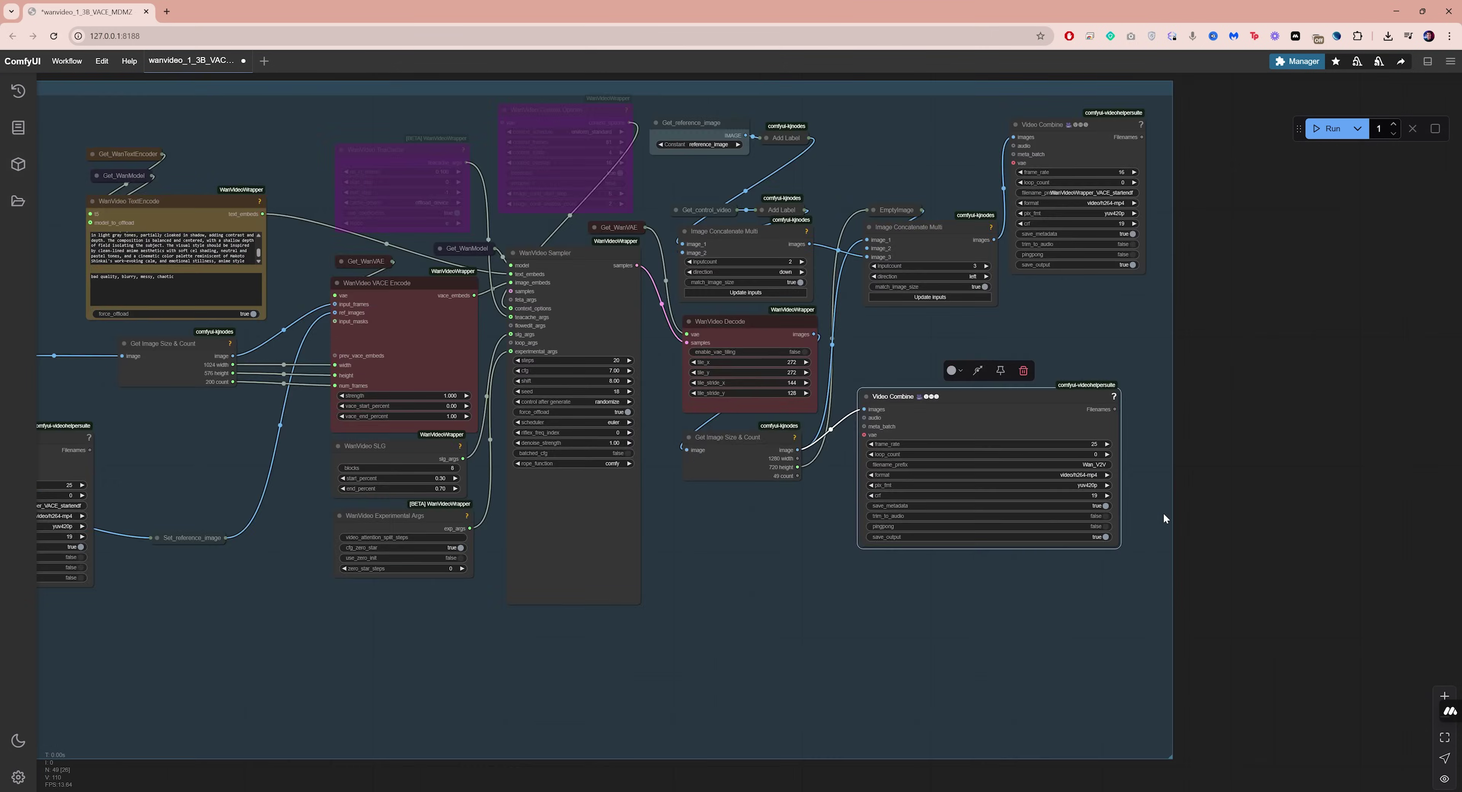
Step: Frame the whole workflow group and queue the Wan VACE workflow with Run
scroll(1163, 513, down, 3)
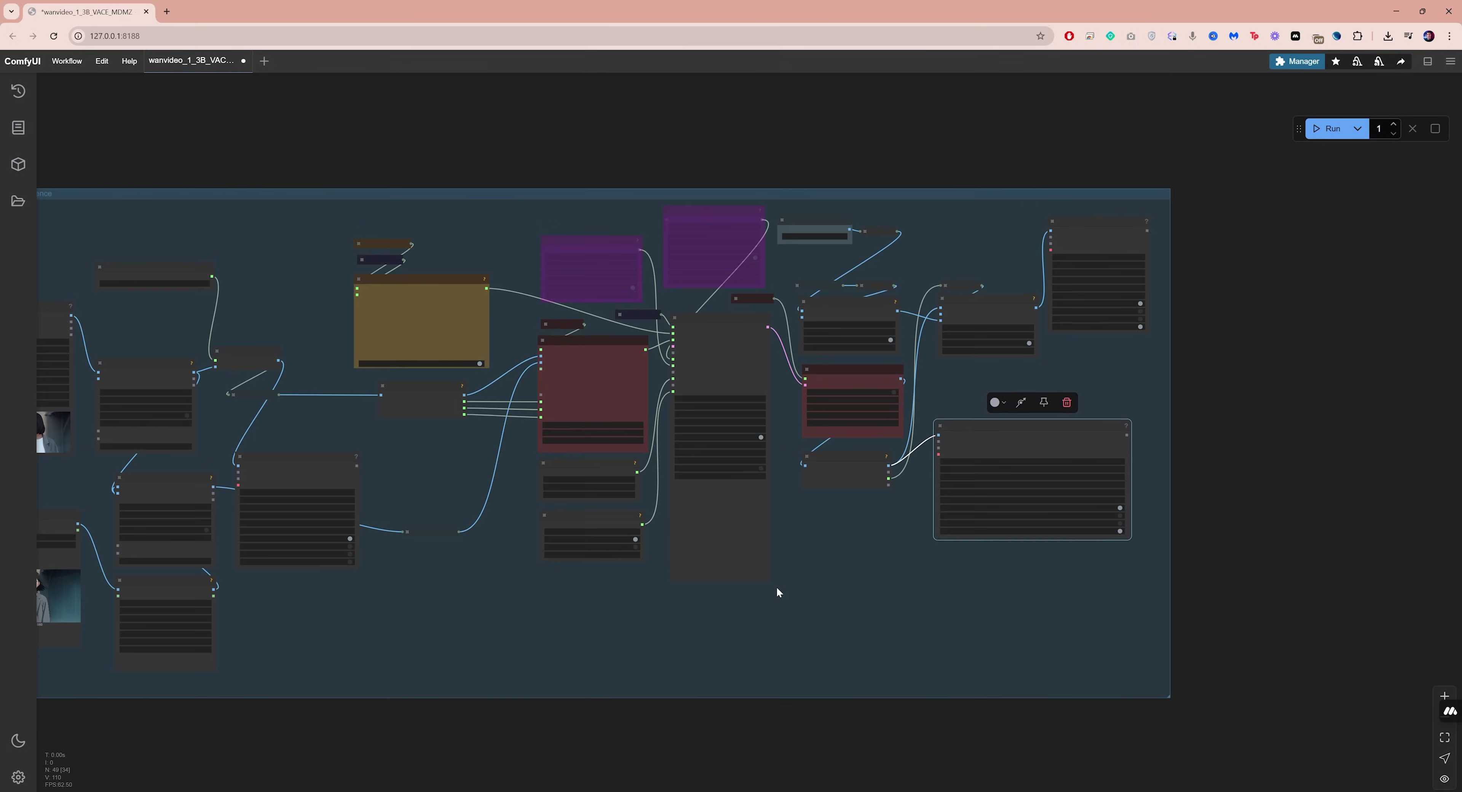
drag(777, 590, 954, 608)
scroll(933, 615, up, 3)
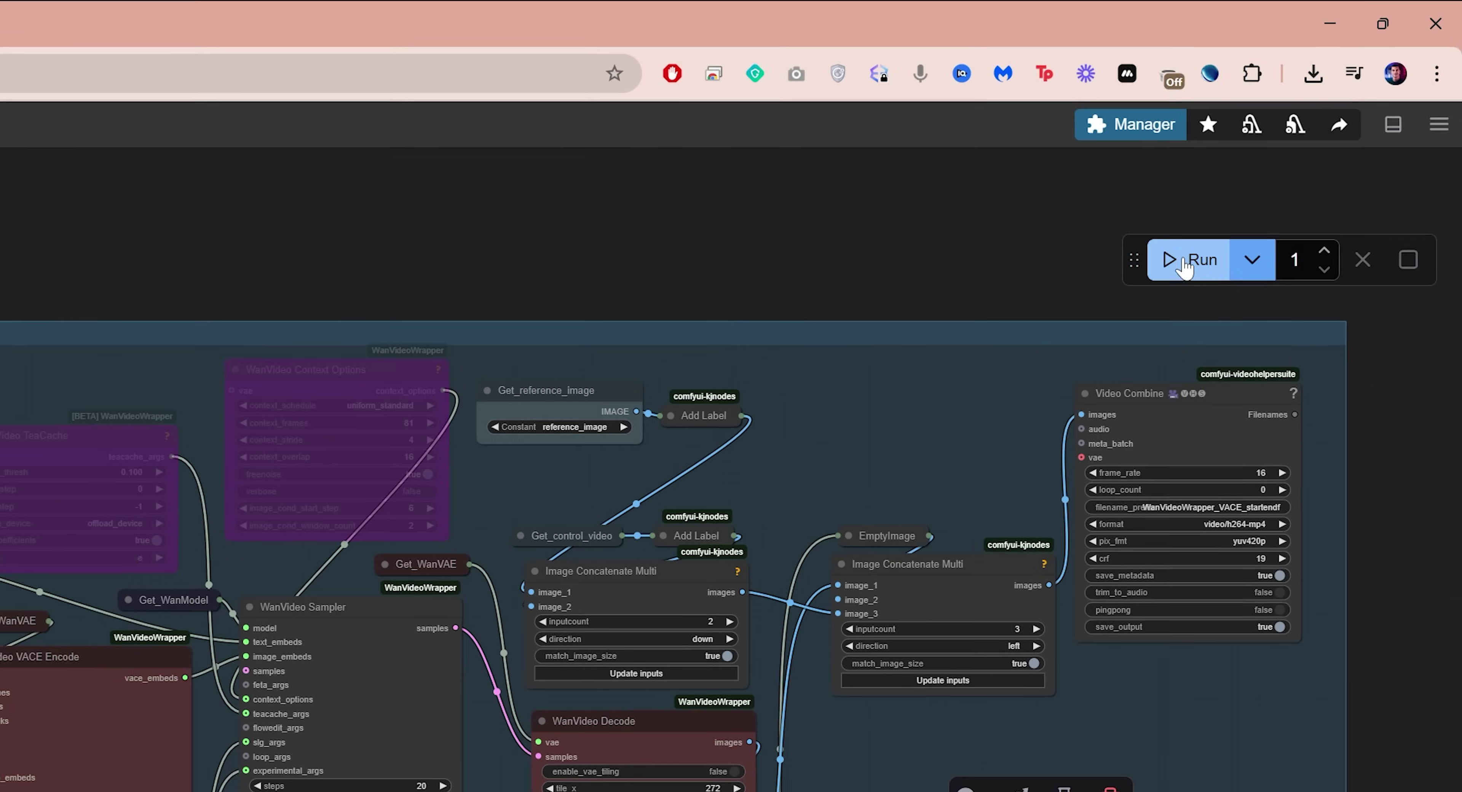
click(1195, 258)
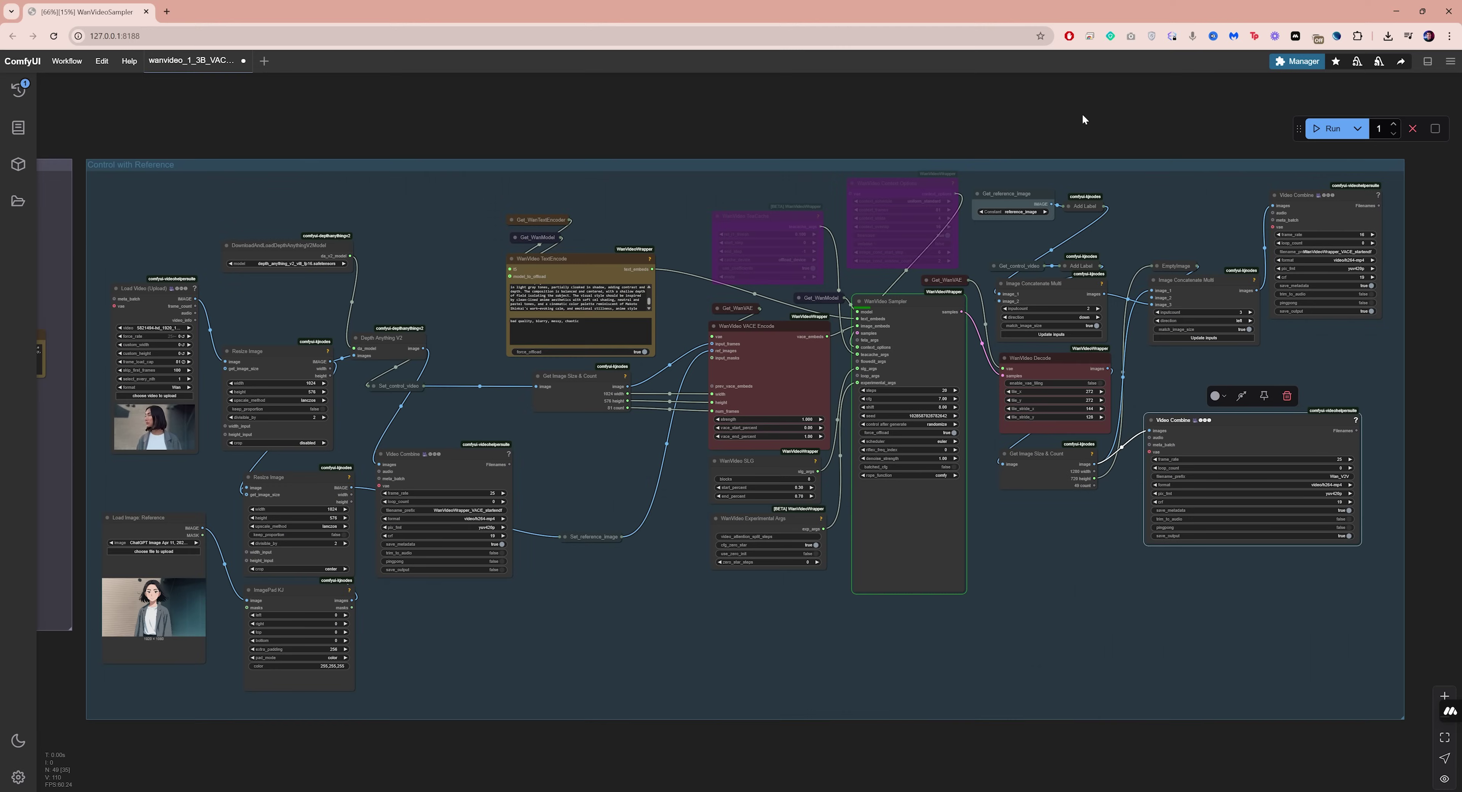
scroll(949, 432, up, 8)
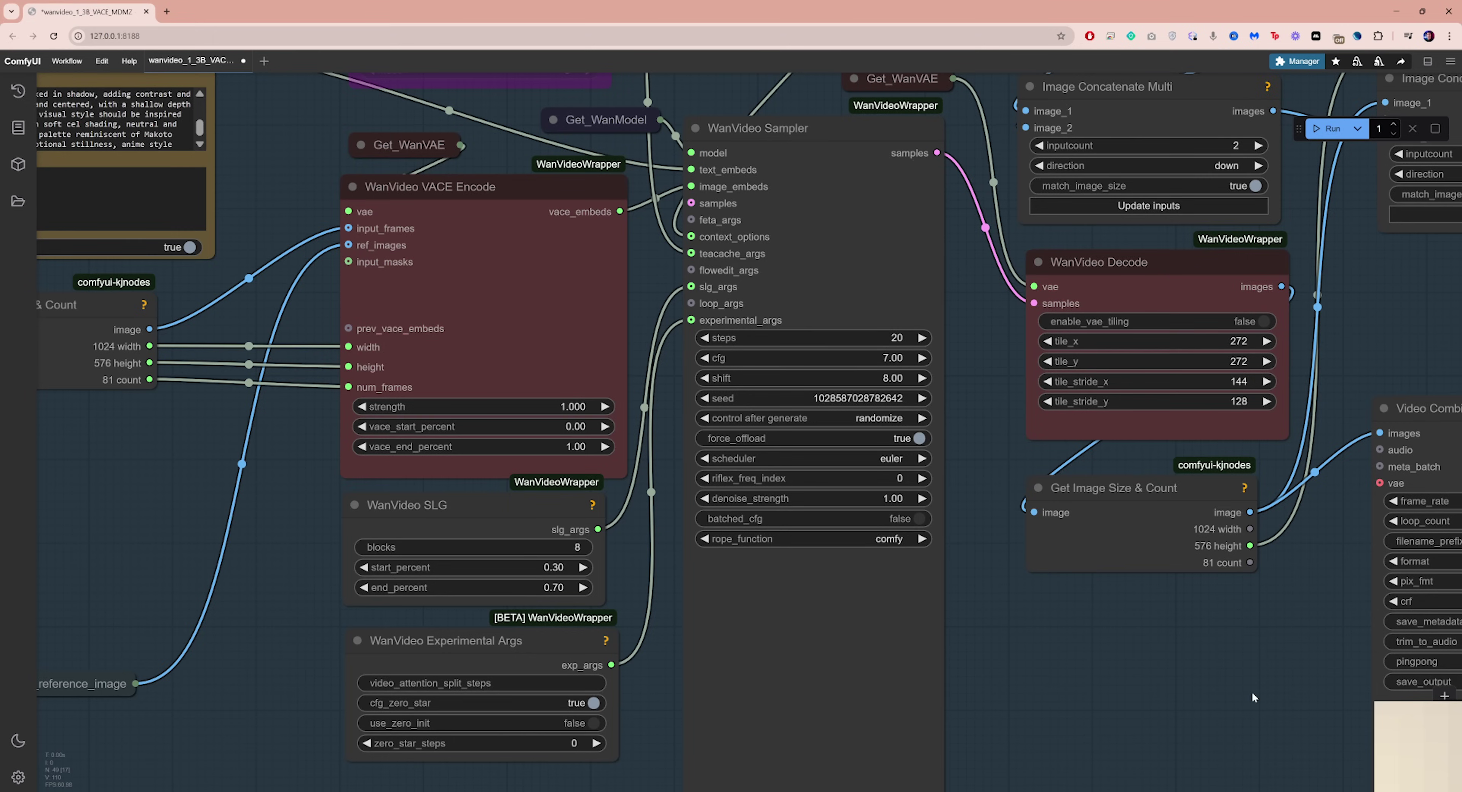
Step: Pan and zoom the canvas to the Video Combine node's clip preview
drag(1254, 698, 409, 362)
scroll(414, 510, up, 1)
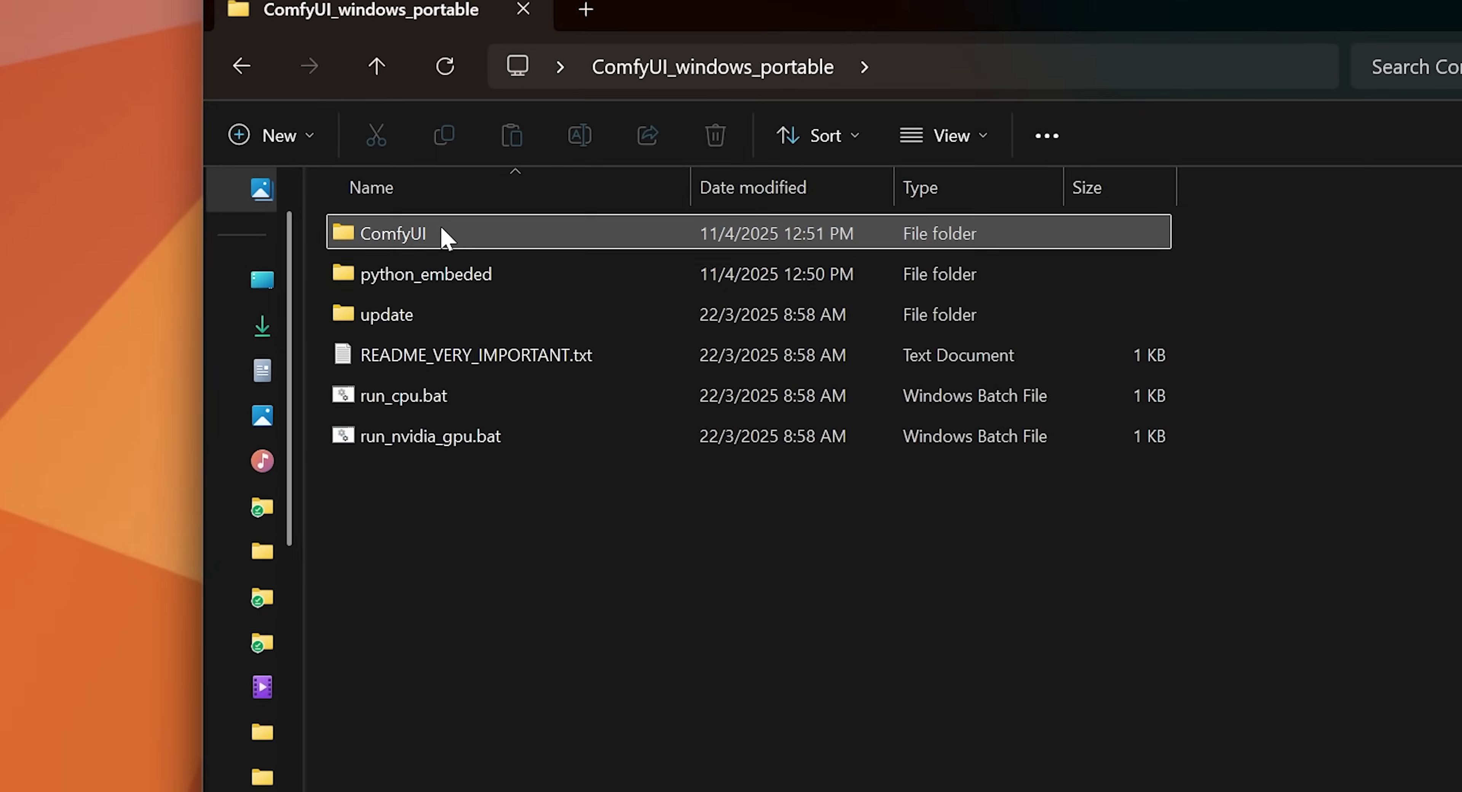
Step: Open the ComfyUI output folder to reveal the Wan_V2V_00001 and 00002 clips
double_click(379, 222)
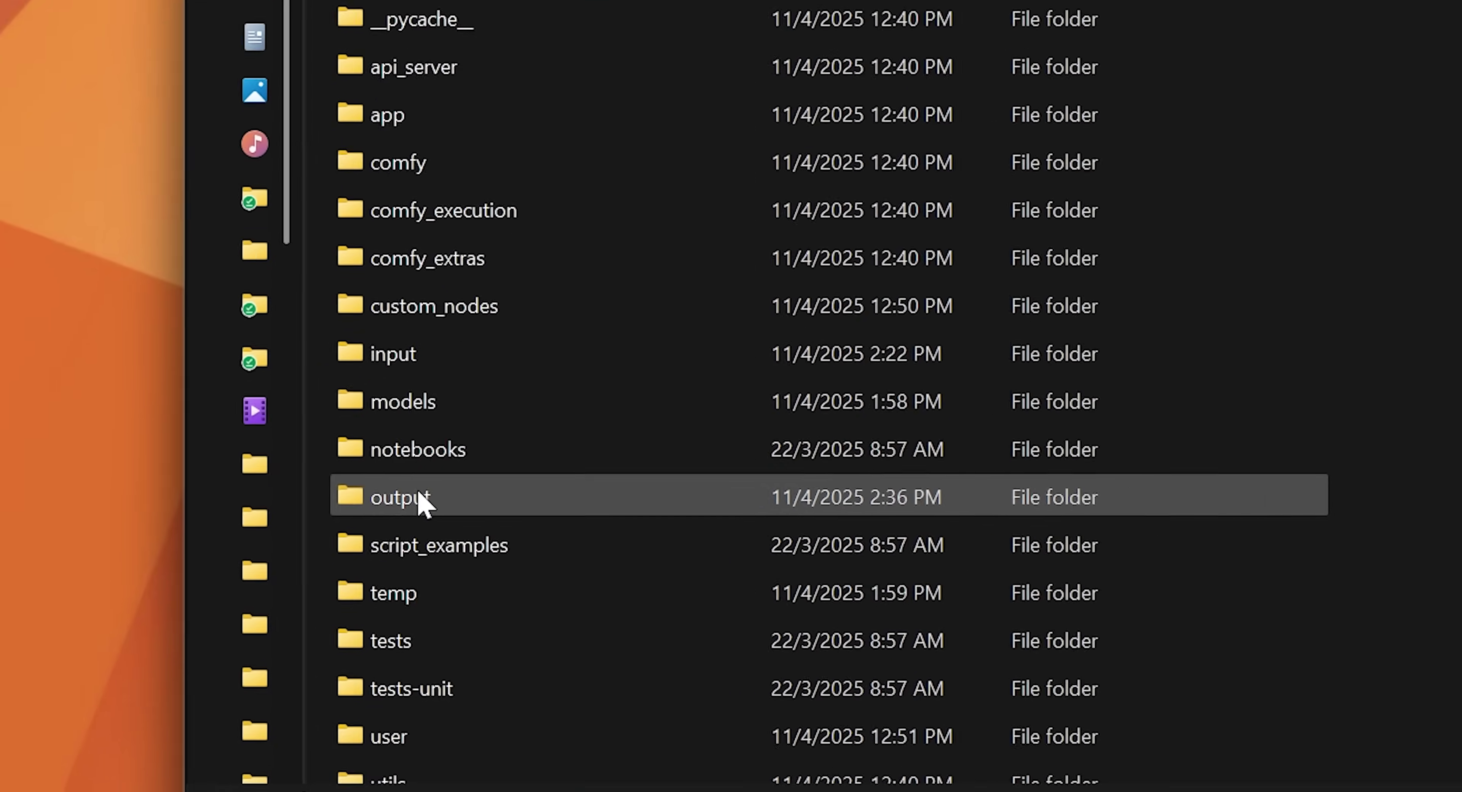
double_click(398, 530)
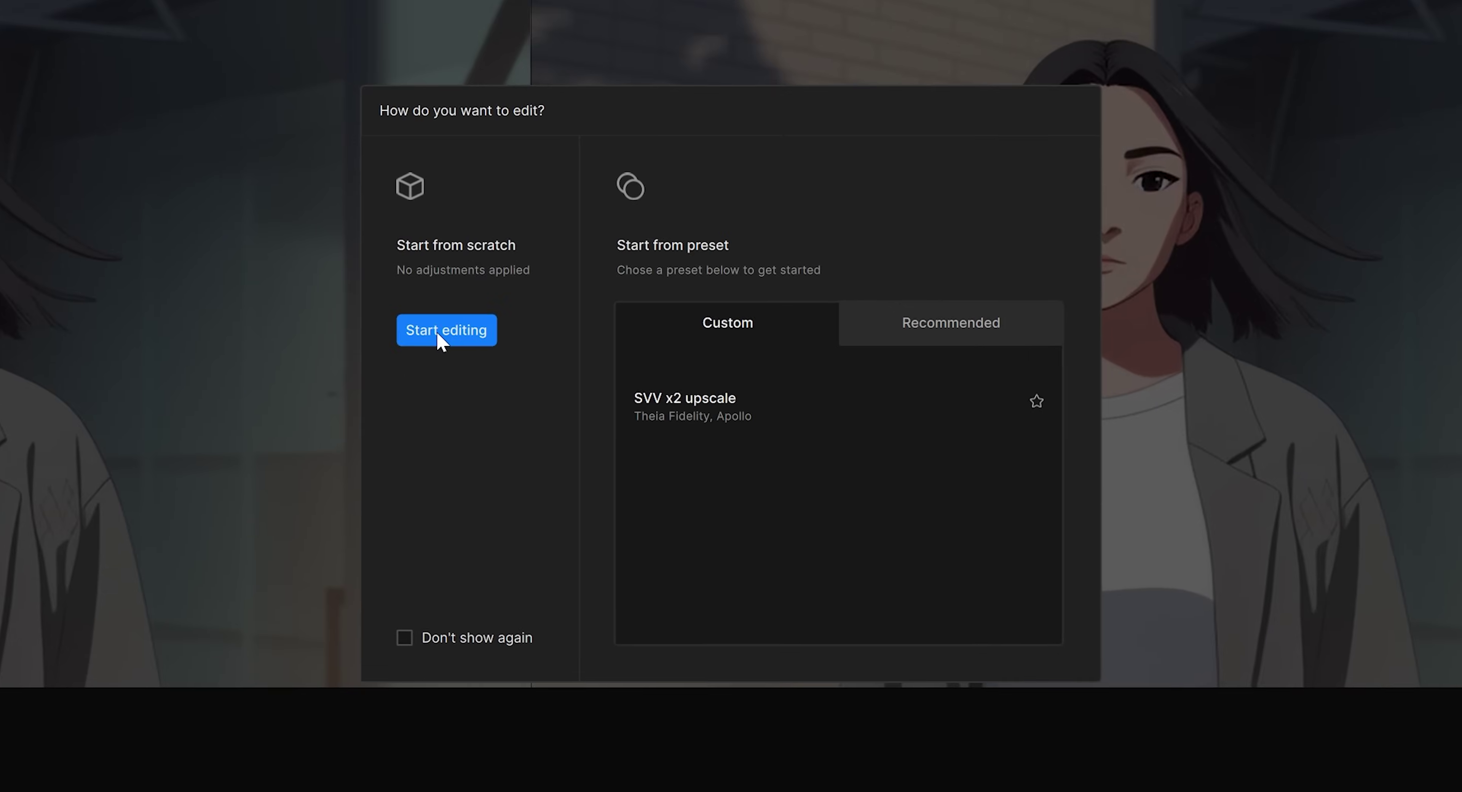
Step: Load the anime clip and set the output resolution to 3840×2160 (4K)
click(567, 366)
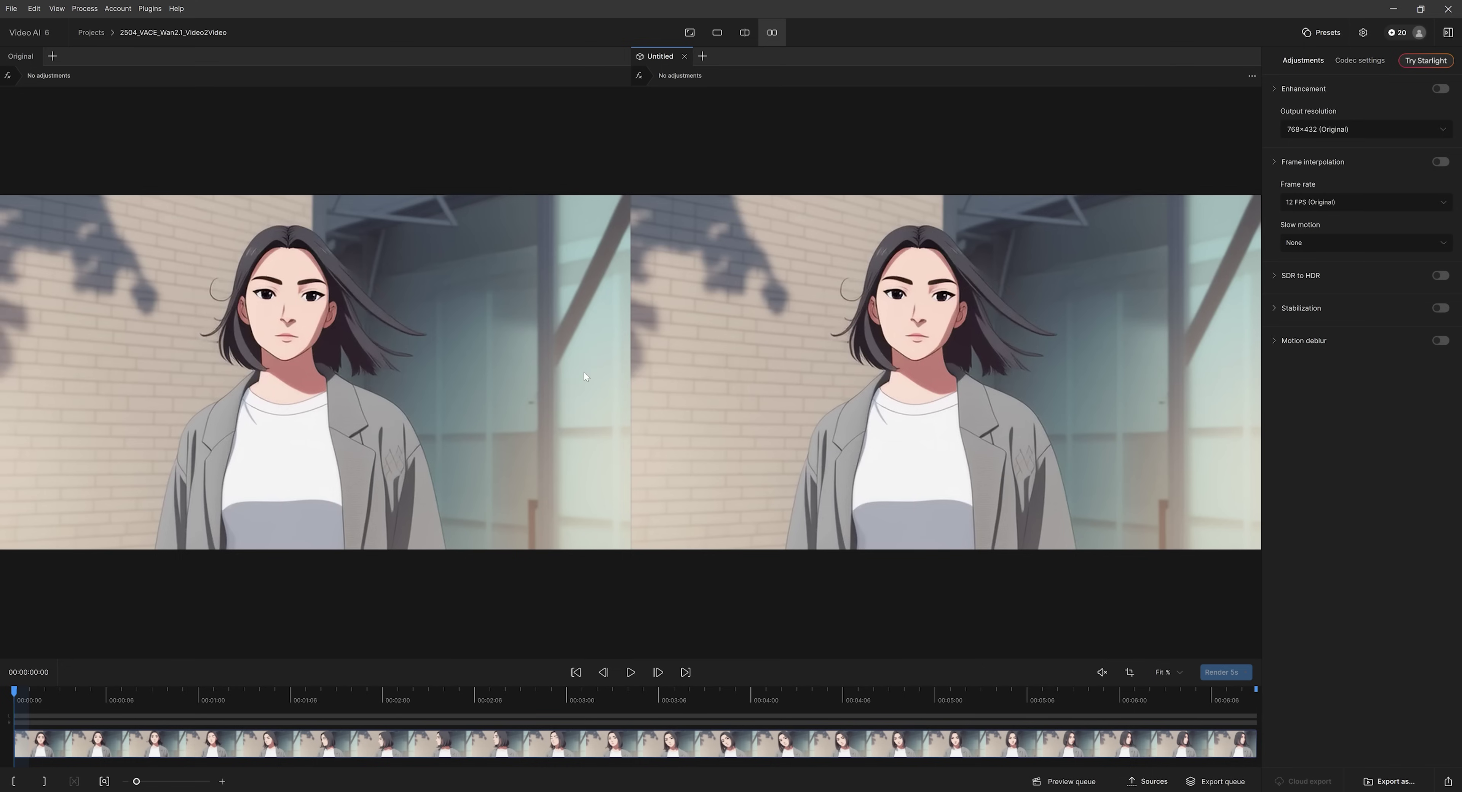
scroll(810, 250, up, 3)
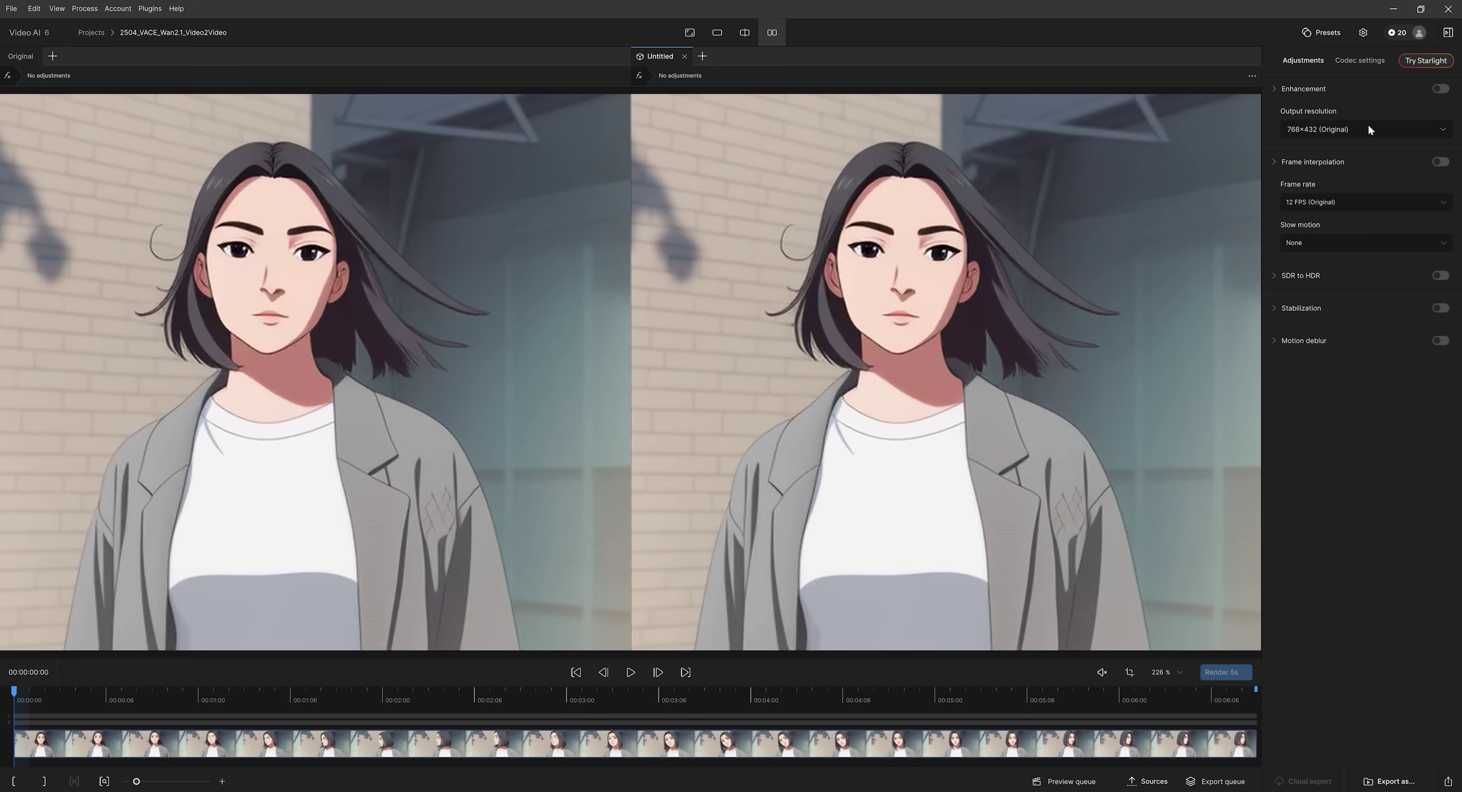
click(1368, 128)
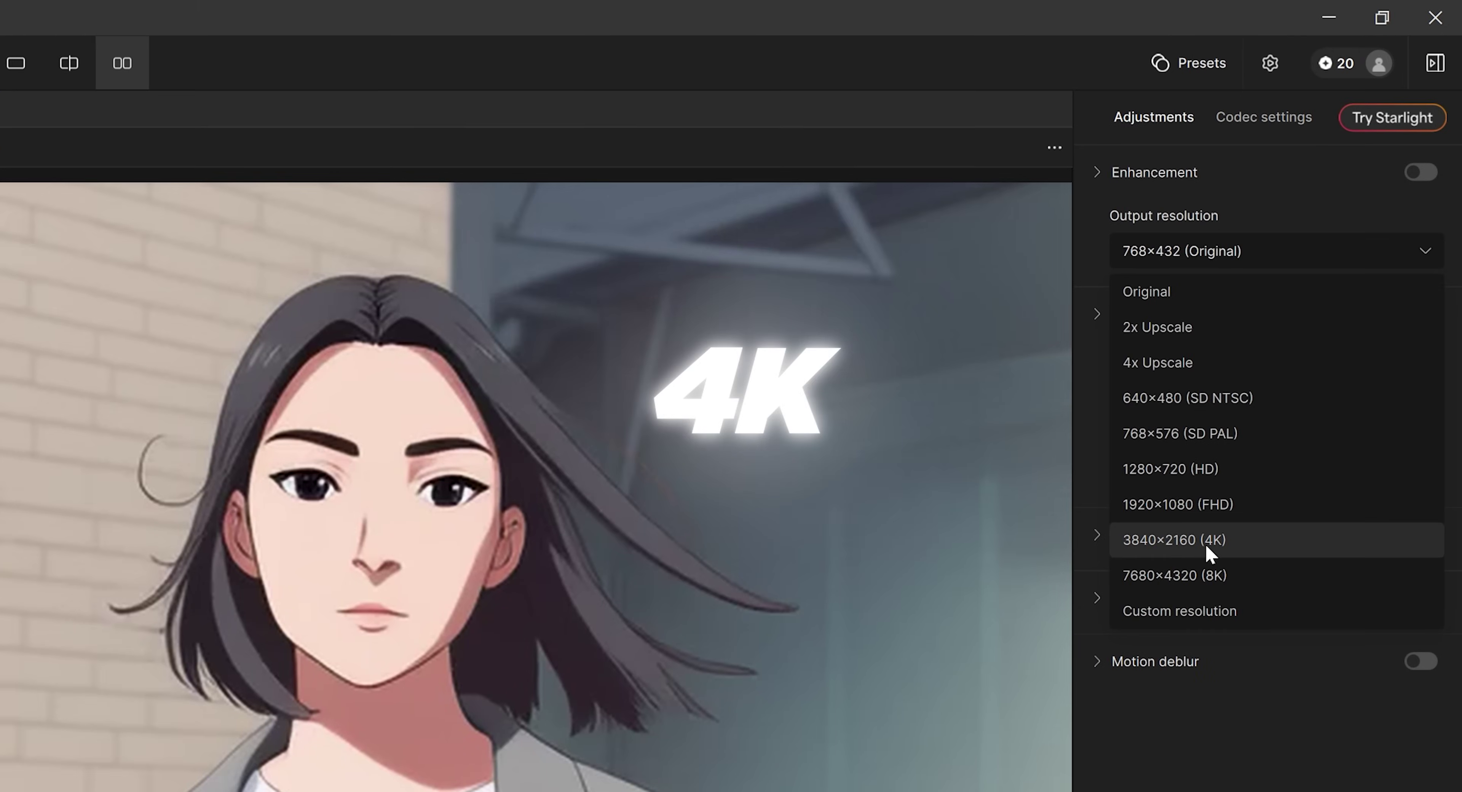
click(1205, 542)
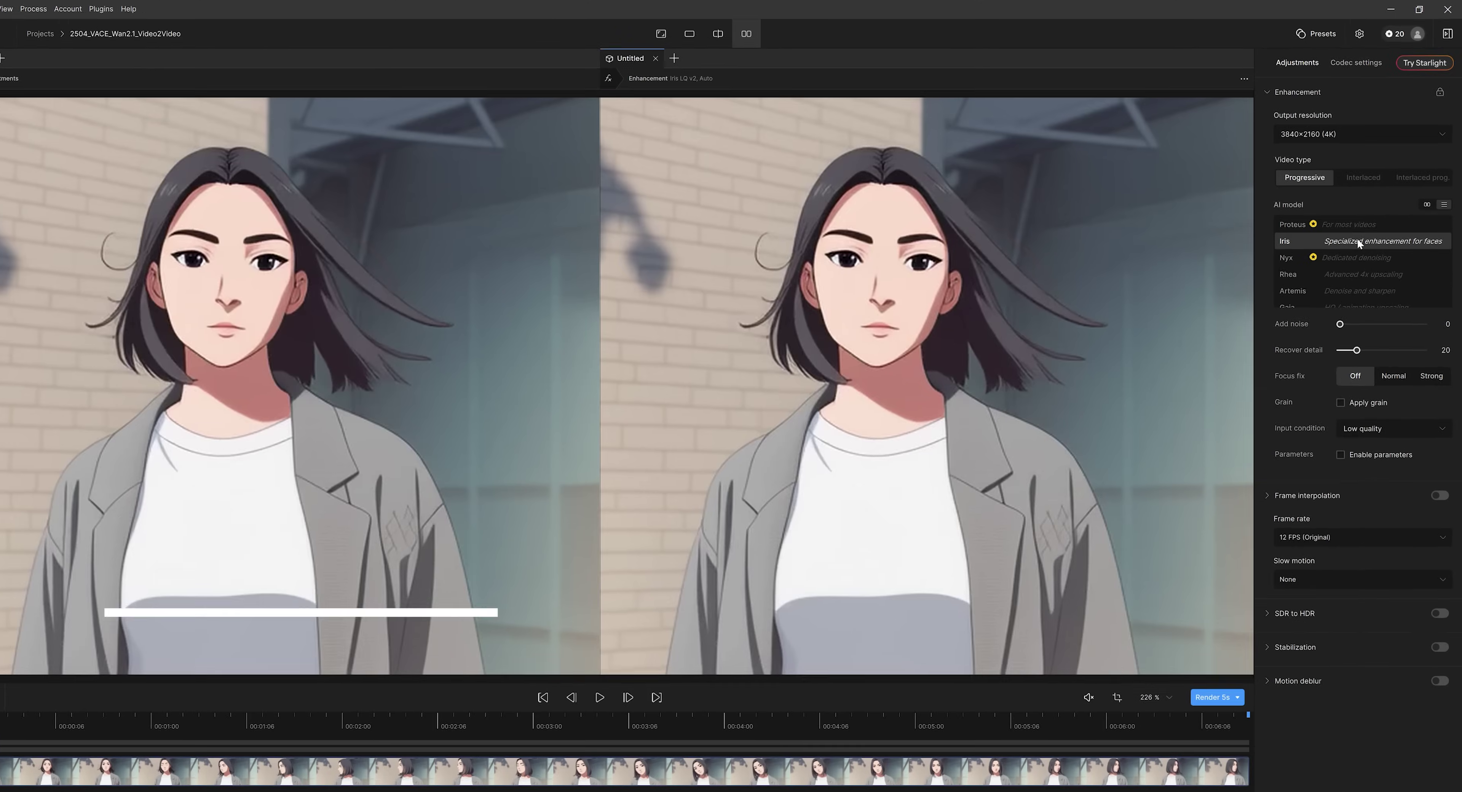
Step: Use the Rhea enhancement model and interpolate frames to 25 FPS with no slow motion
click(1373, 264)
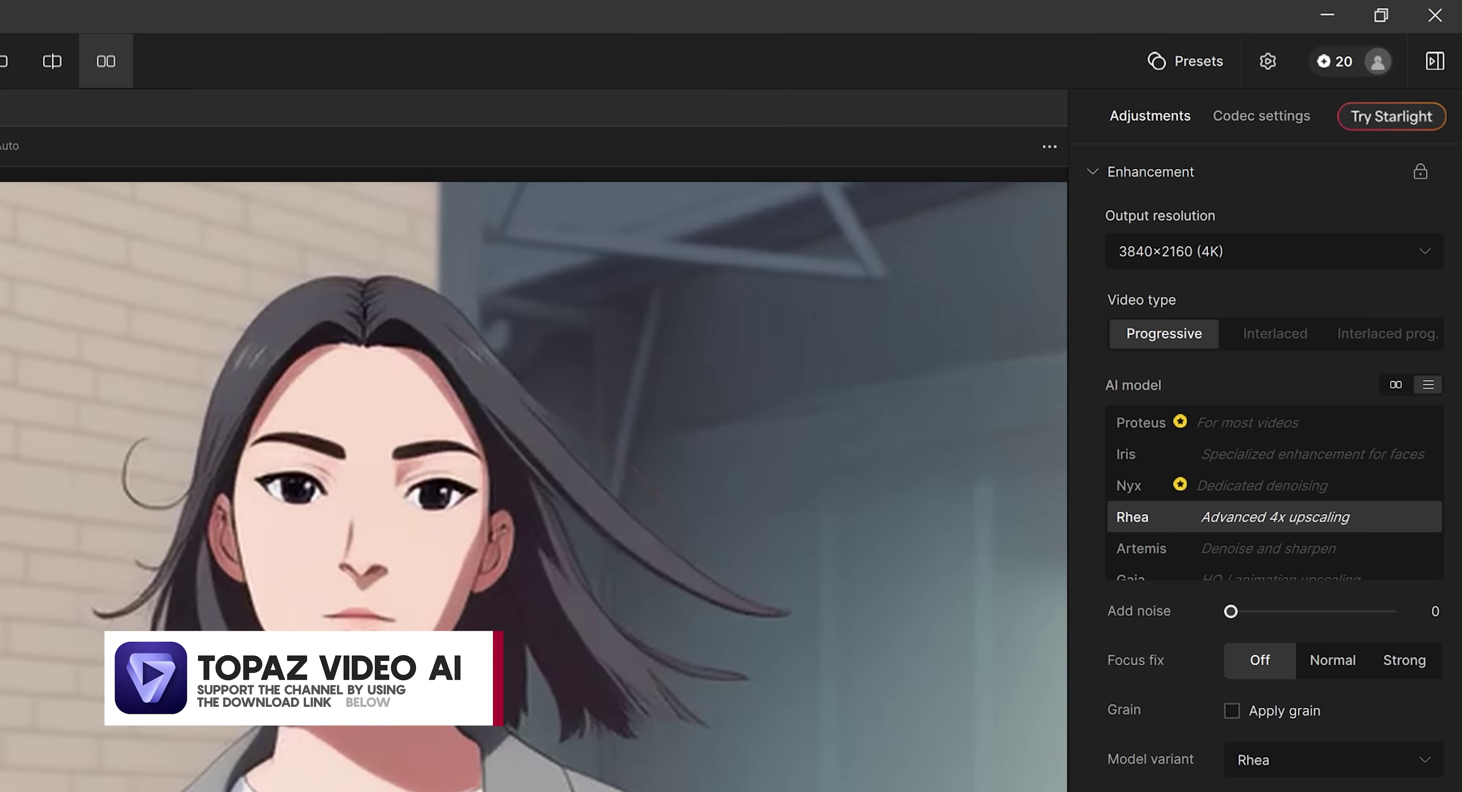
click(1296, 766)
click(1283, 743)
click(1181, 546)
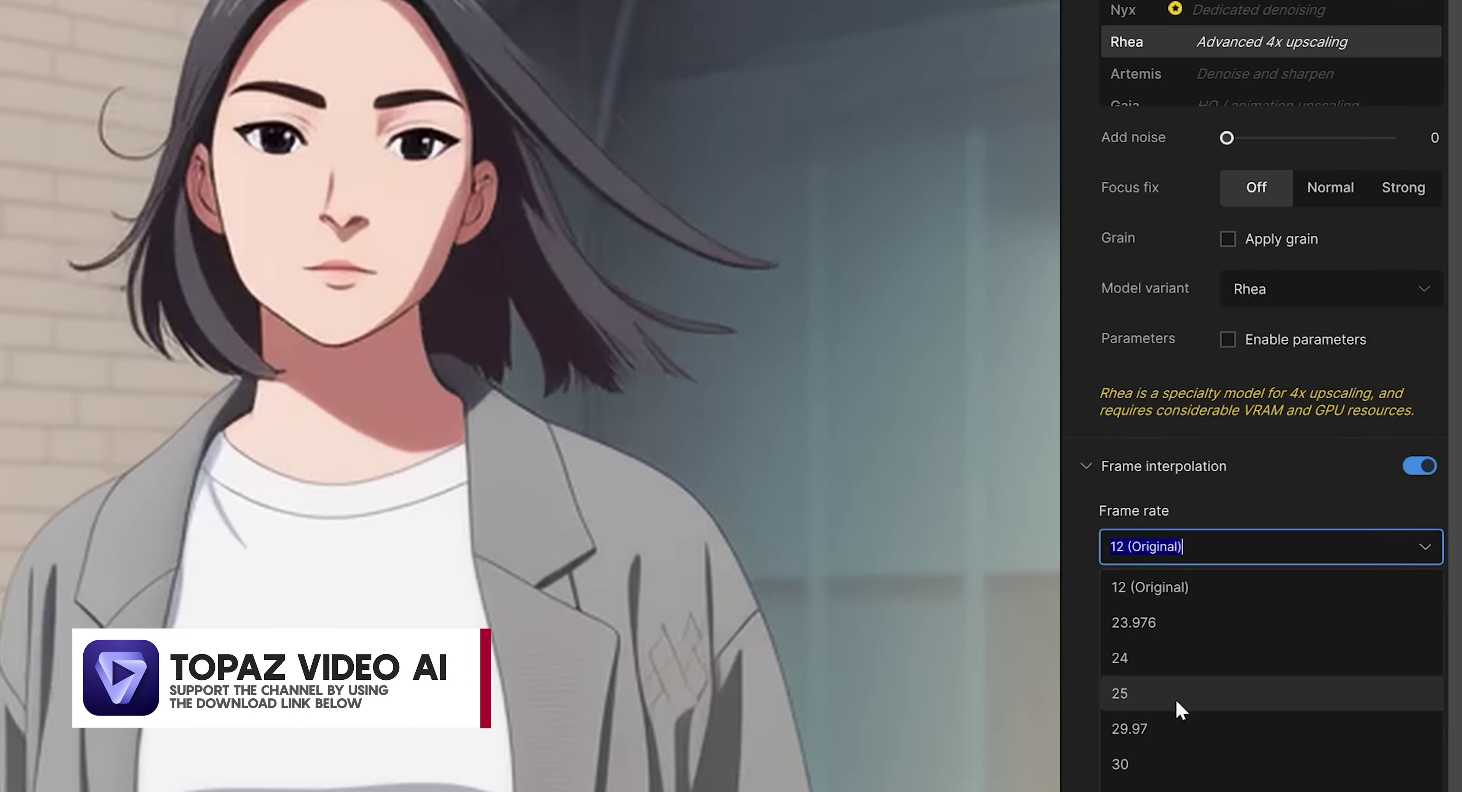
click(1177, 703)
click(1271, 388)
key(Escape)
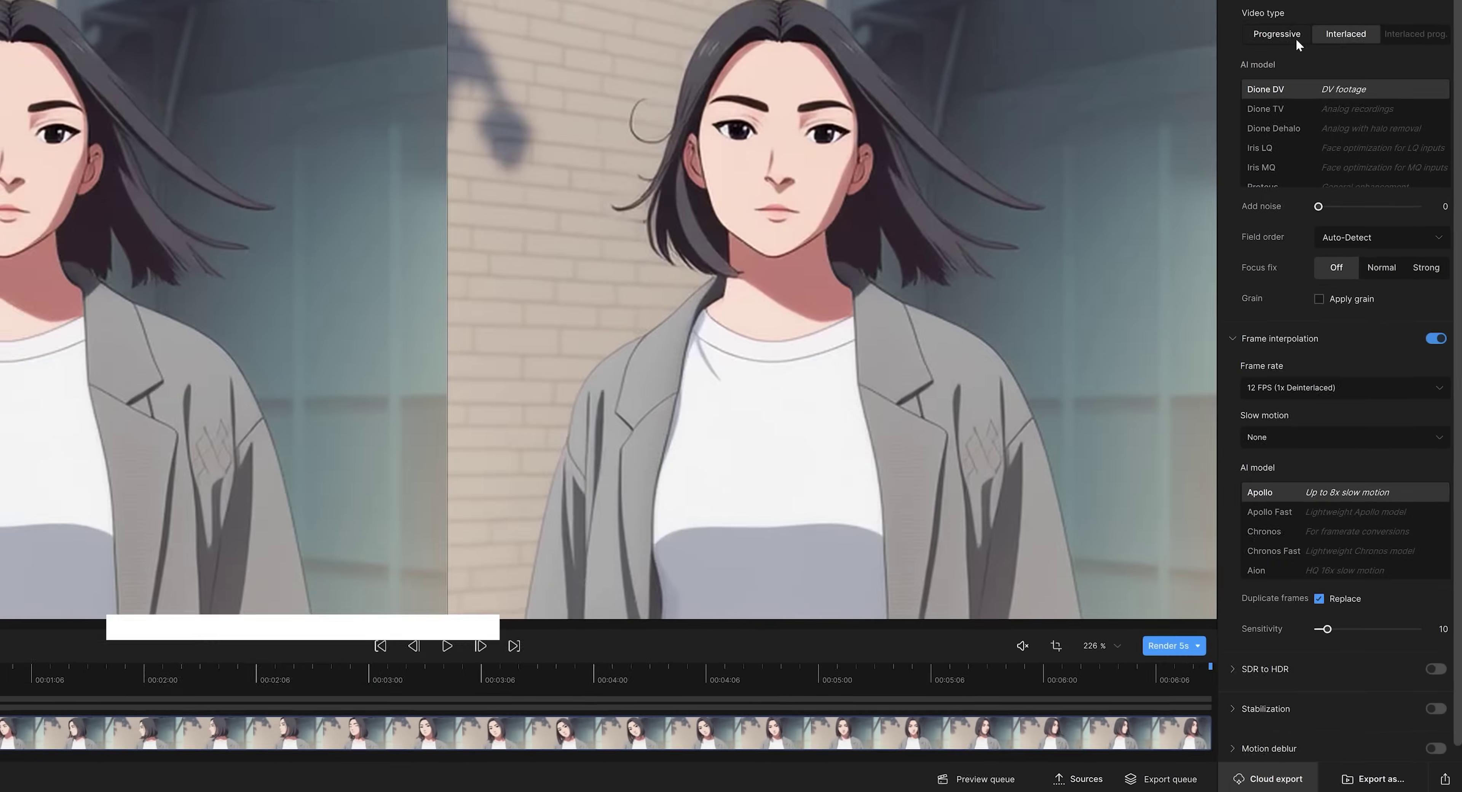
click(1359, 54)
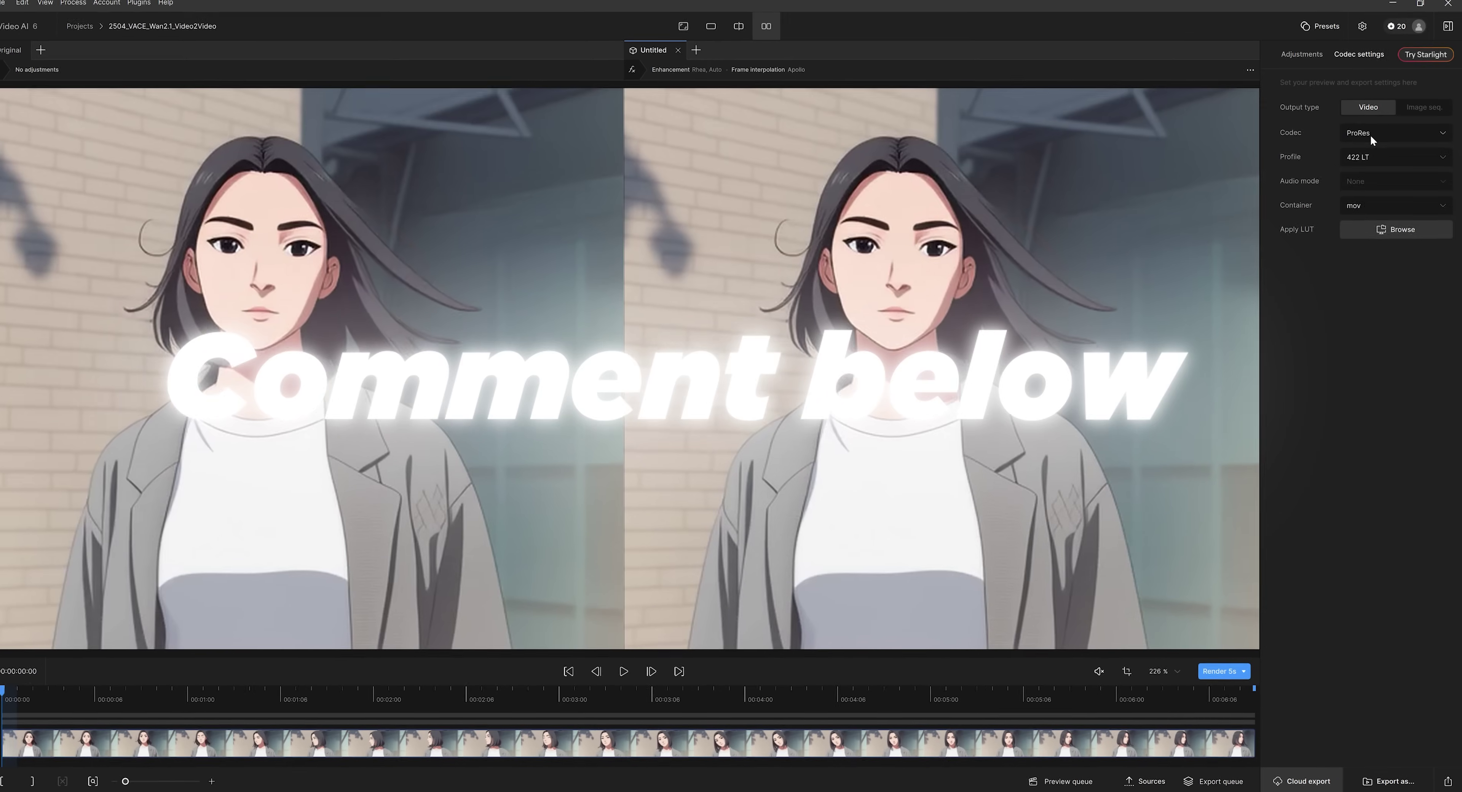
Step: Set the export codec to H264 and render a 5-second preview
click(1372, 140)
click(1374, 256)
scroll(1351, 139, down, 2)
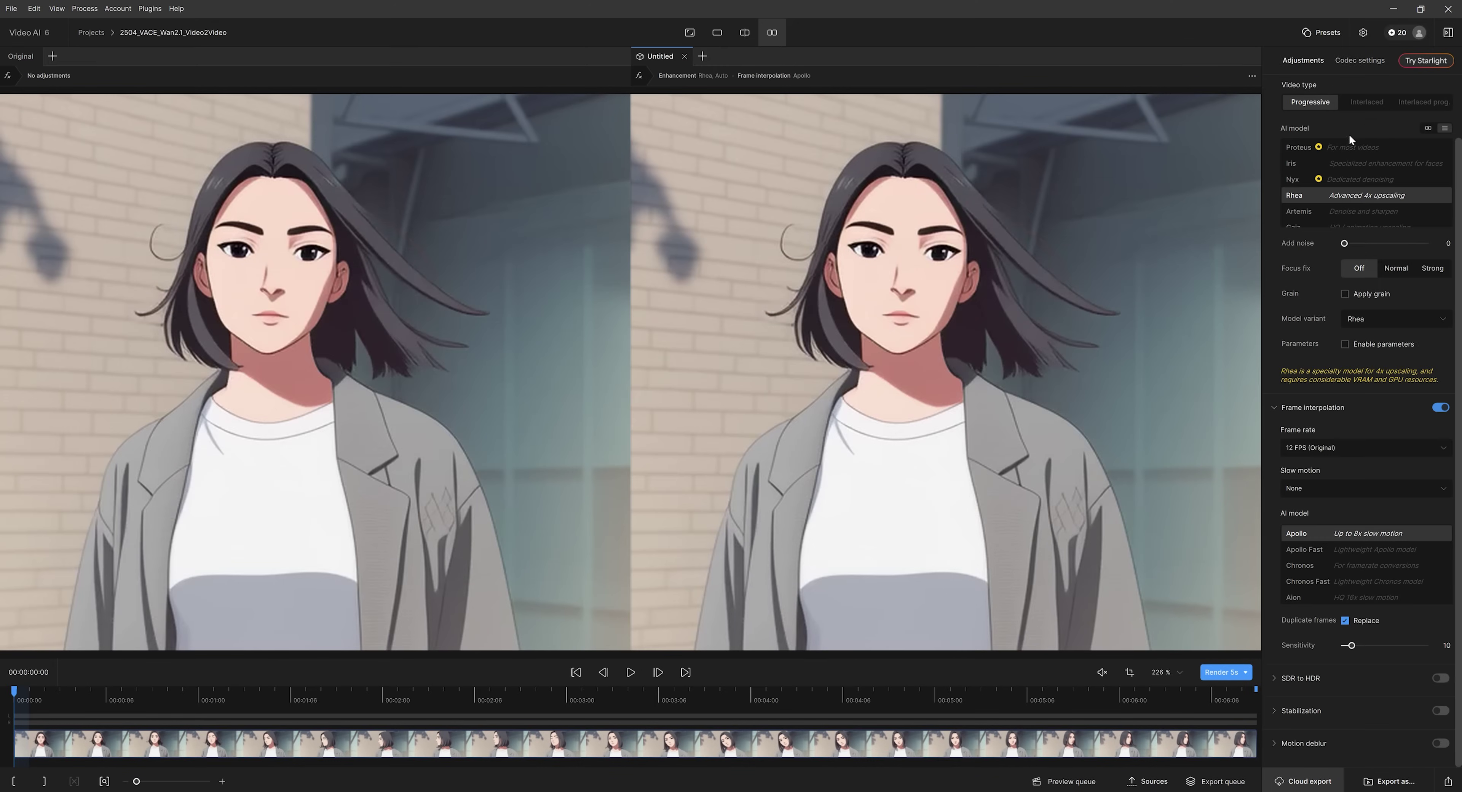
click(1222, 672)
Step: Pan to the face and scrub to about 3 seconds to compare original and upscaled frames
scroll(938, 381, up, 5)
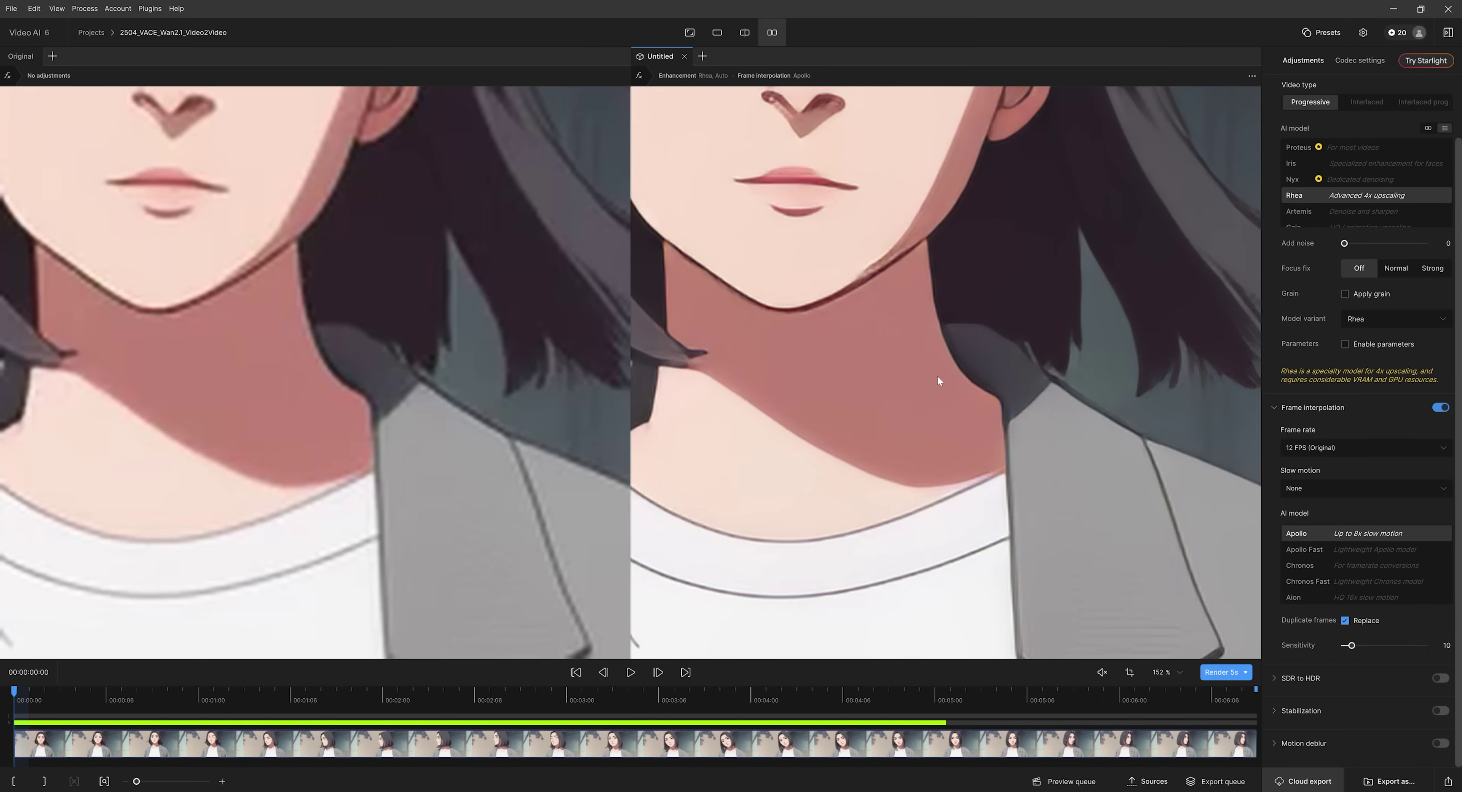
drag(938, 381, 993, 567)
click(124, 699)
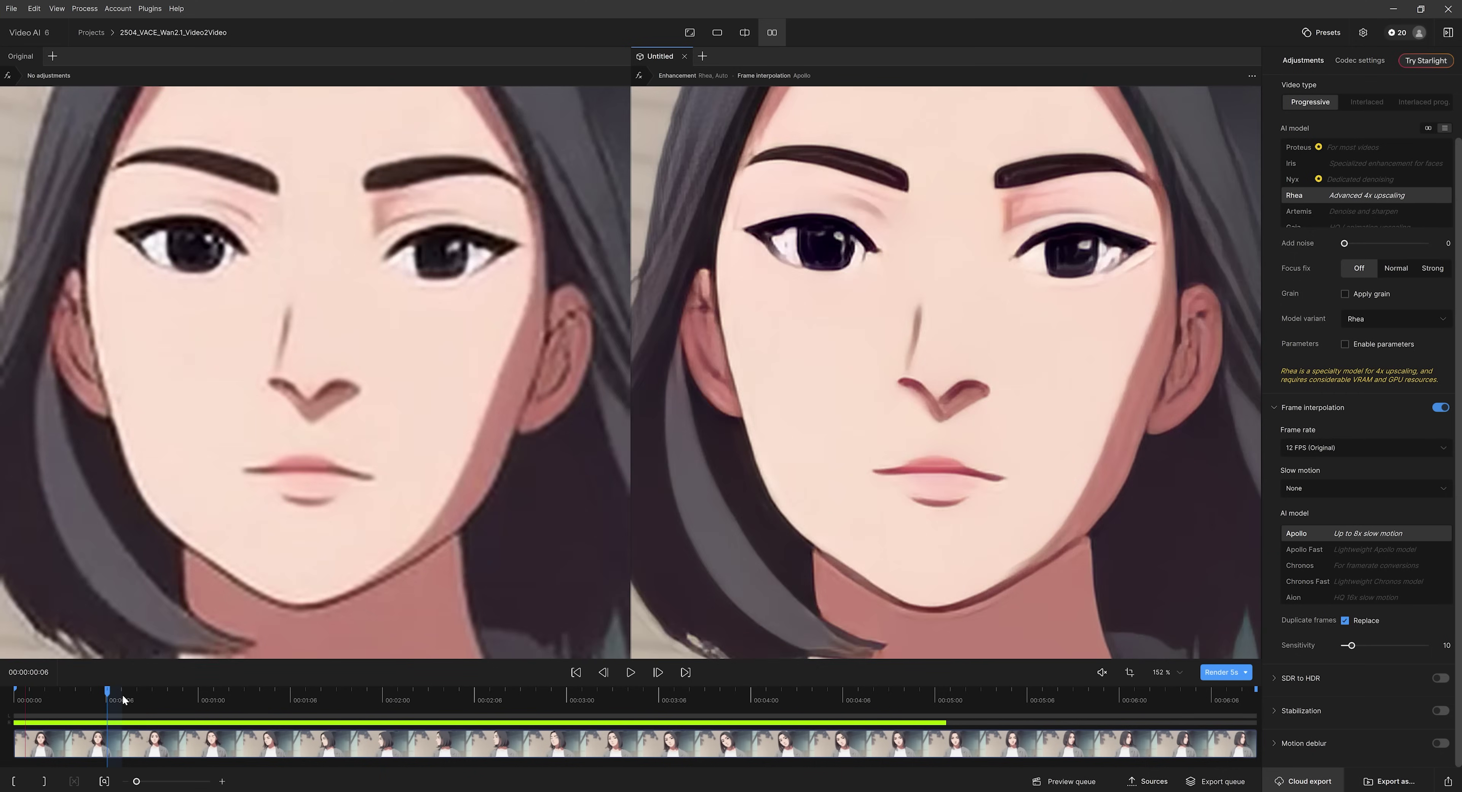
drag(124, 699, 588, 699)
scroll(902, 429, up, 3)
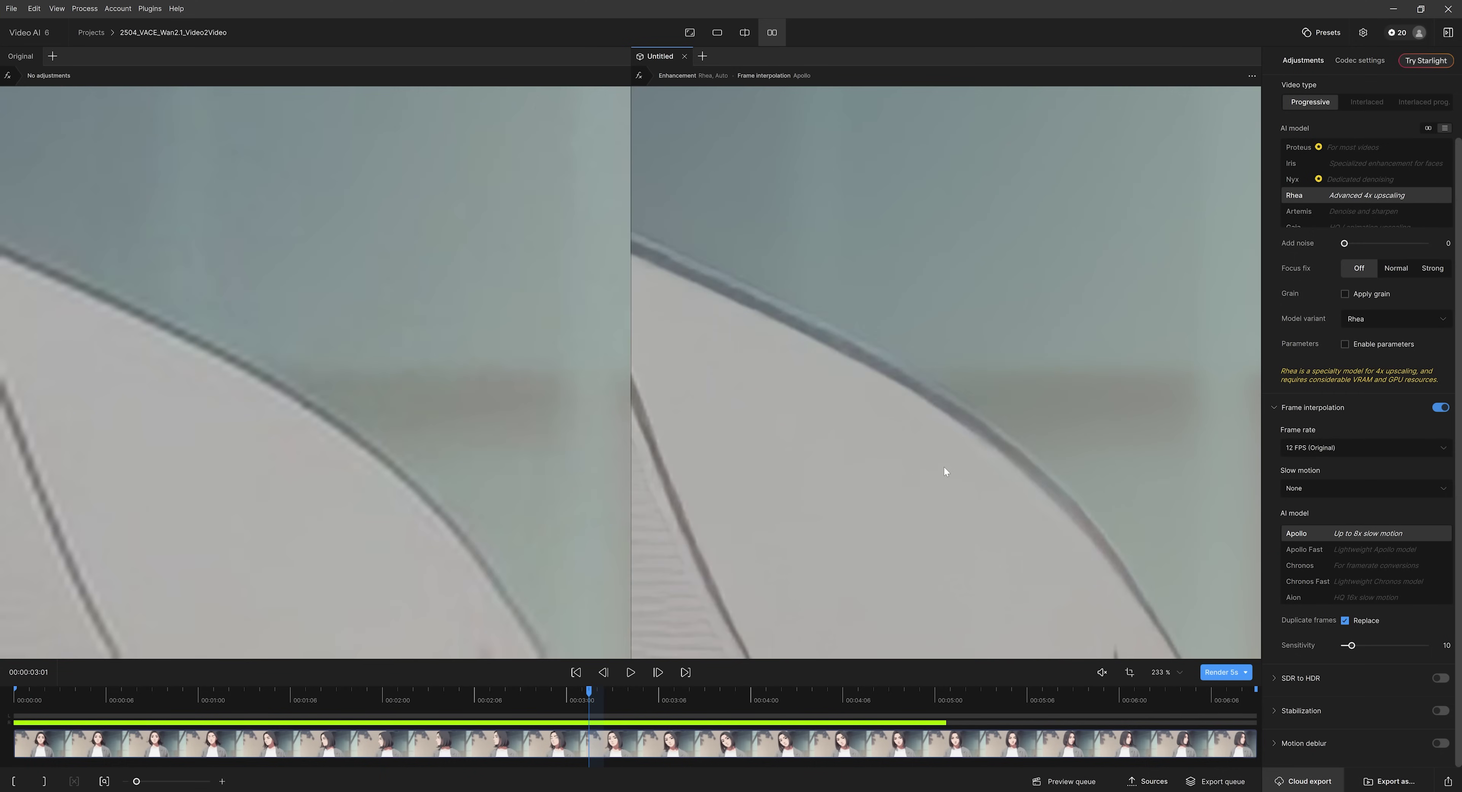